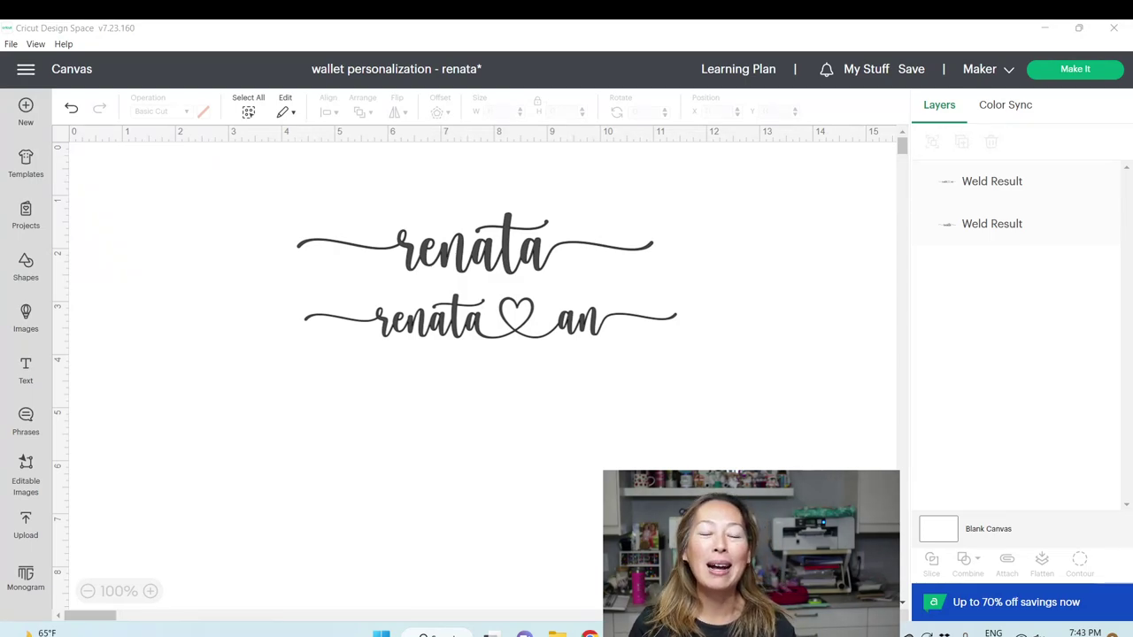
left_click_drag(703, 363, 387, 320)
left_click(352, 421)
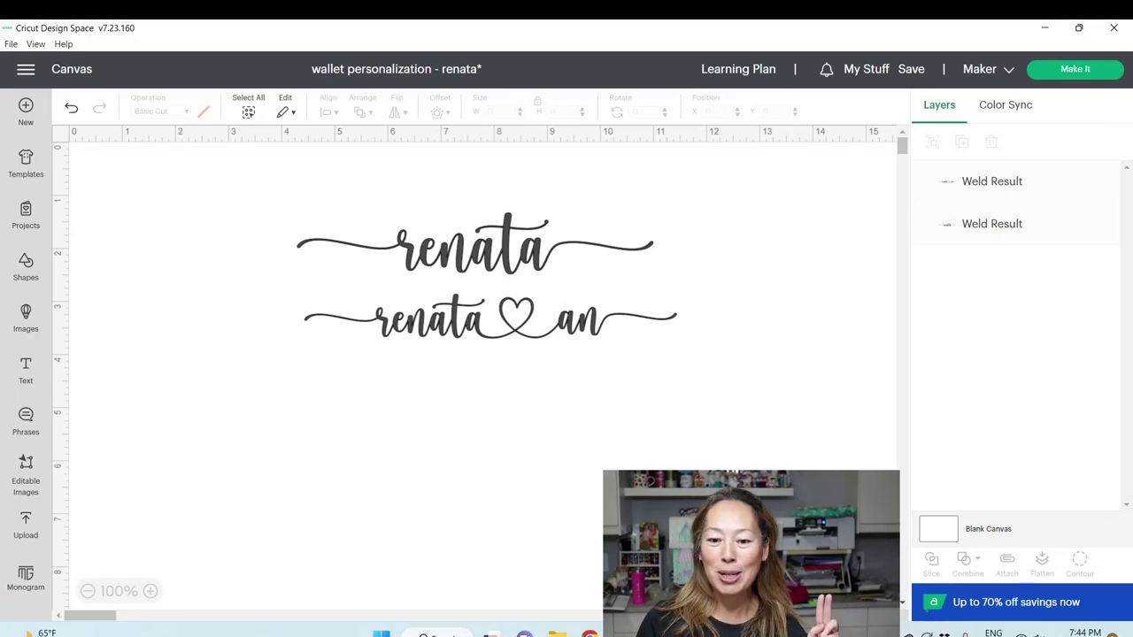
Step: Switch to MainType and examine the alternate characters with tails in the hello honey font
key("alt+Tab")
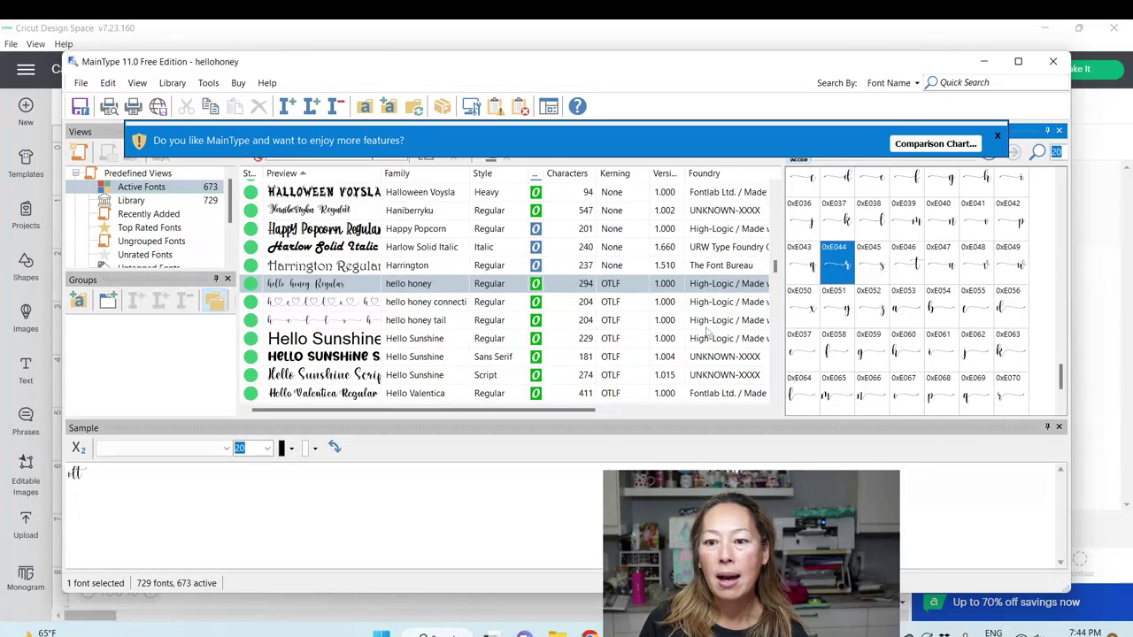
scroll(903, 268, "down", 1)
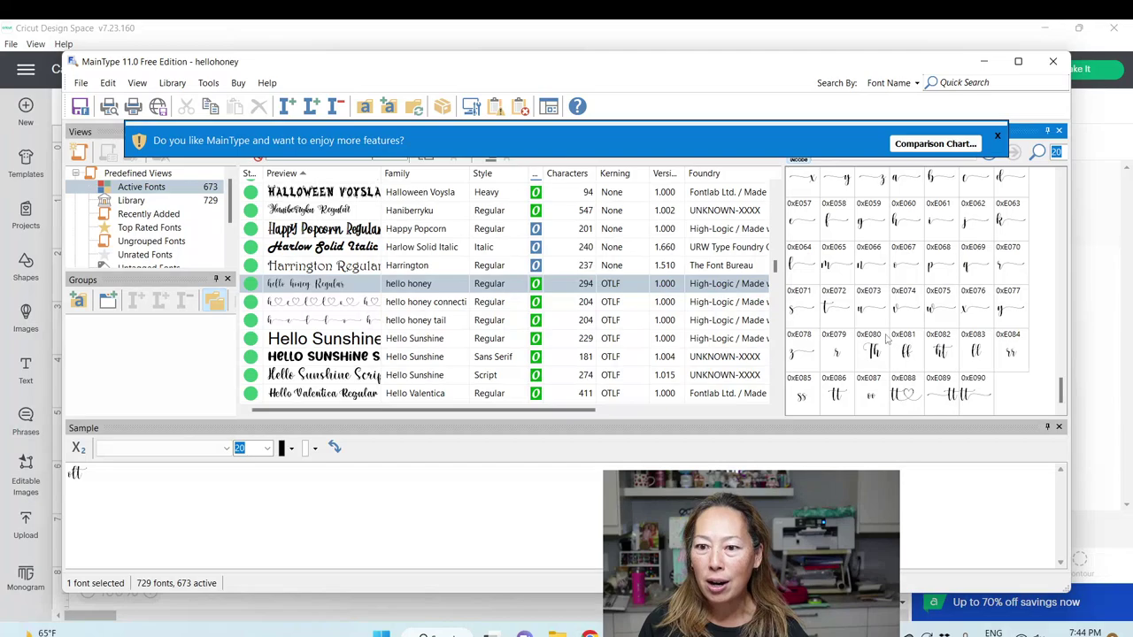
scroll(901, 403, "up", 1)
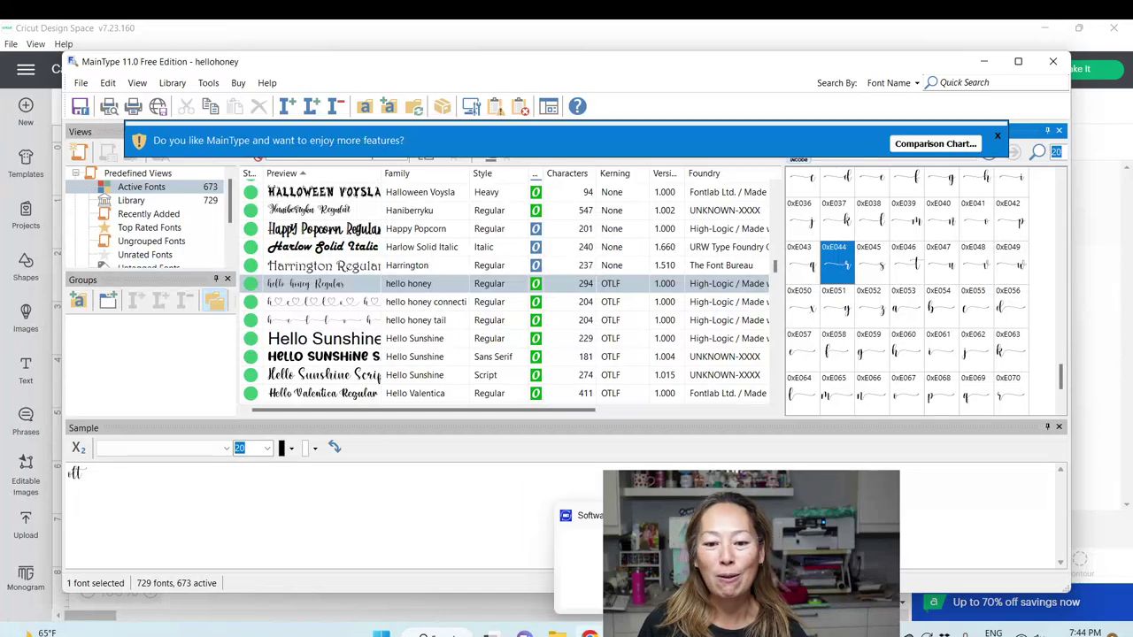
Step: Switch to the Creative Fabrica site in Chrome and browse its recommended fonts and graphics
key("alt+Tab")
scroll(386, 176, "up", 3)
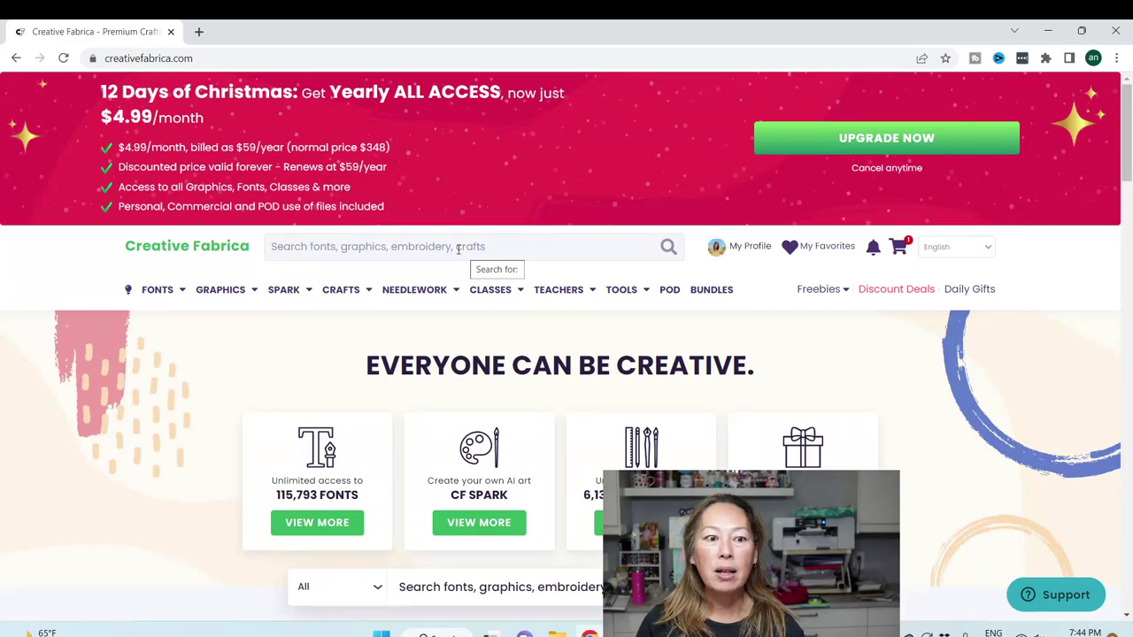
scroll(648, 339, "down", 2)
scroll(649, 340, "down", 3)
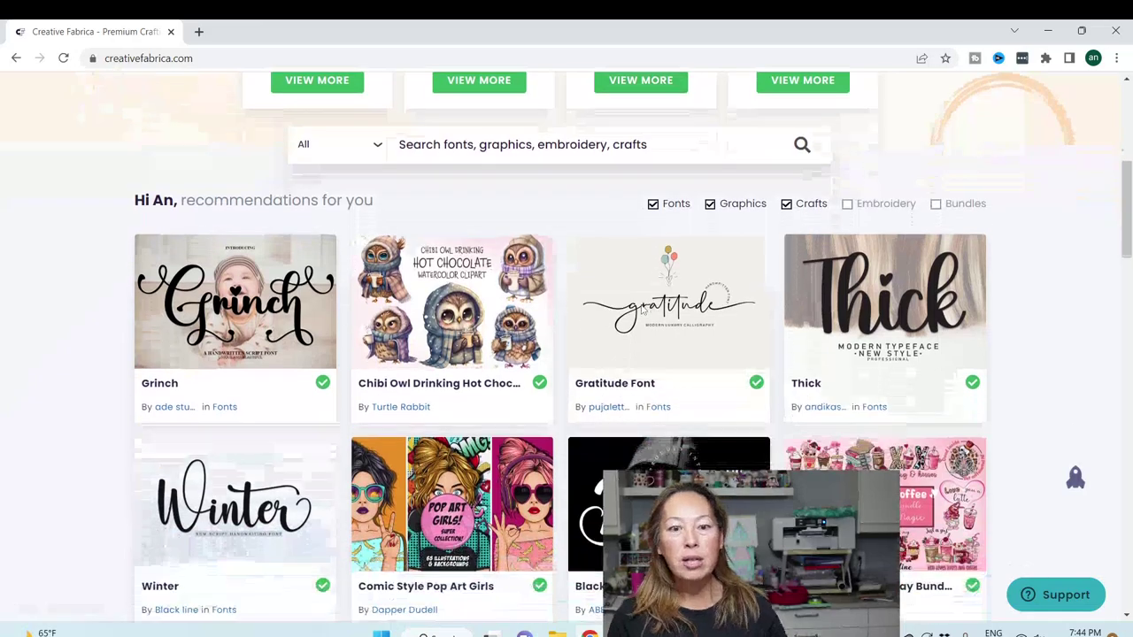
mouse_move(644, 309)
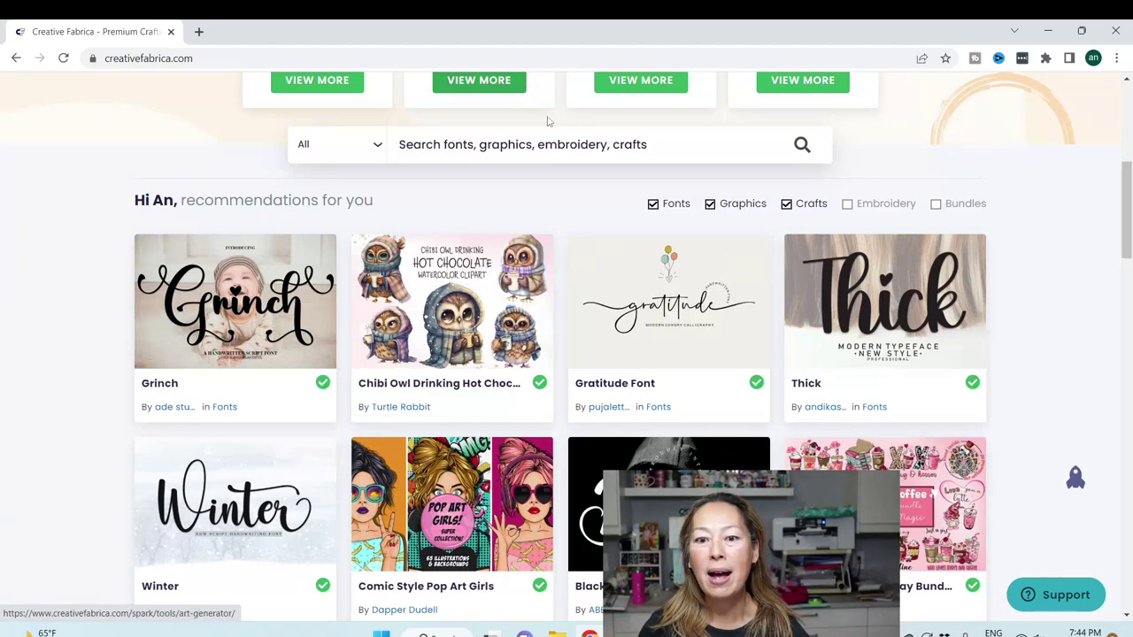
mouse_move(471, 280)
scroll(471, 279, "down", 1)
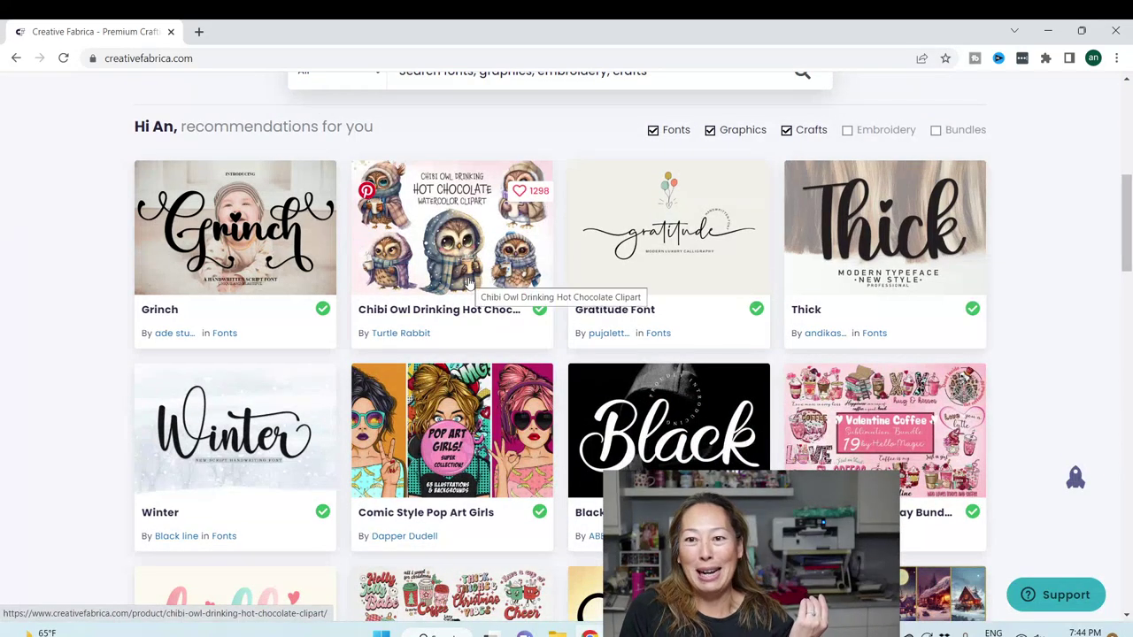
scroll(469, 281, "down", 2)
scroll(469, 281, "up", 4)
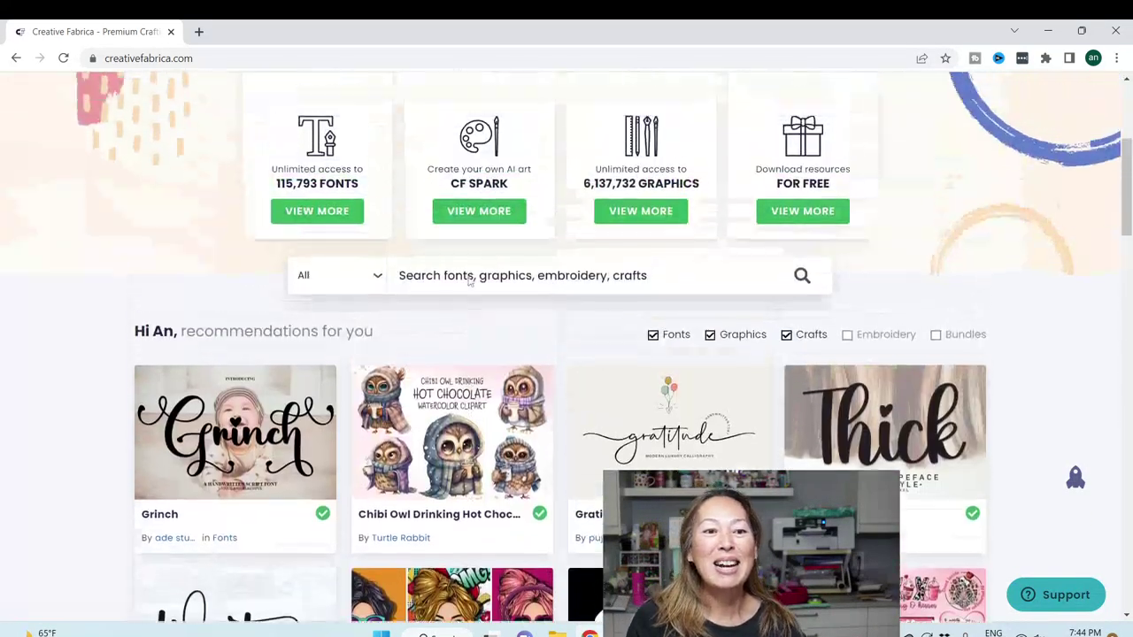
scroll(469, 280, "up", 4)
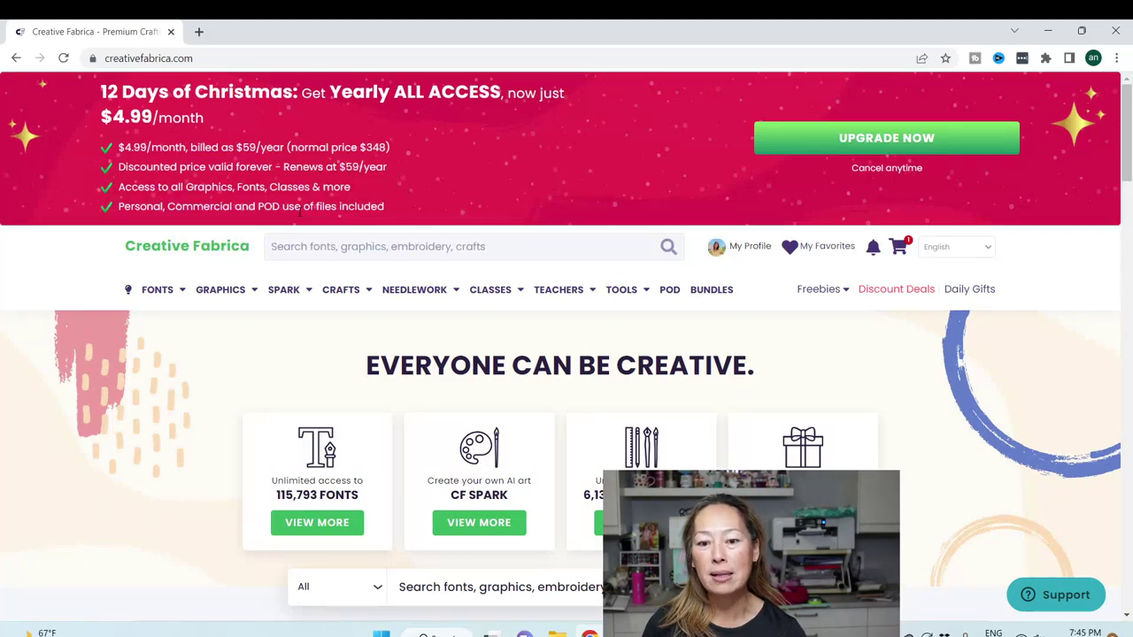
scroll(300, 210, "down", 5)
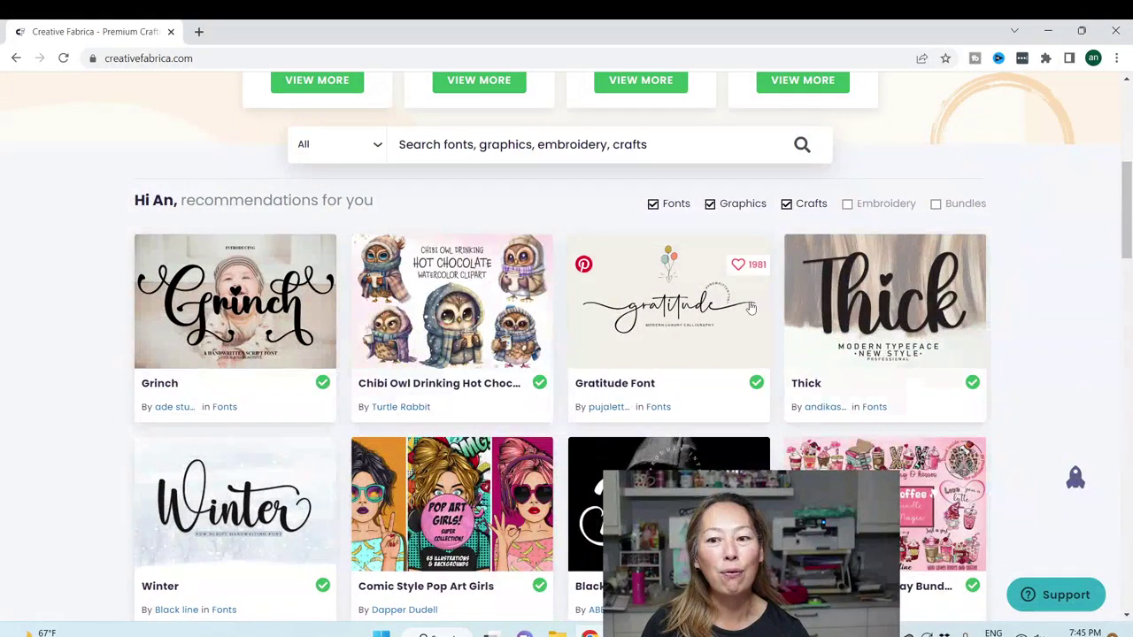
scroll(750, 307, "down", 1)
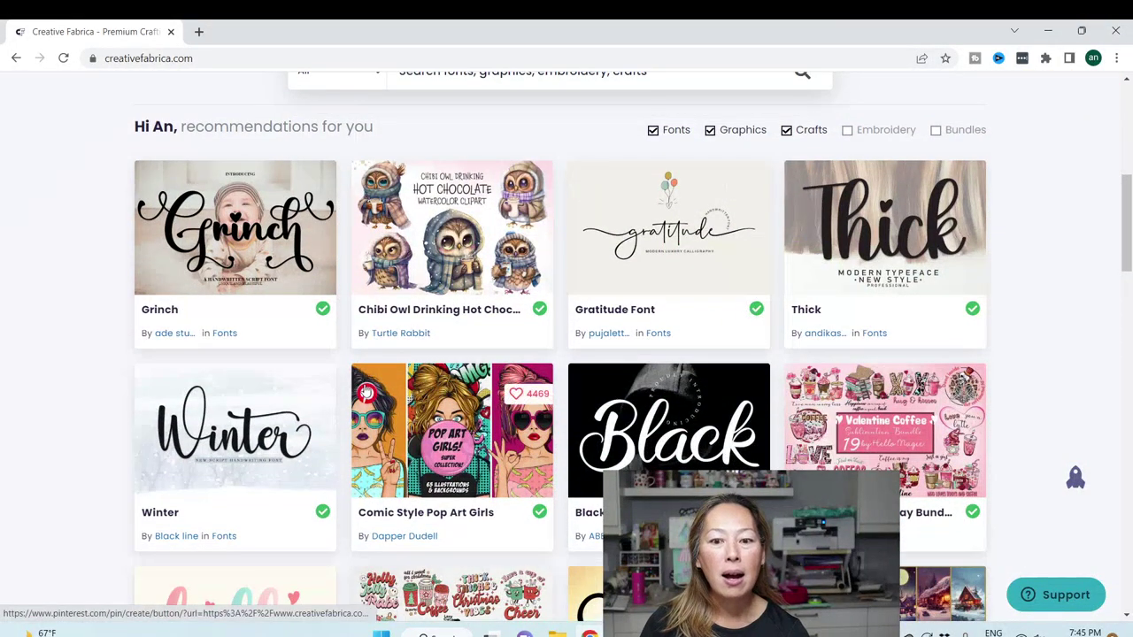
Step: Open the Gratitude Font product page from the recommendations and look over its main details
left_click(607, 288)
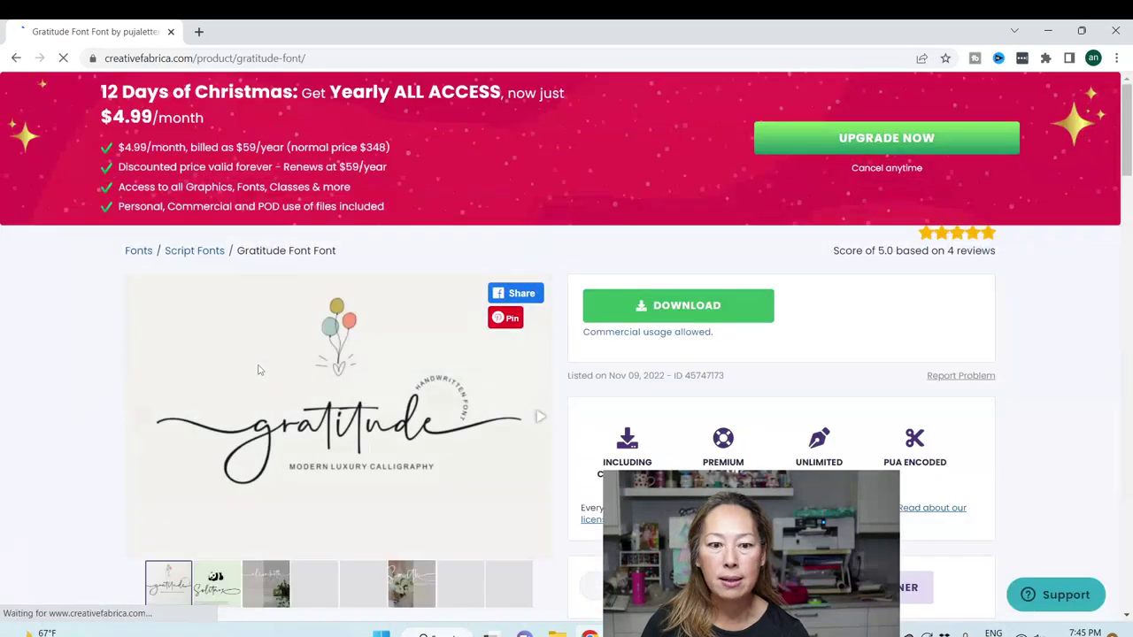
scroll(259, 370, "down", 2)
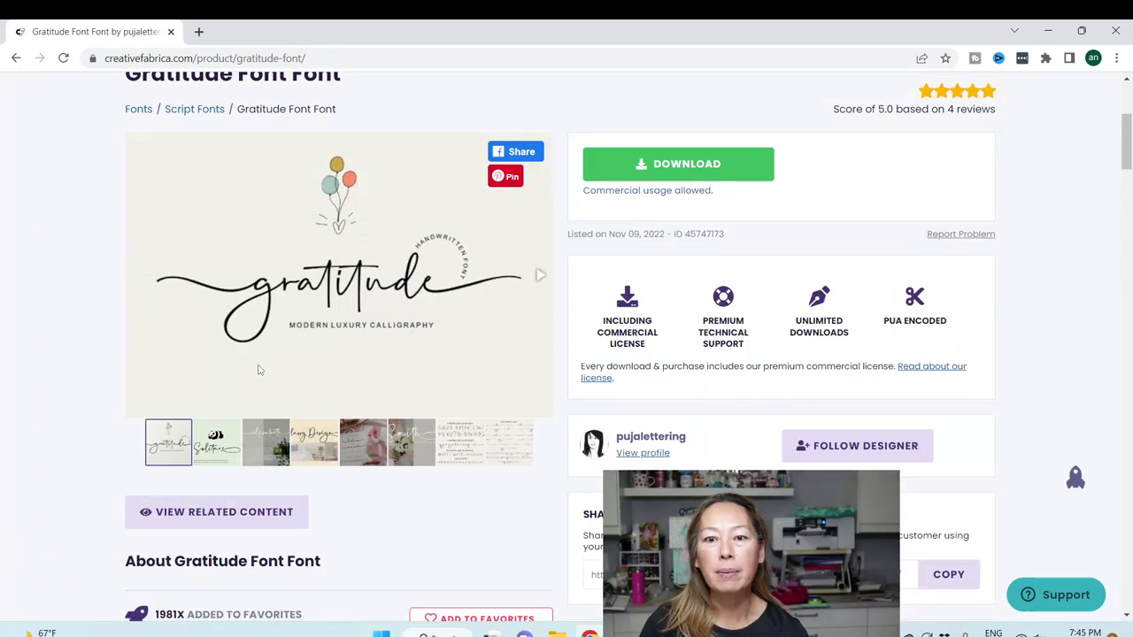
scroll(259, 370, "up", 1)
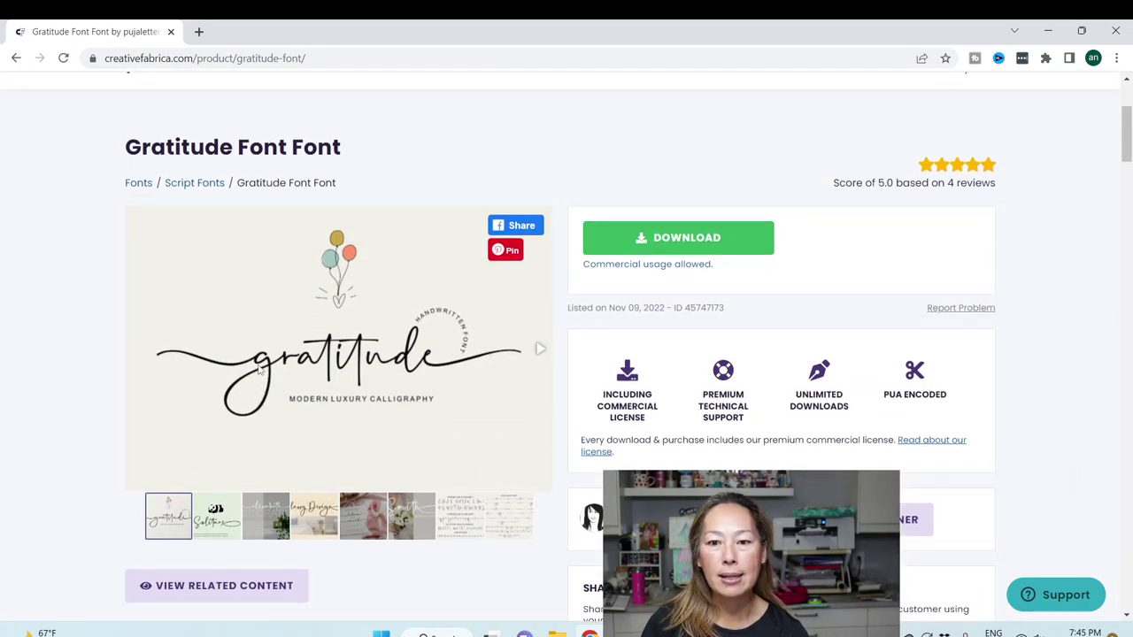
scroll(259, 370, "up", 1)
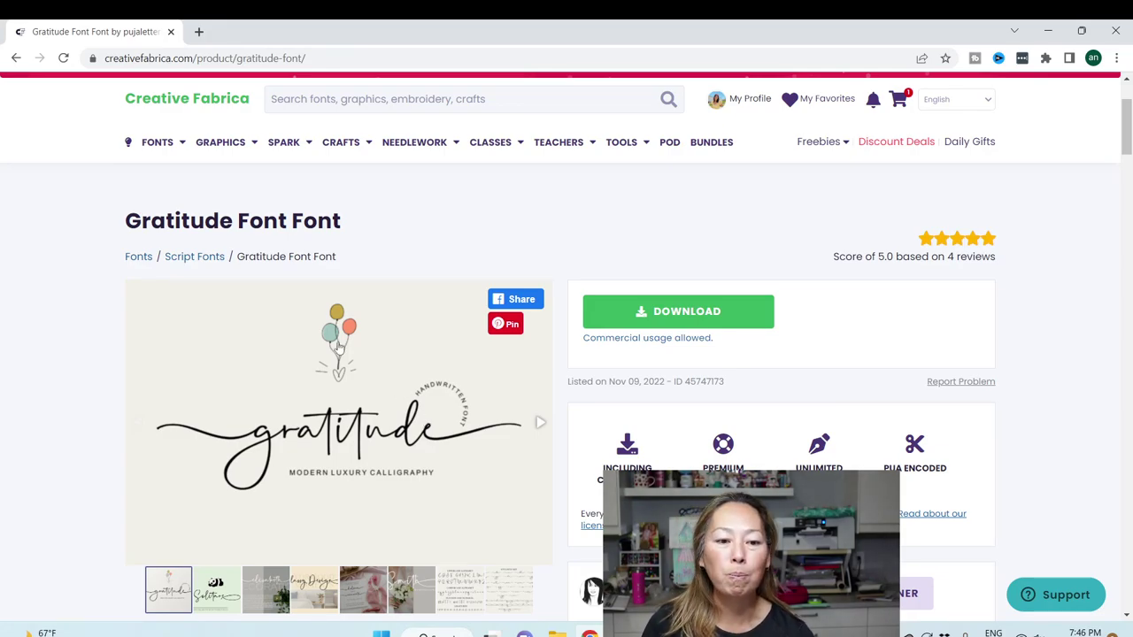
scroll(339, 349, "down", 1)
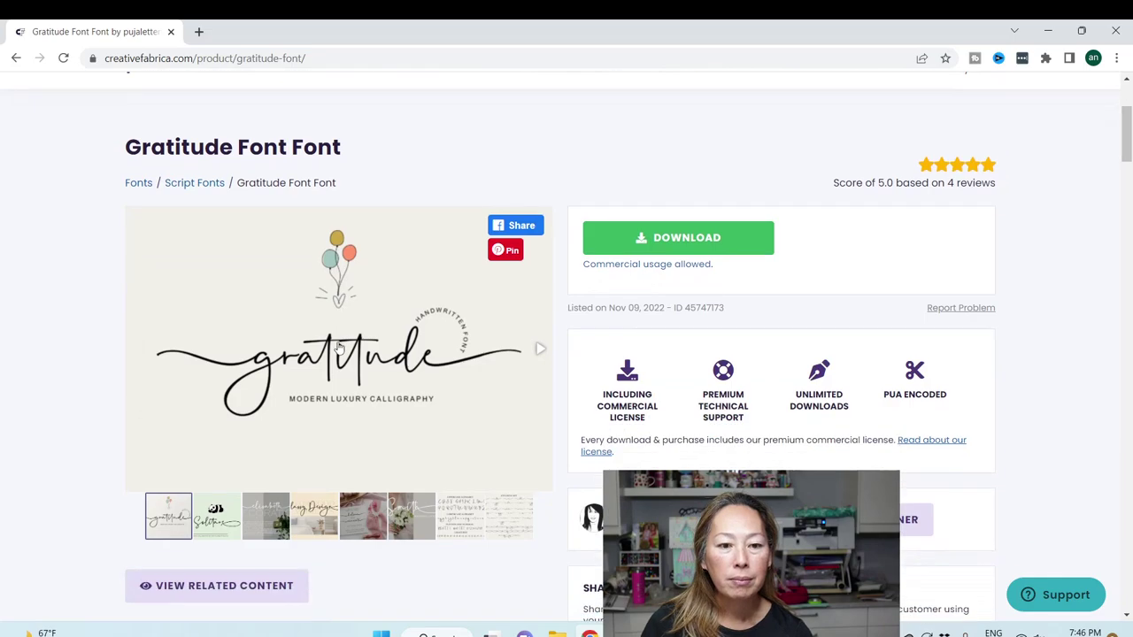
Step: Look through the Gratitude Font preview images up to the one showing its stylistic set
left_click(537, 352)
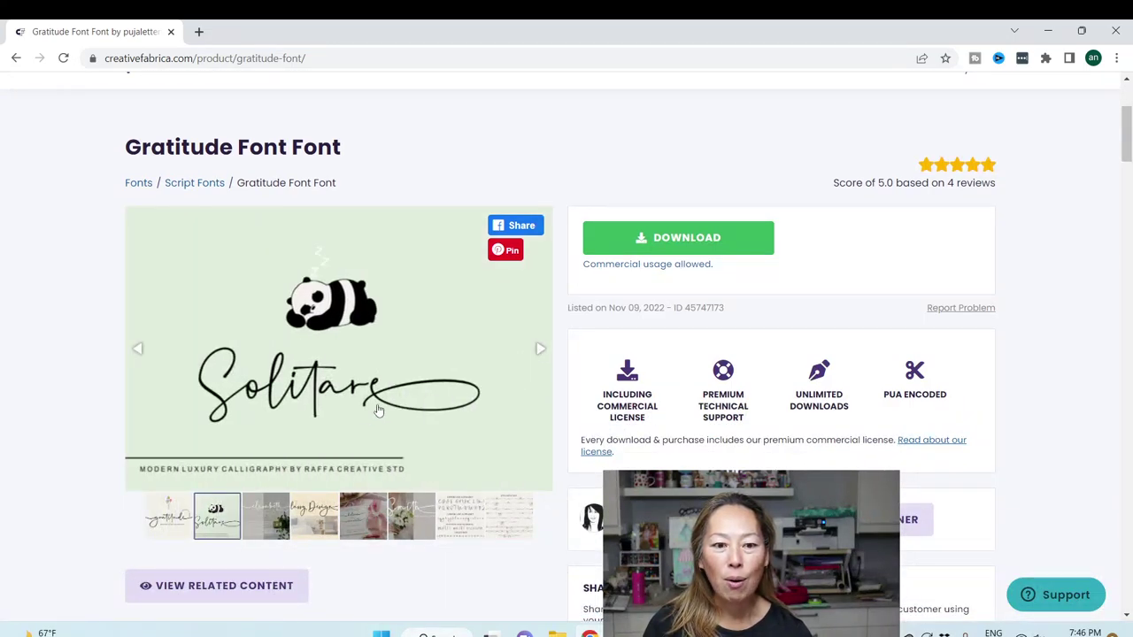
left_click(540, 349)
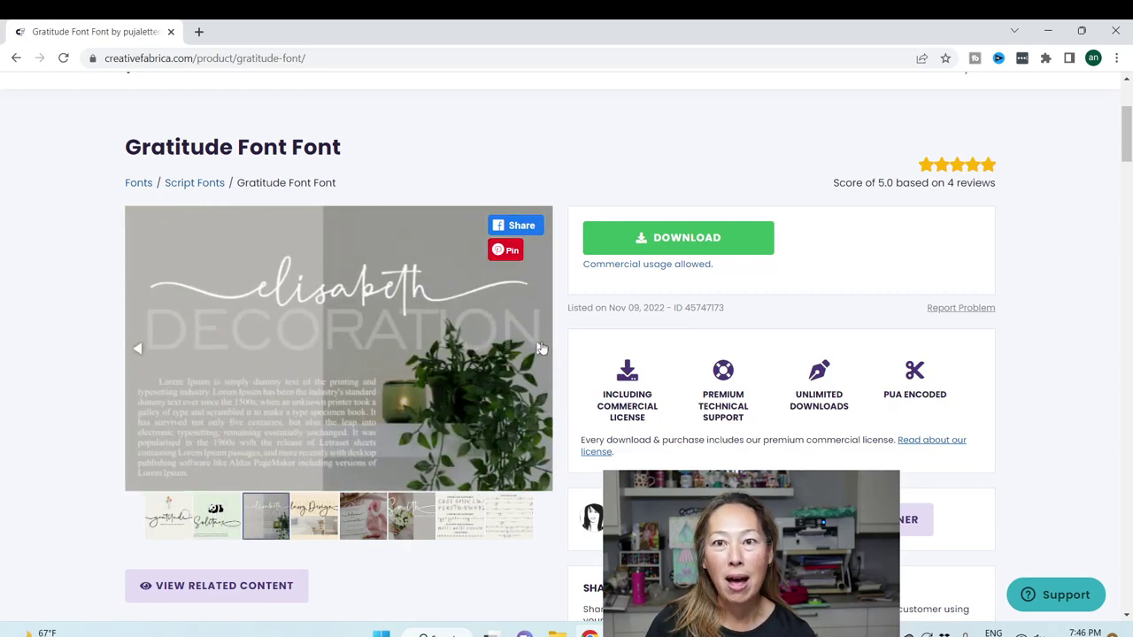
left_click(542, 348)
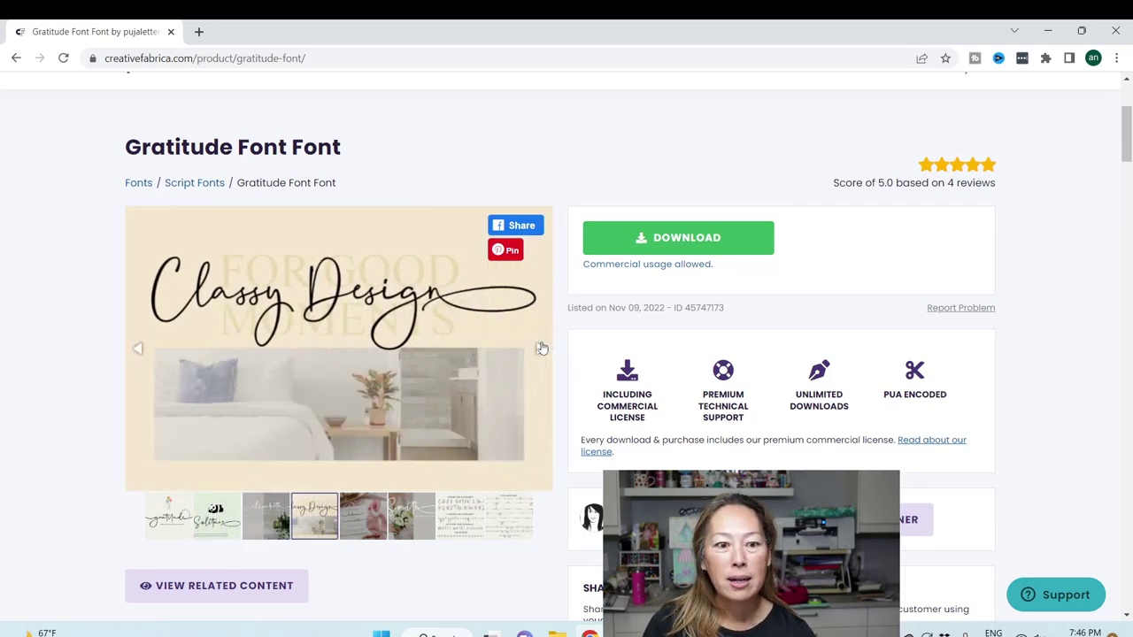
left_click(542, 348)
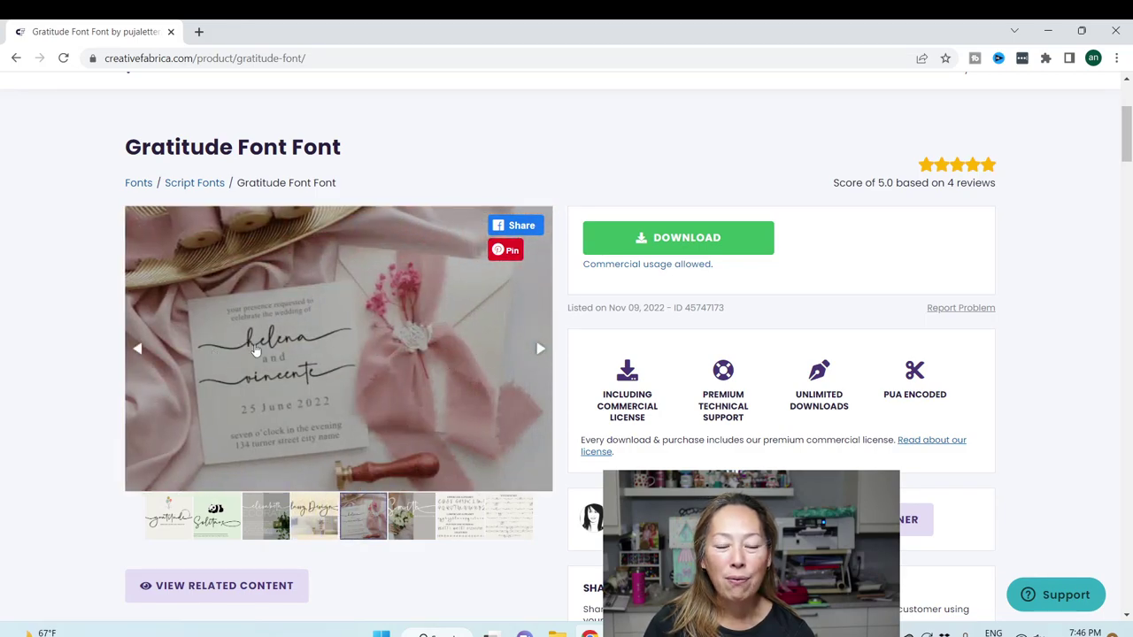
left_click(540, 351)
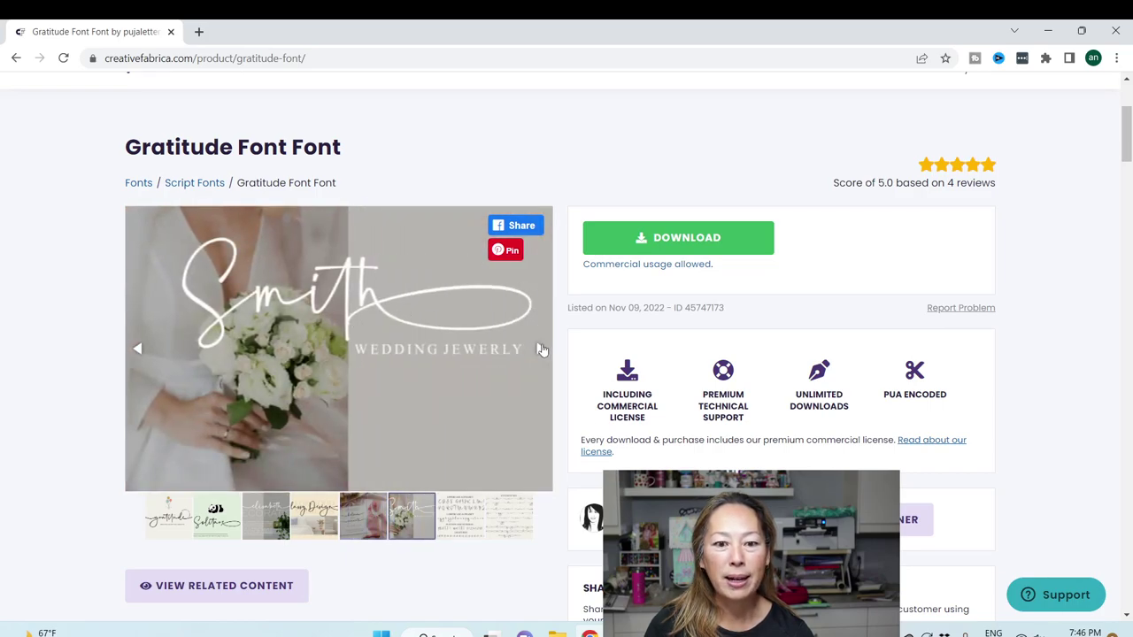
left_click(540, 350)
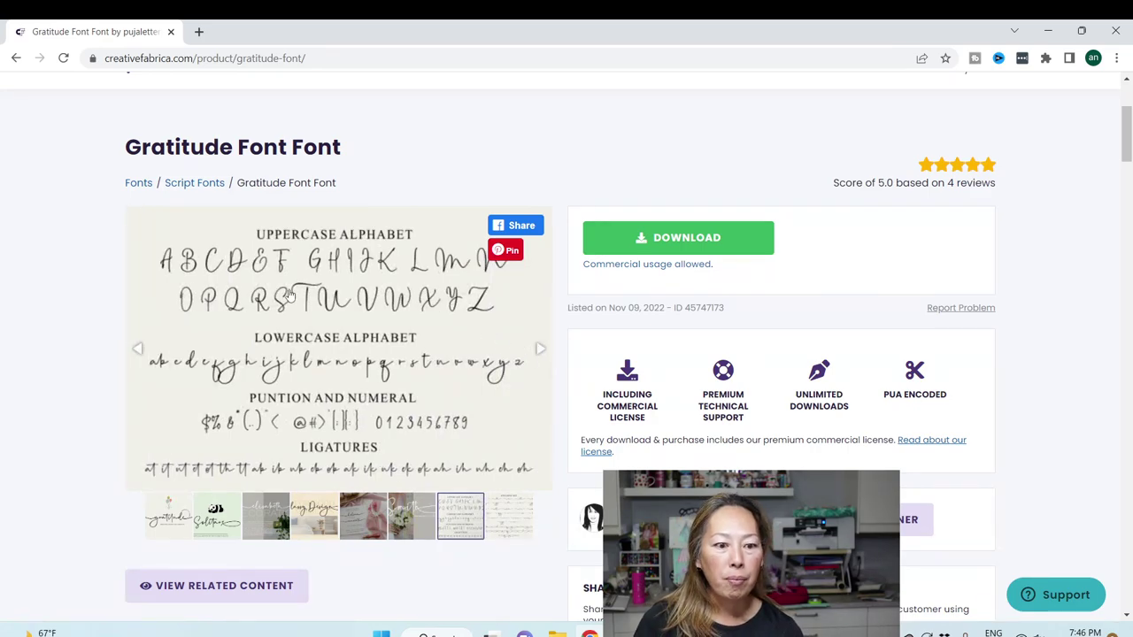
scroll(289, 295, "down", 1)
left_click(546, 277)
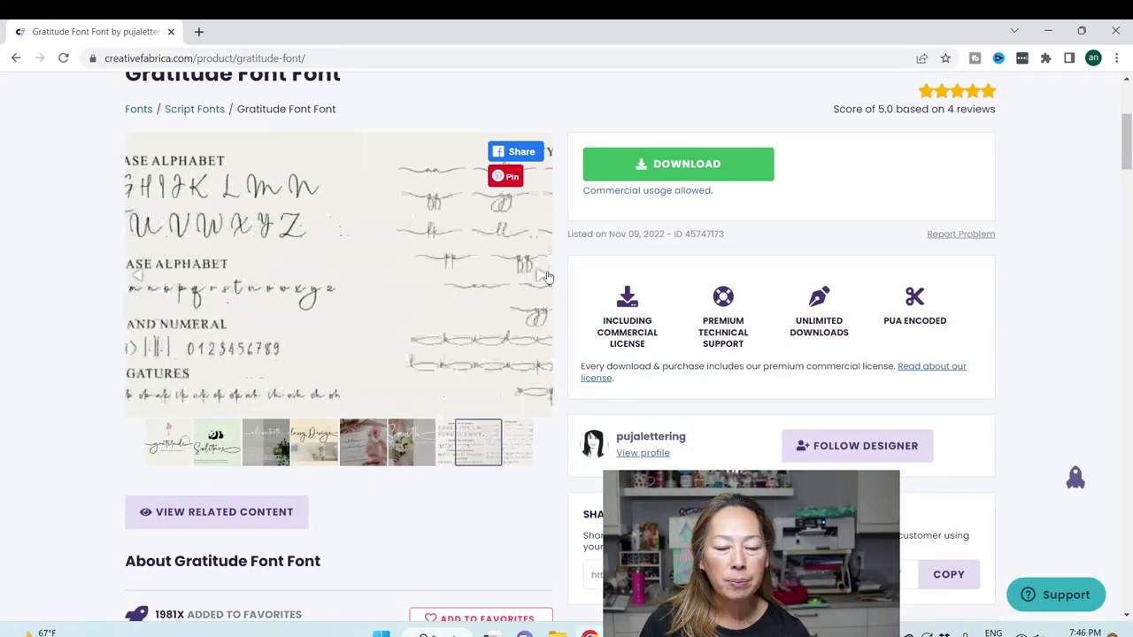
Step: Download the Gratitude font and open Gratitude-45747173.zip from the Downloads folder
left_click(702, 177)
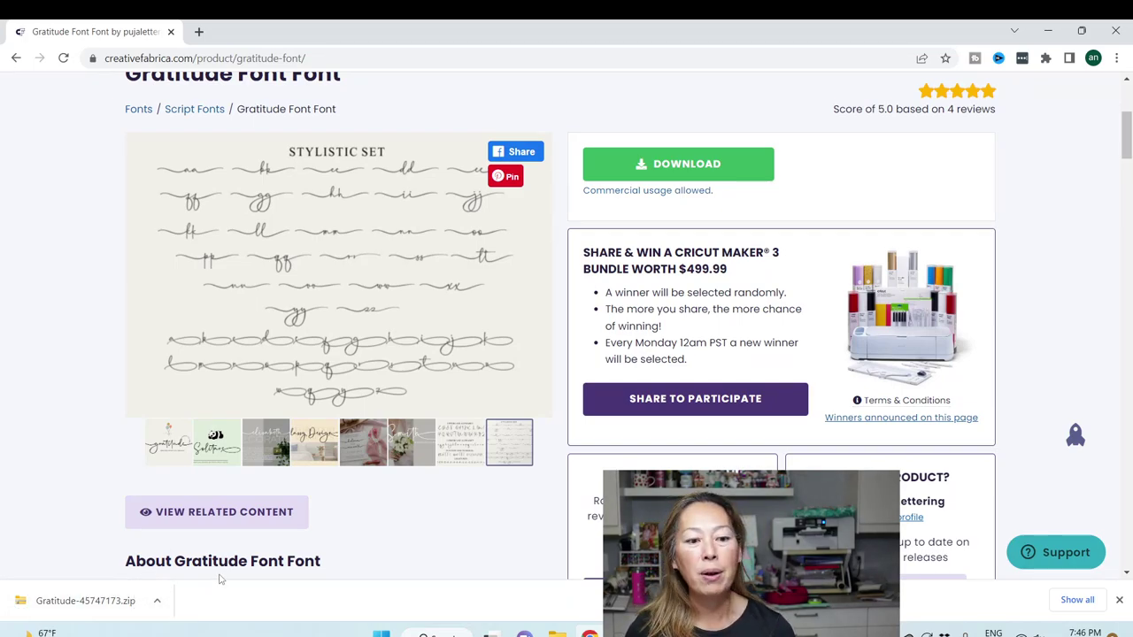
left_click(158, 603)
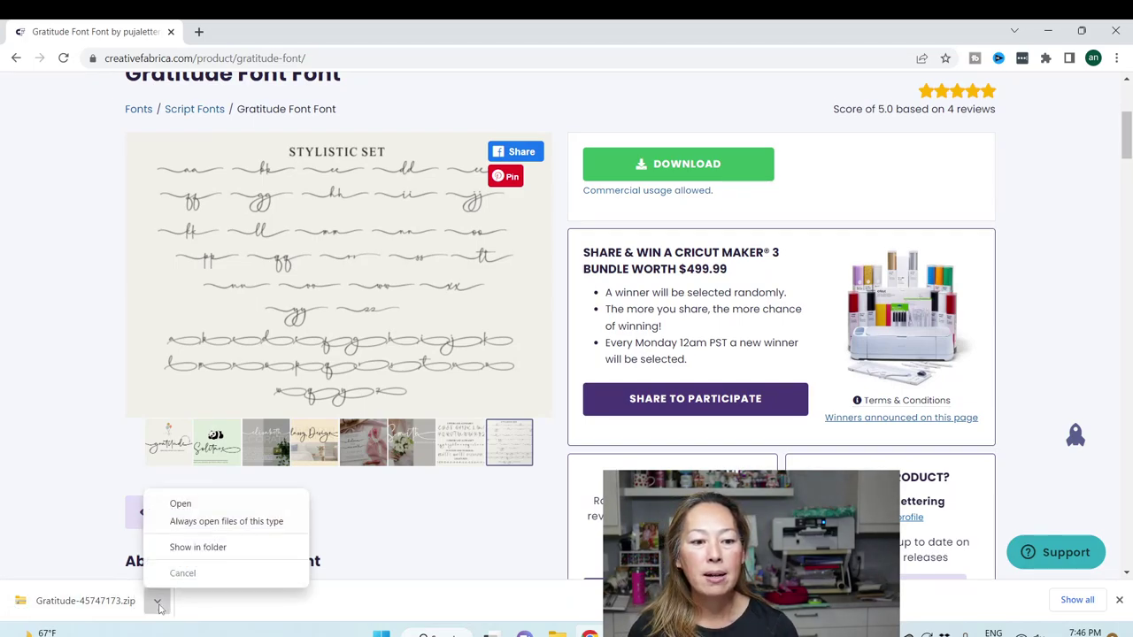
left_click(198, 547)
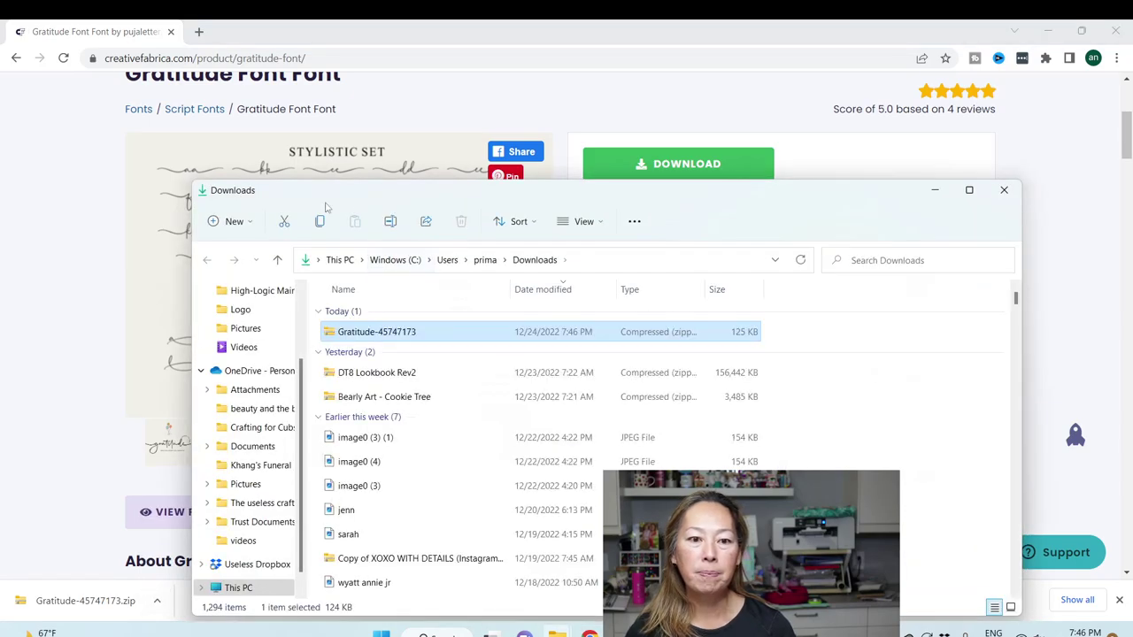
double_click(391, 332)
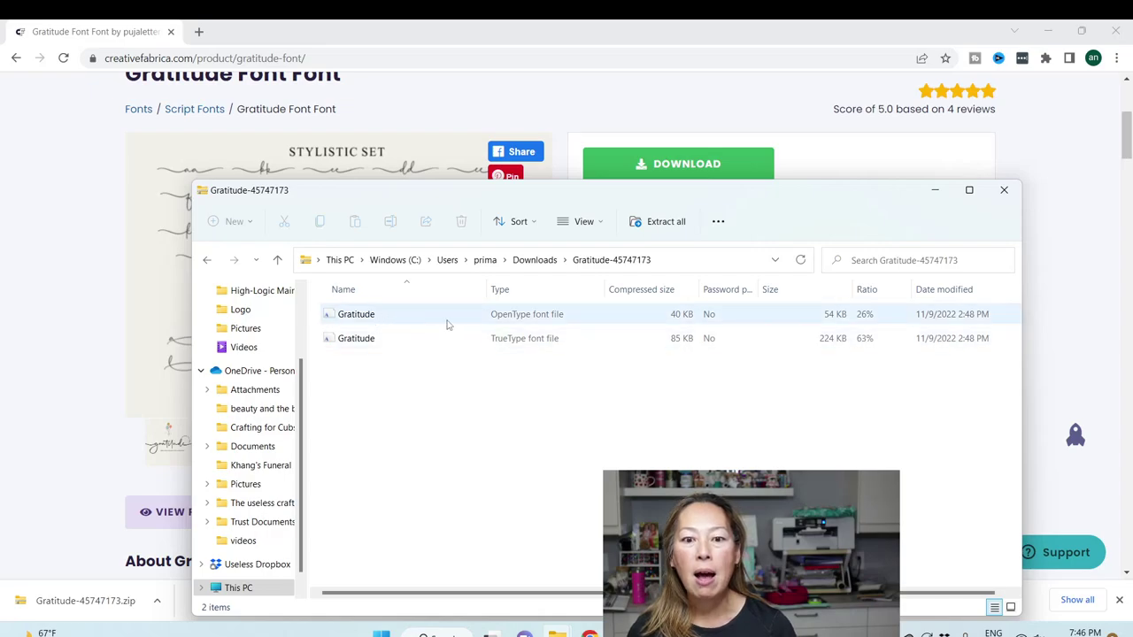
Step: Install the OpenType version of the Gratitude font, closing the font preview and the folder window
double_click(355, 315)
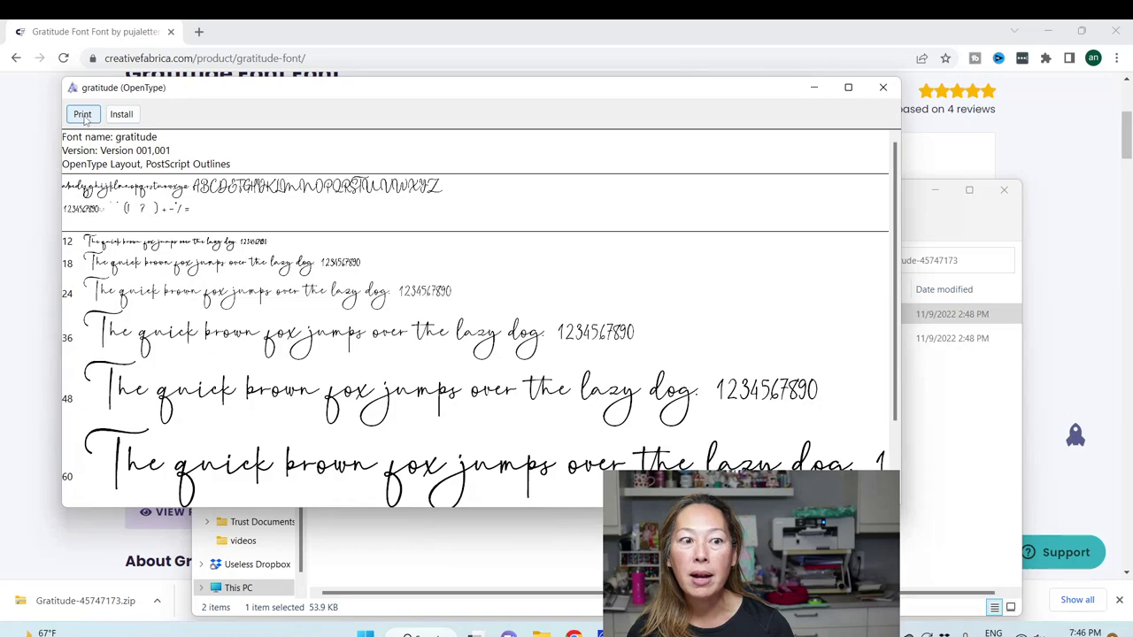
left_click(128, 115)
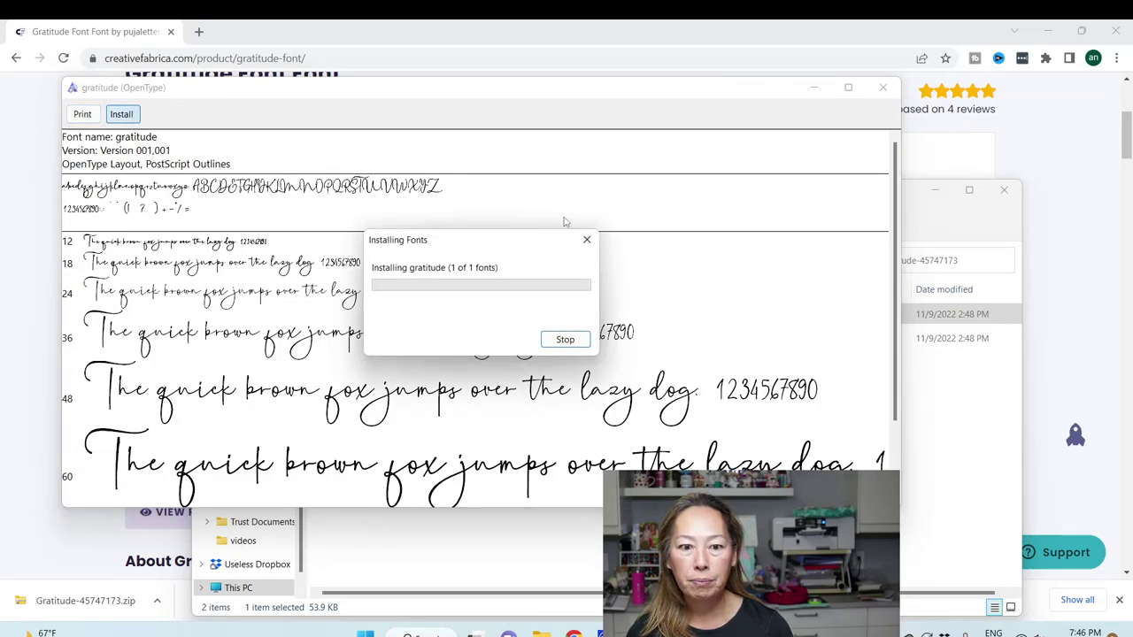
left_click(883, 89)
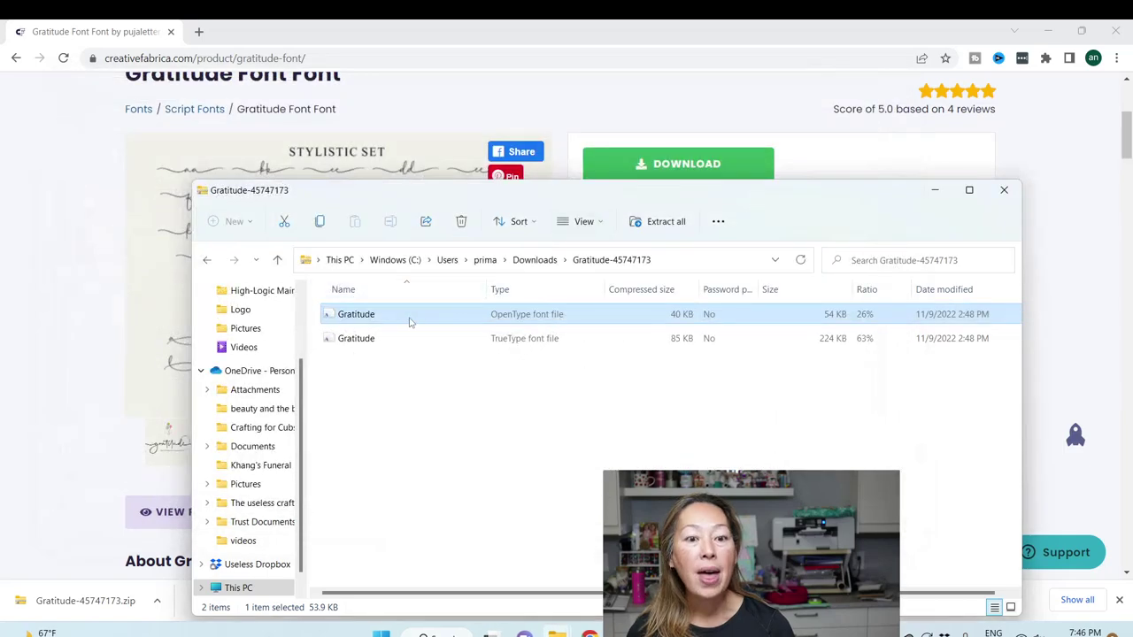
left_click_drag(363, 318, 252, 320)
left_click(1003, 190)
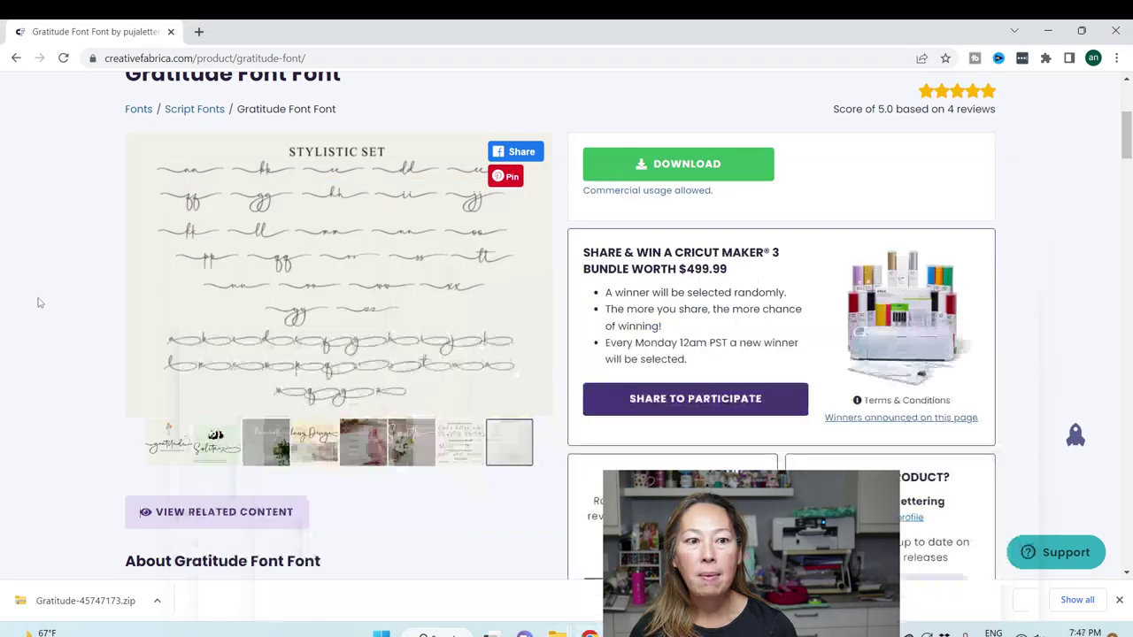
Step: Open the Fontcloud tool page on the Creative Fabrica site
scroll(545, 185, "up", 3)
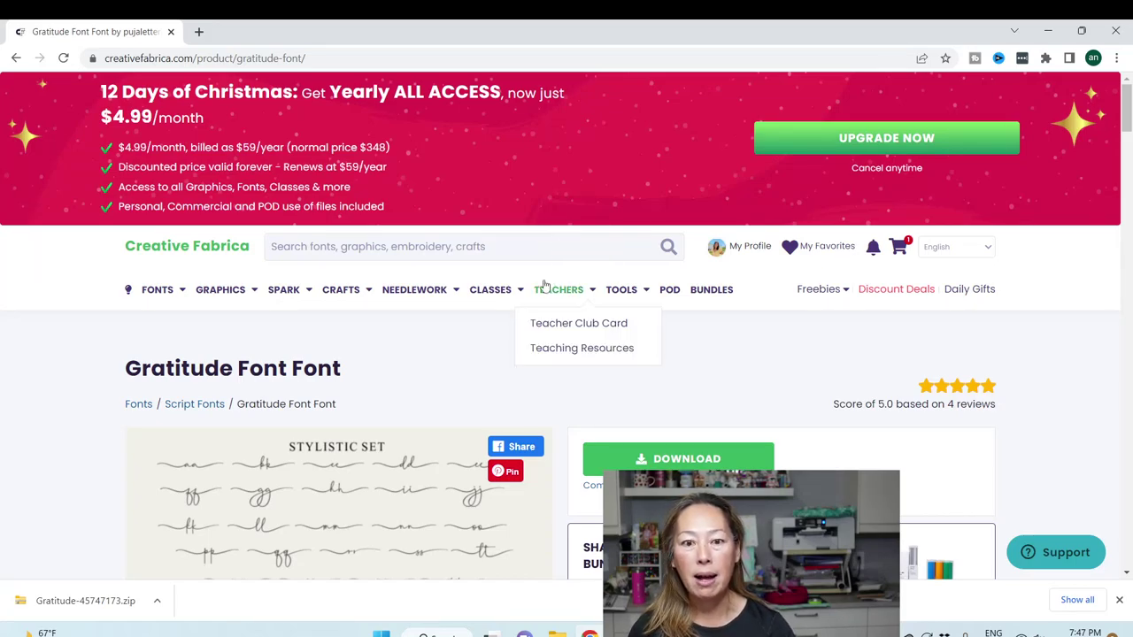
mouse_move(624, 297)
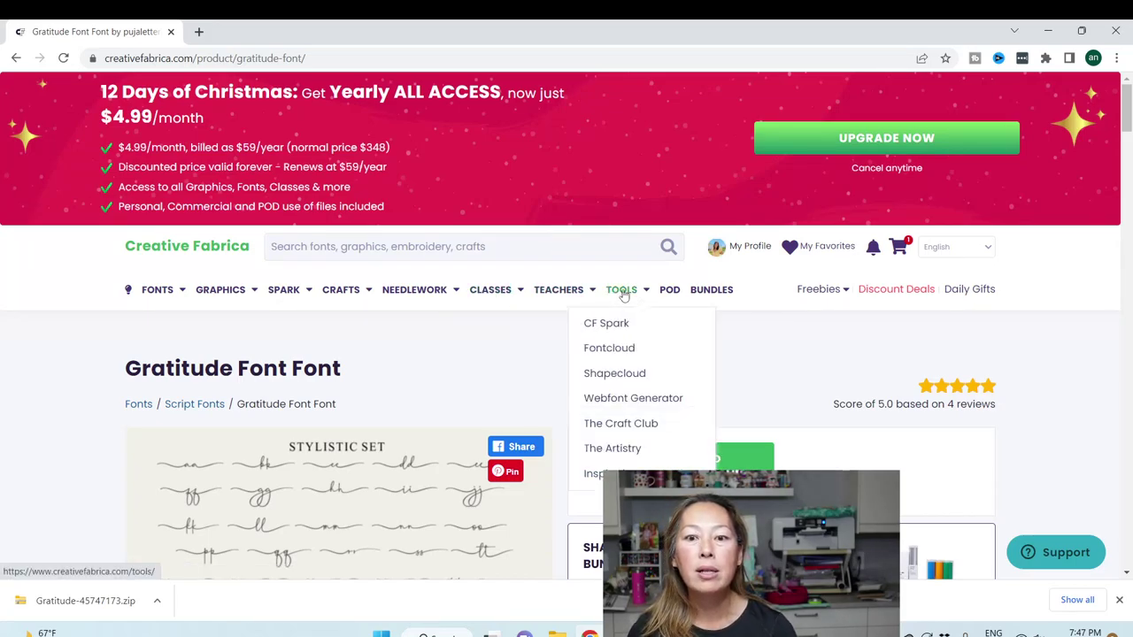
left_click(609, 348)
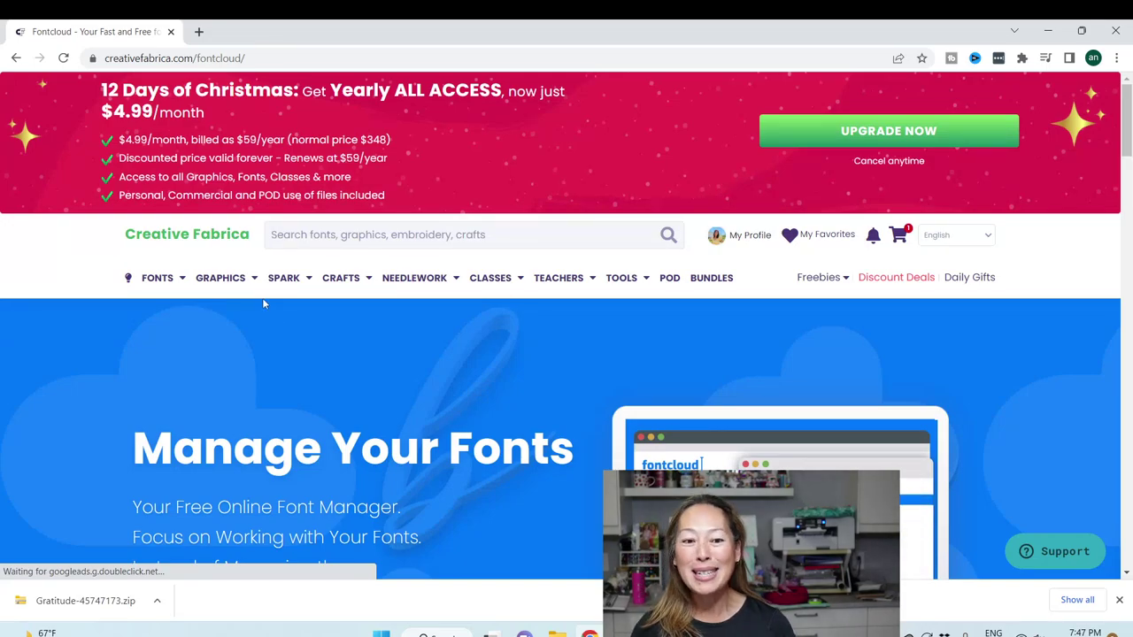
Step: Open the Fontcloud manager and upload the Gratitude OpenType font file from the Desktop folder
scroll(263, 303, "down", 3)
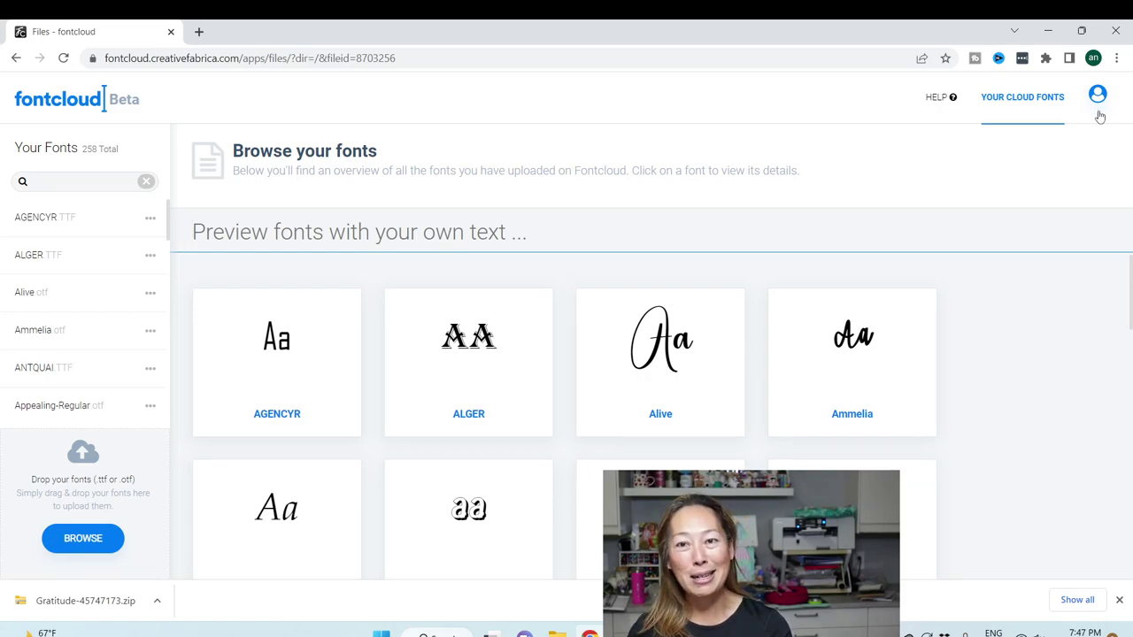
left_click(88, 537)
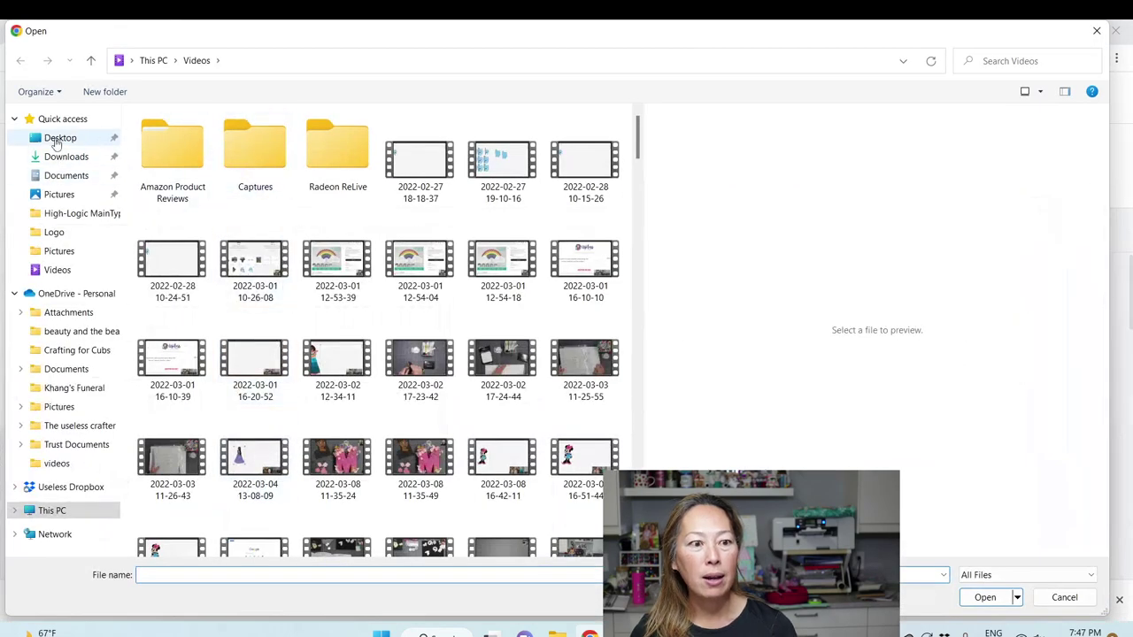
left_click(58, 139)
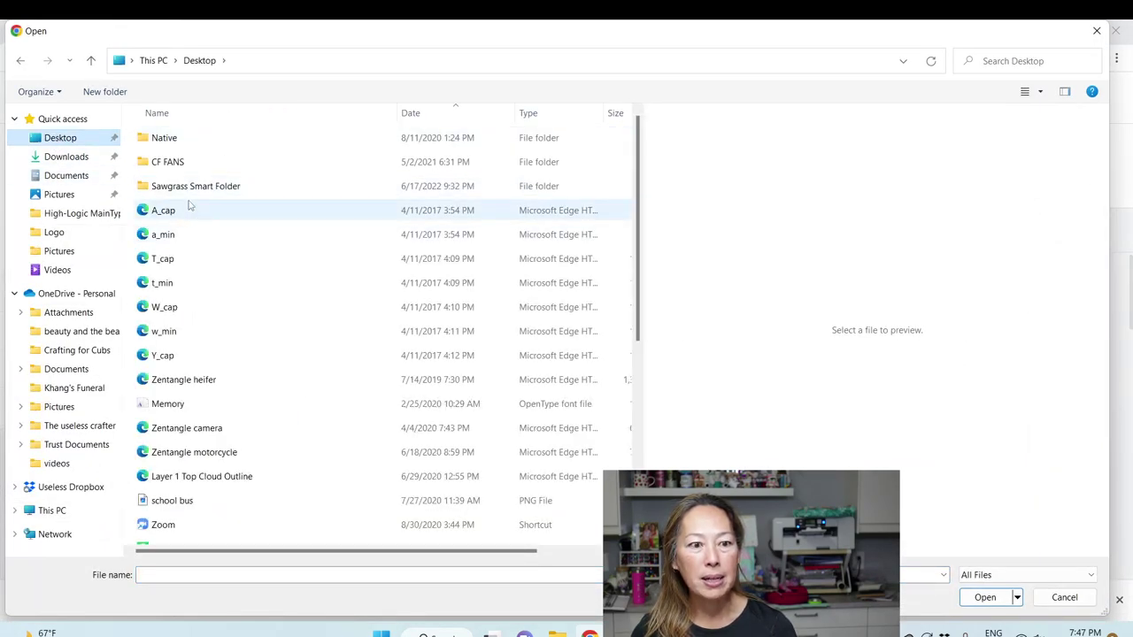
scroll(203, 184, "down", 4)
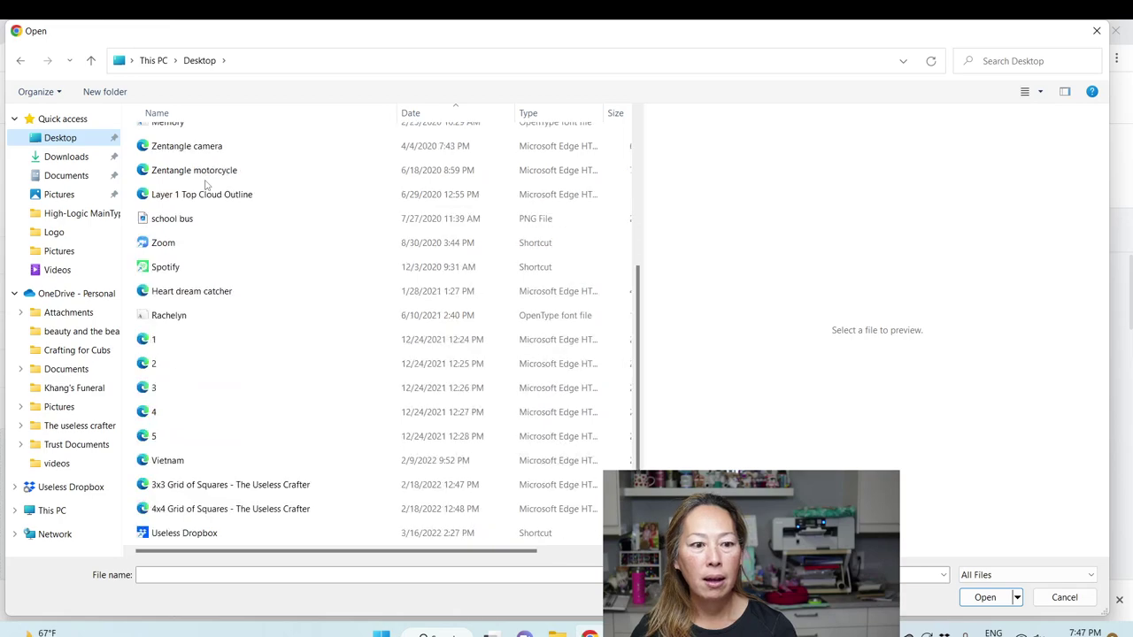
scroll(205, 184, "up", 5)
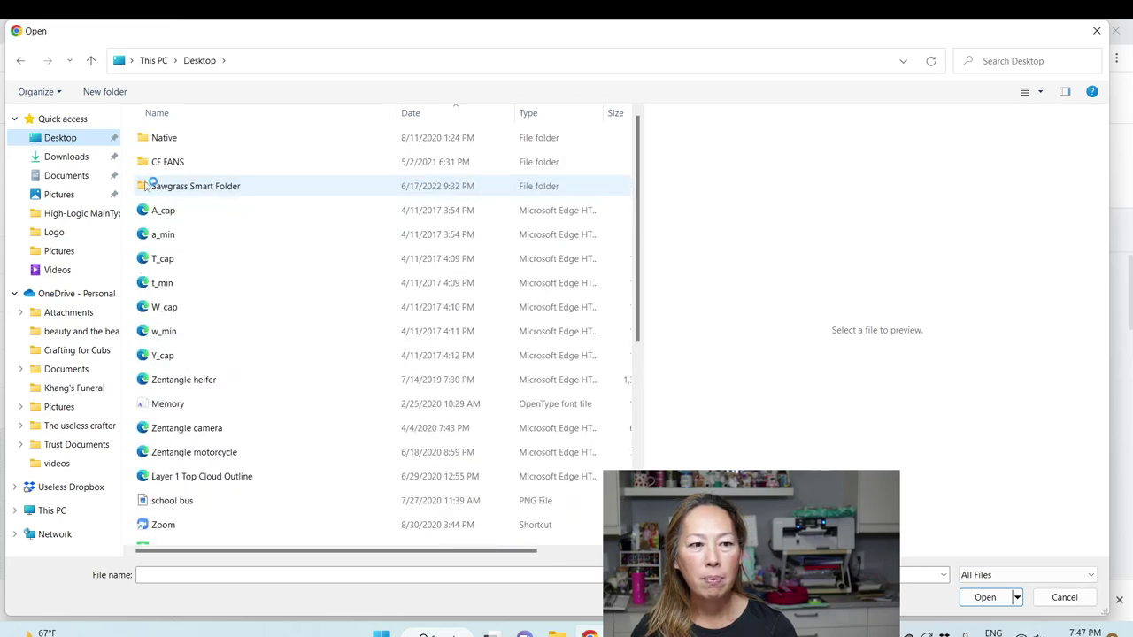
left_click(67, 157)
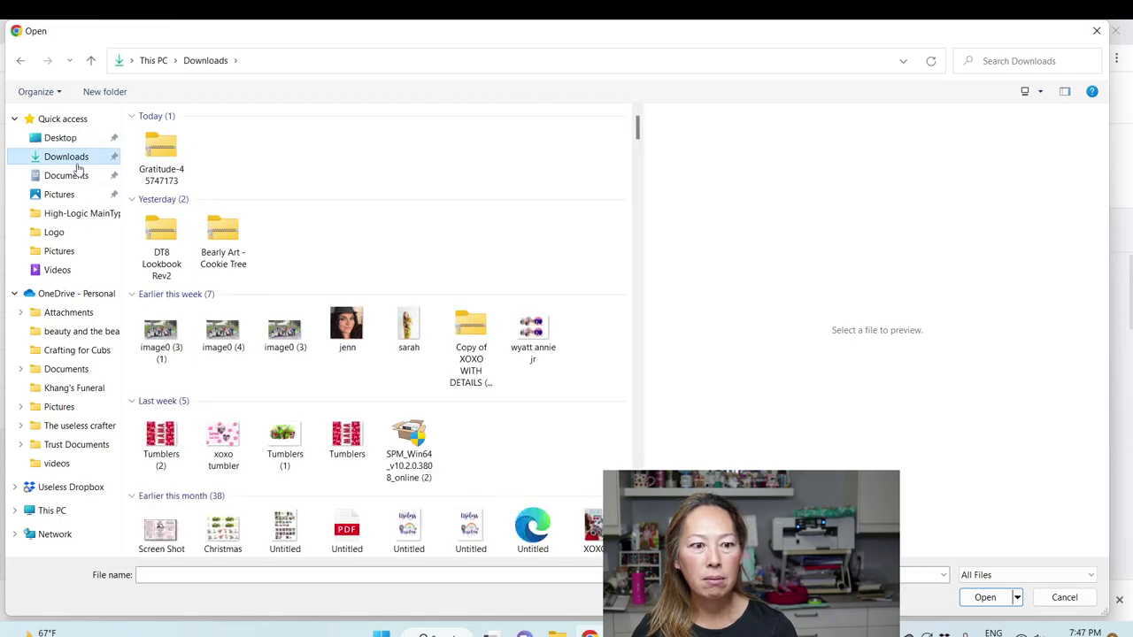
left_click(76, 139)
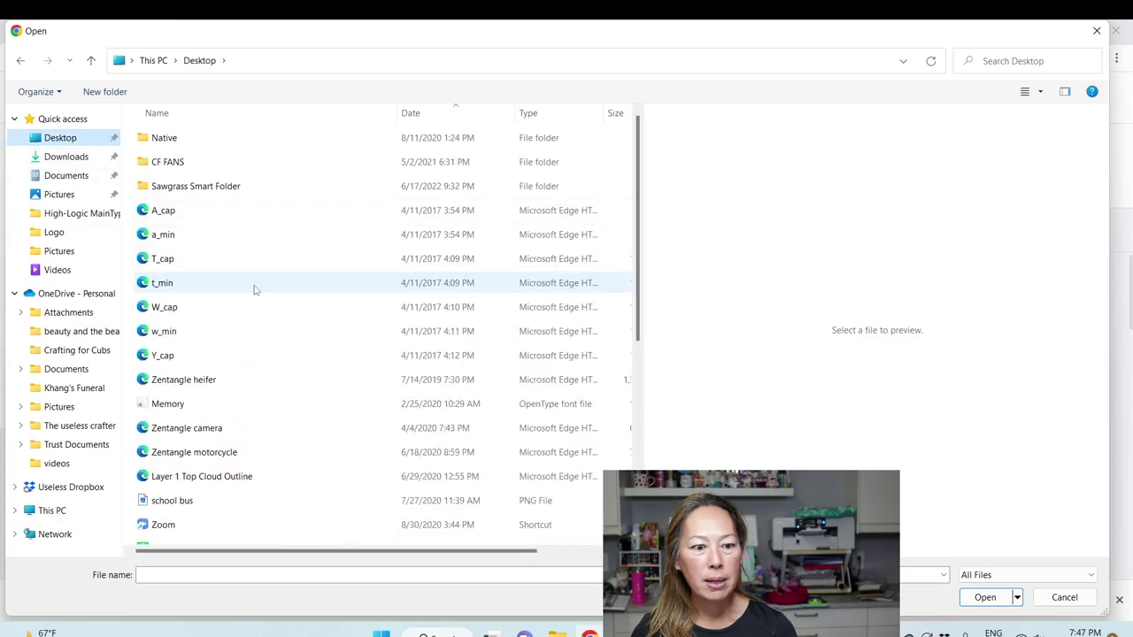
scroll(254, 289, "down", 4)
scroll(254, 288, "down", 2)
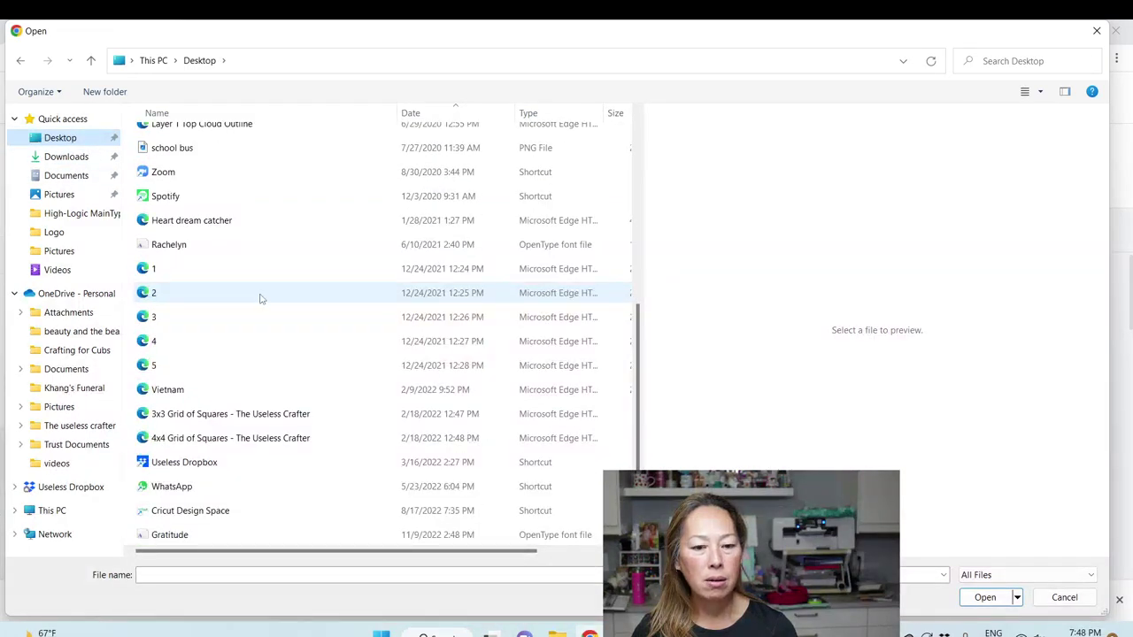
double_click(166, 538)
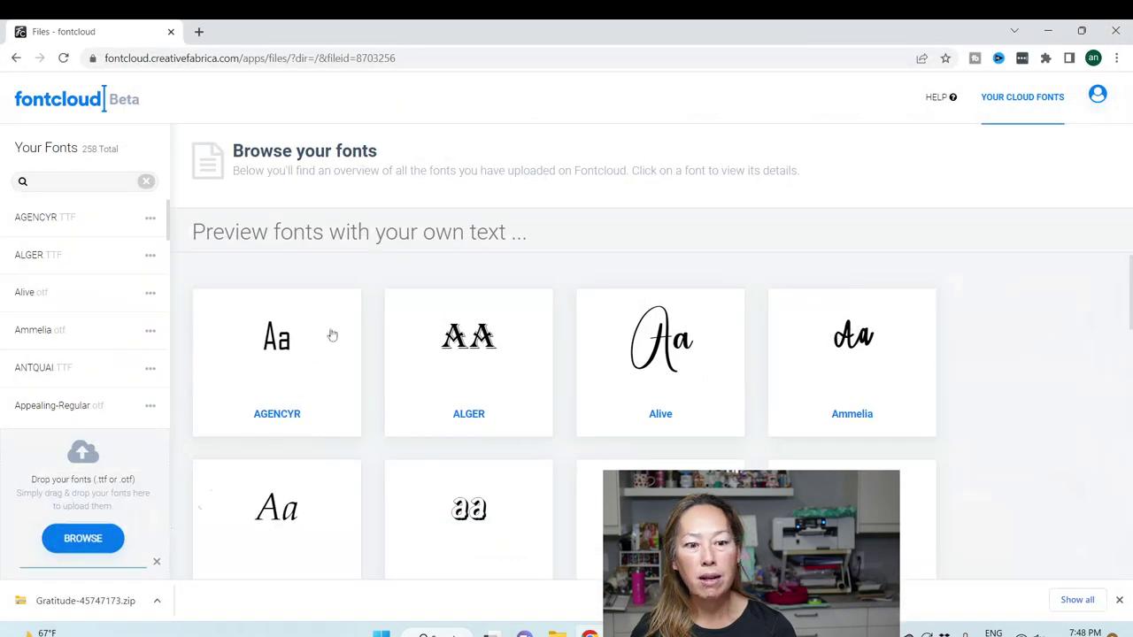
Step: Preview all the uploaded cloud fonts with a sample first name in lowercase as custom text
scroll(147, 235, "down", 5)
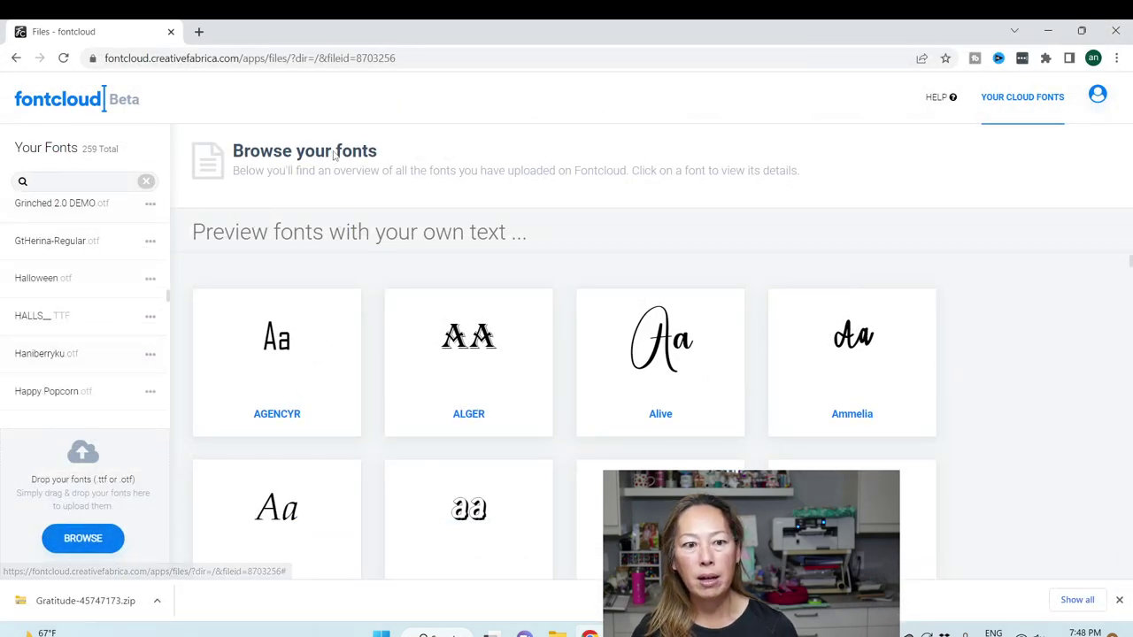
left_click(330, 227)
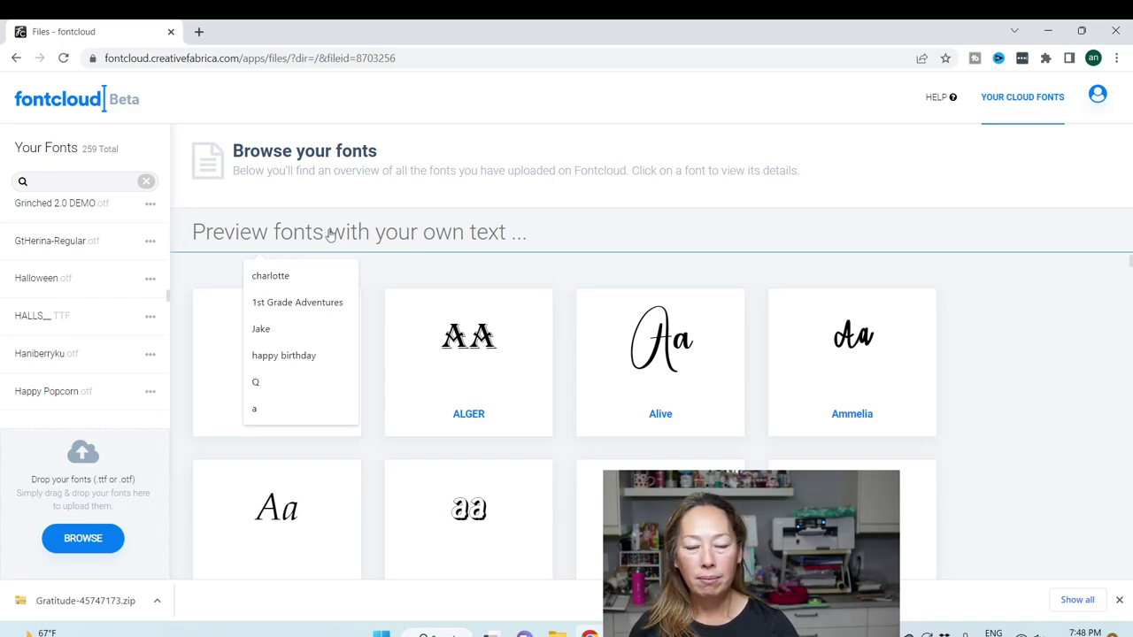
type("charlotte")
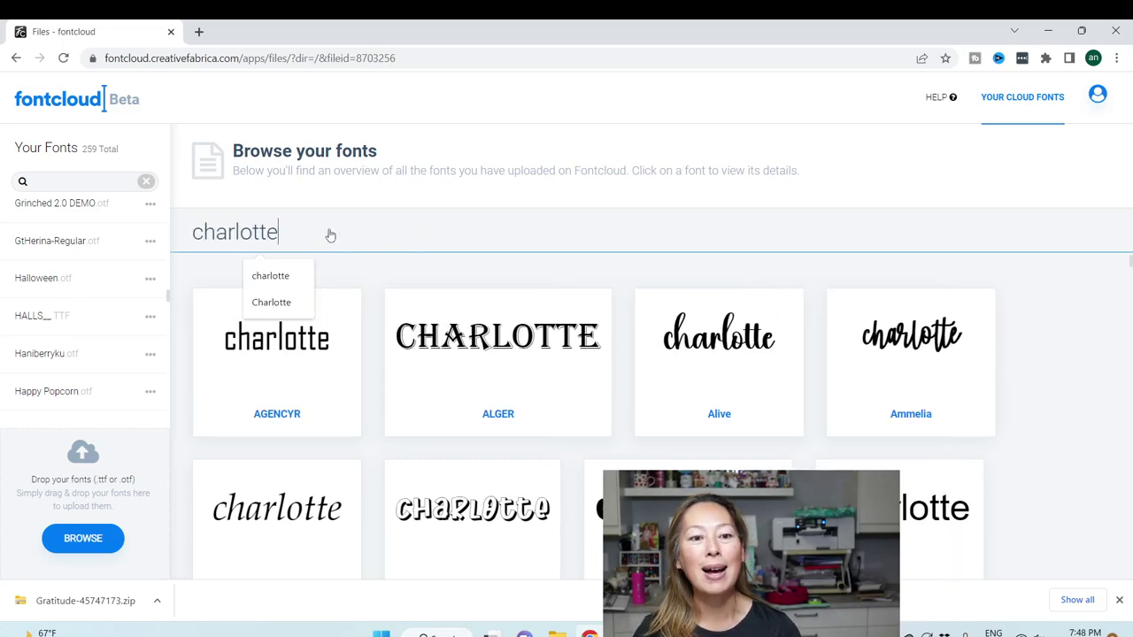
Step: Look through the font previews for Gratitude and open its glyph overview
scroll(687, 373, "down", 1)
scroll(687, 372, "down", 1)
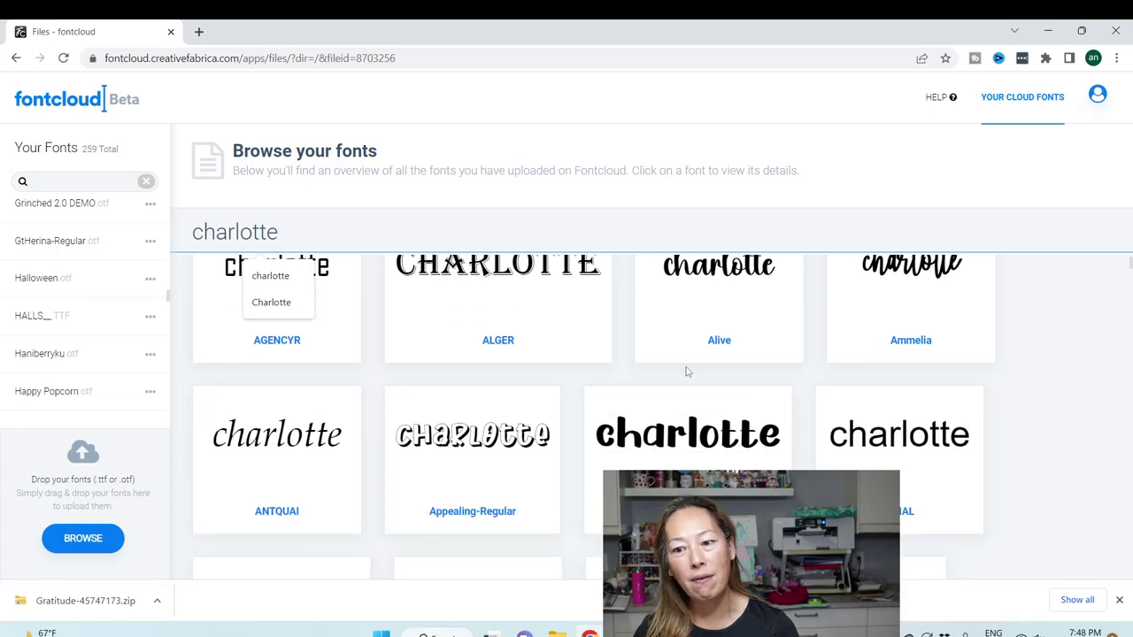
scroll(687, 372, "down", 10)
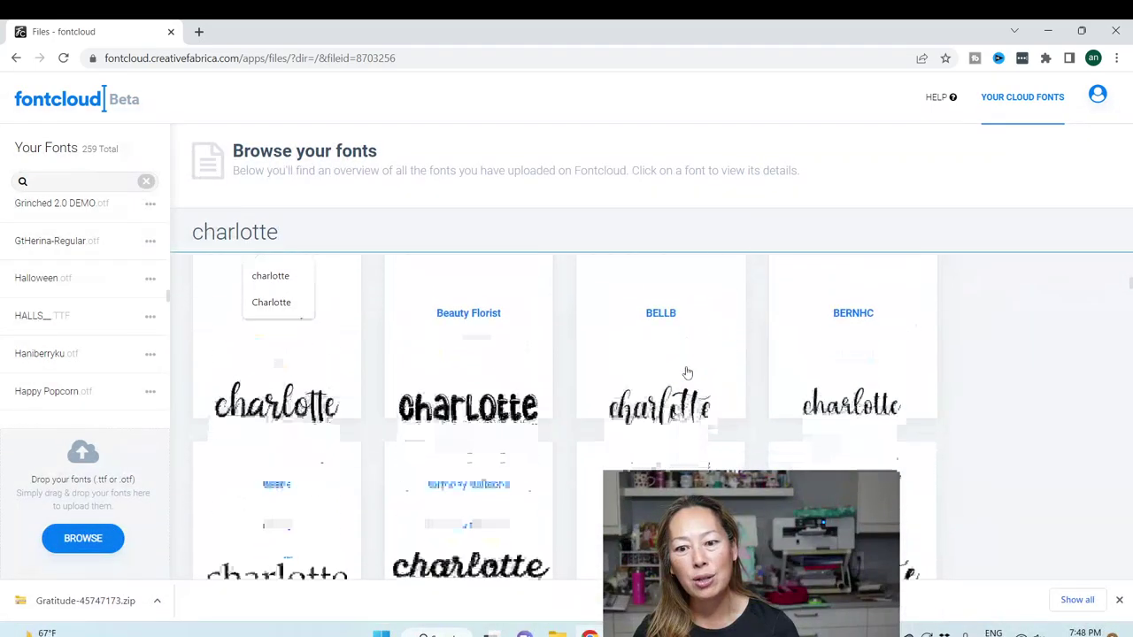
scroll(687, 373, "down", 15)
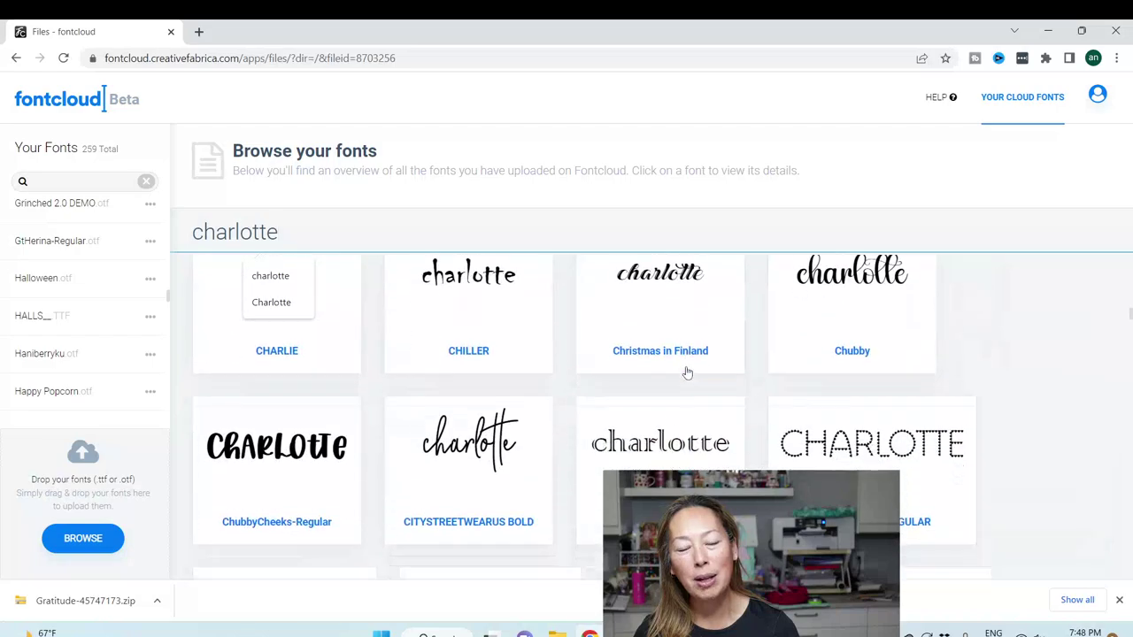
scroll(687, 373, "down", 9)
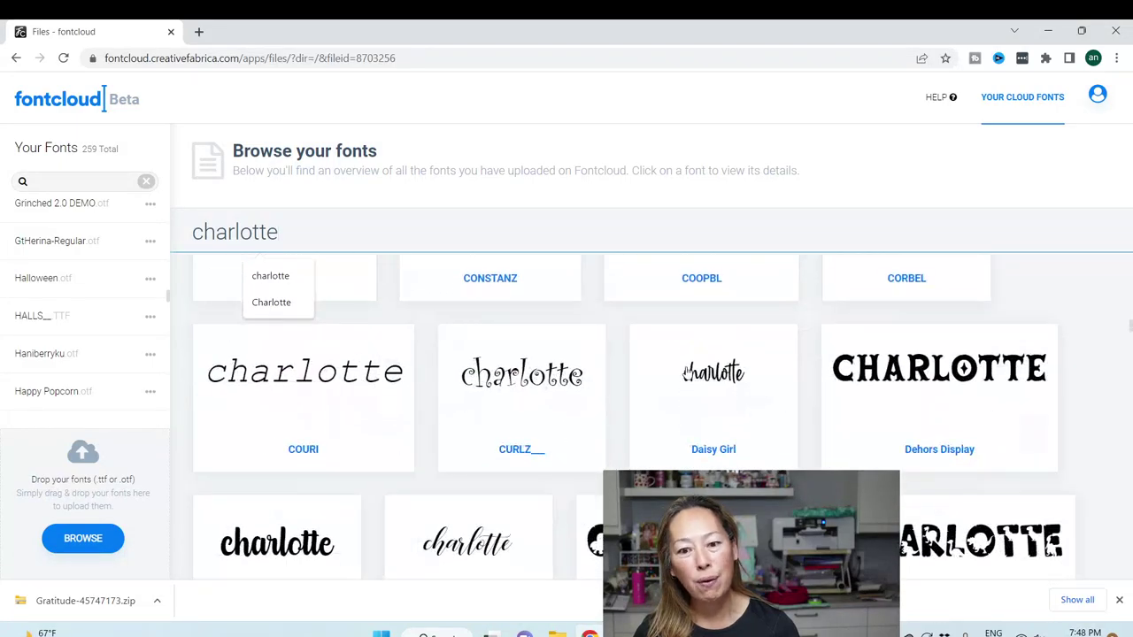
scroll(687, 372, "down", 1)
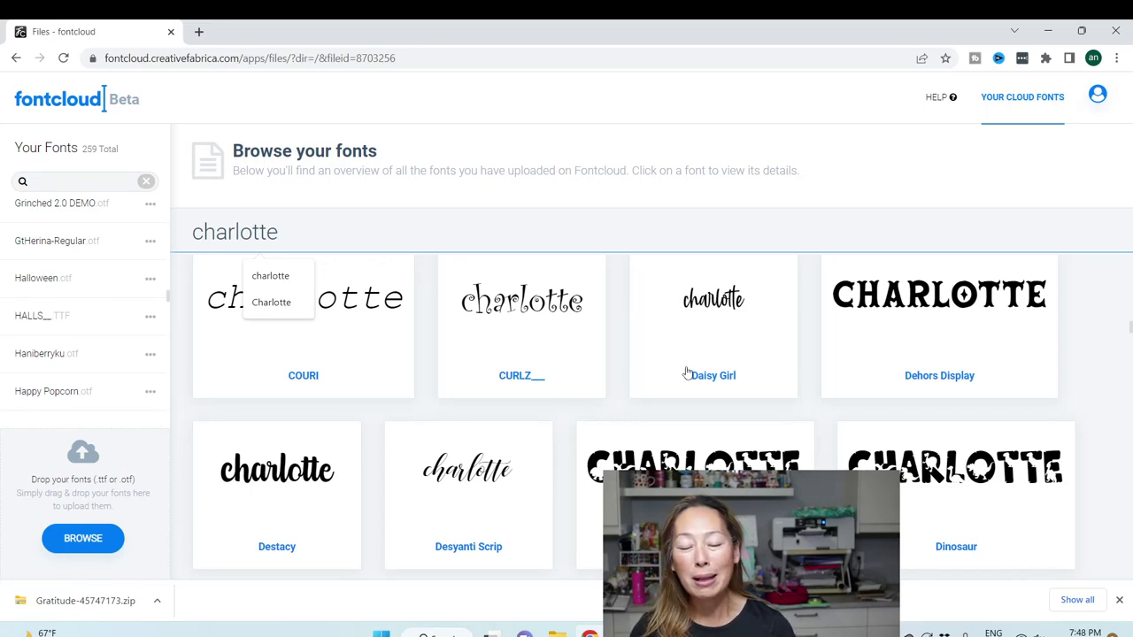
scroll(686, 372, "down", 2)
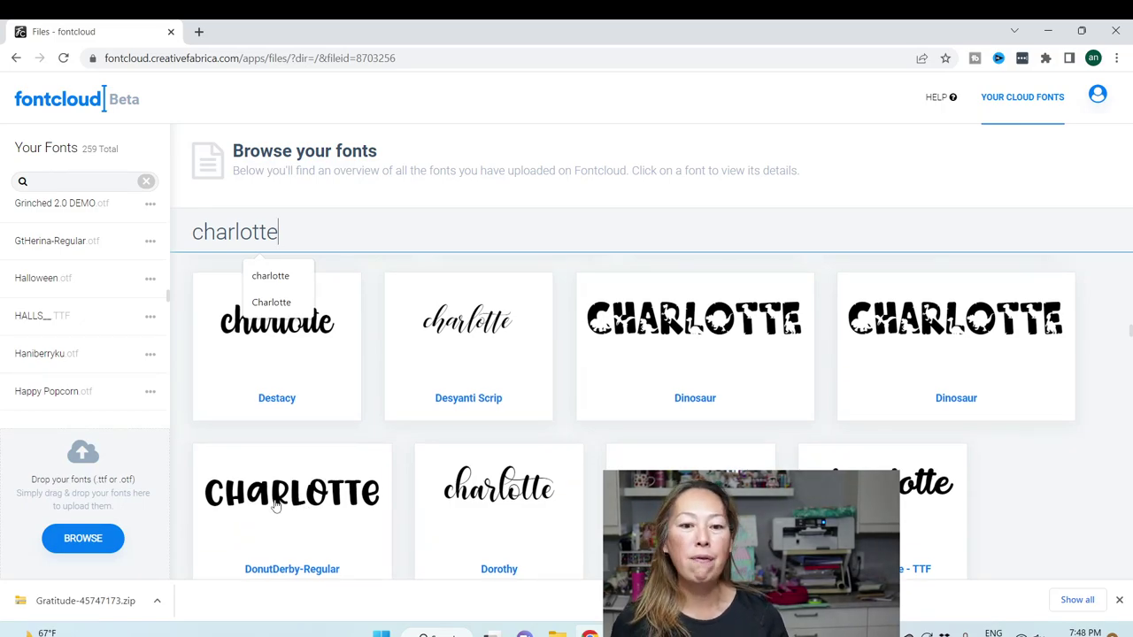
scroll(285, 502, "down", 2)
scroll(285, 502, "down", 5)
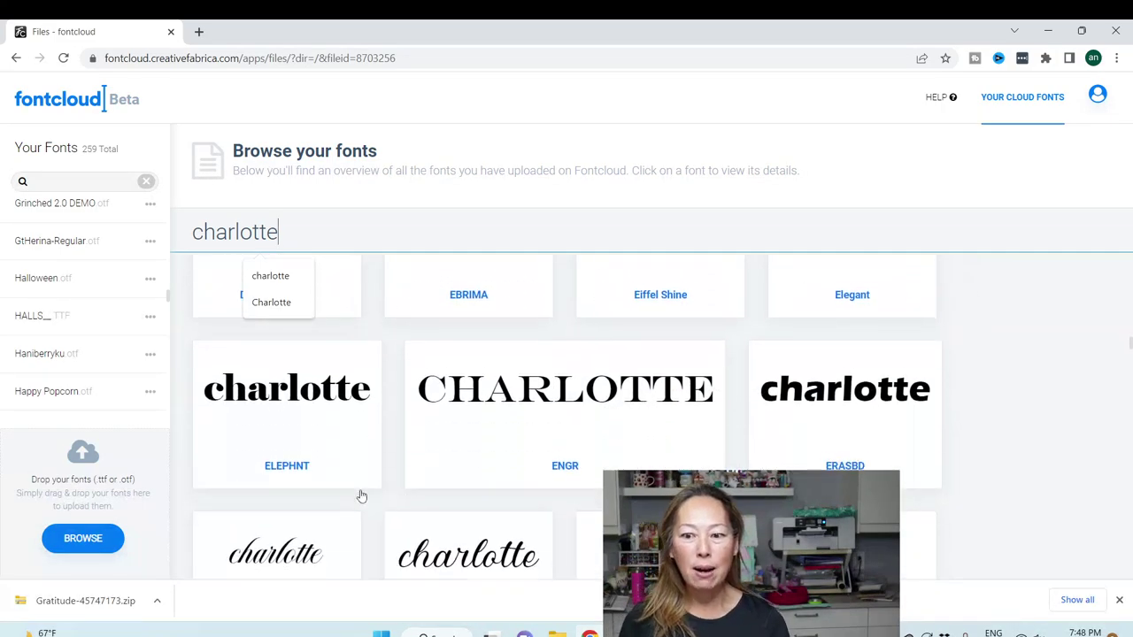
scroll(361, 496, "down", 6)
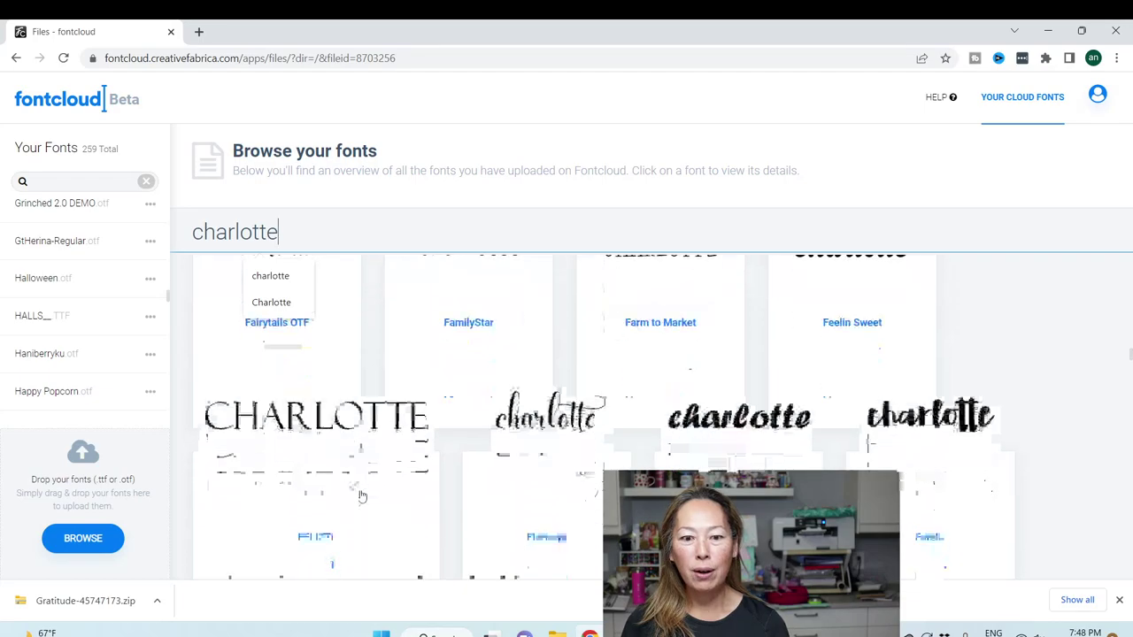
scroll(361, 495, "down", 4)
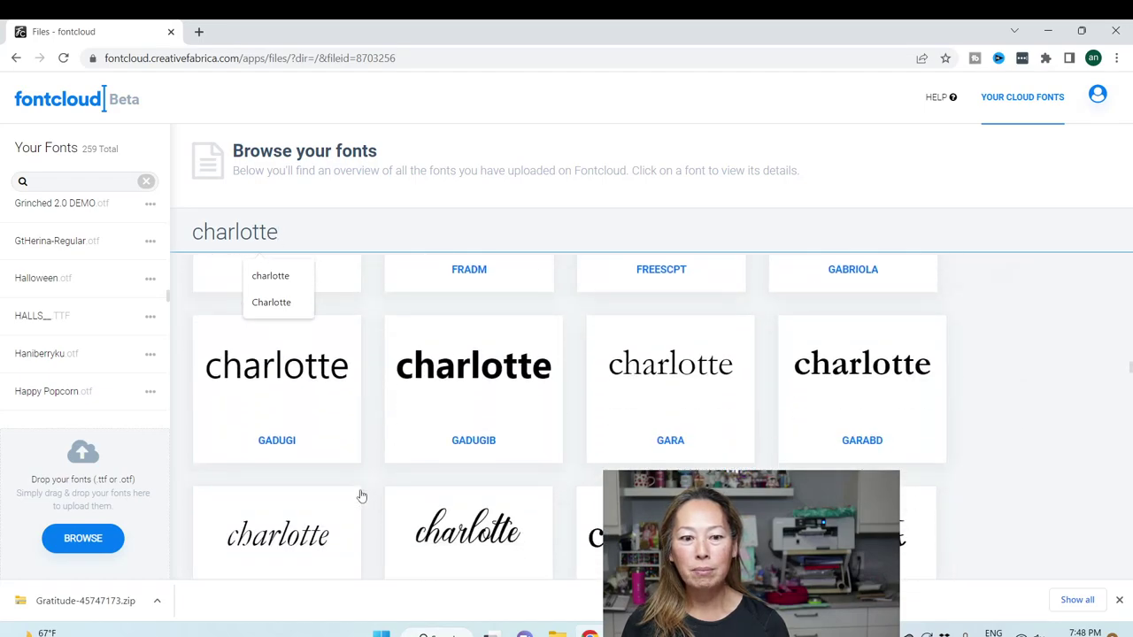
scroll(361, 496, "down", 2)
scroll(361, 496, "down", 3)
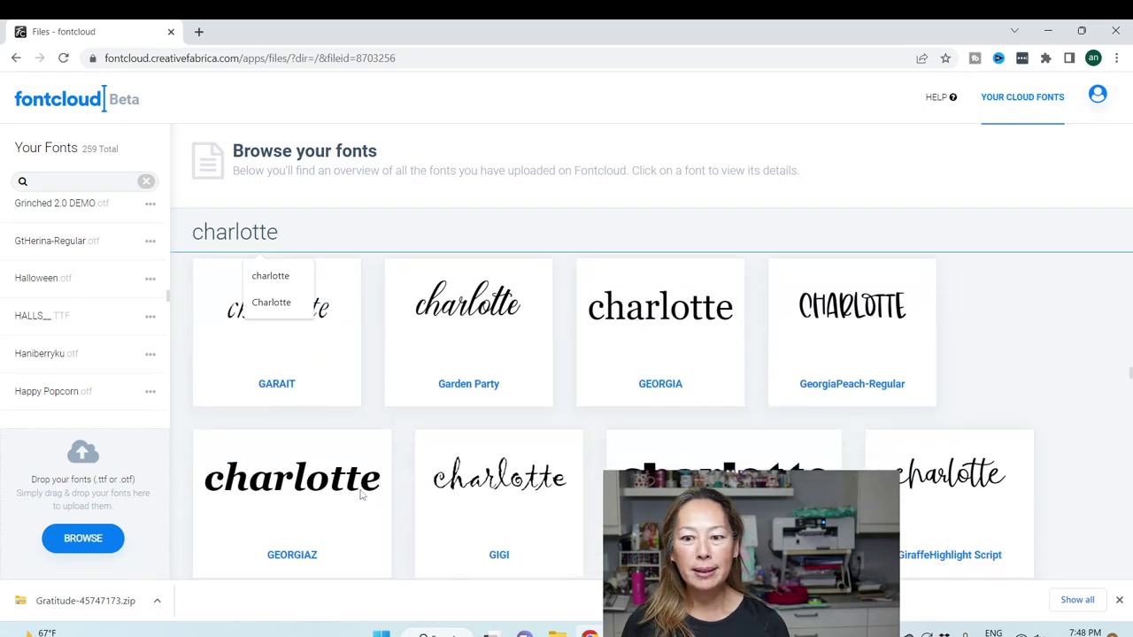
scroll(361, 496, "down", 1)
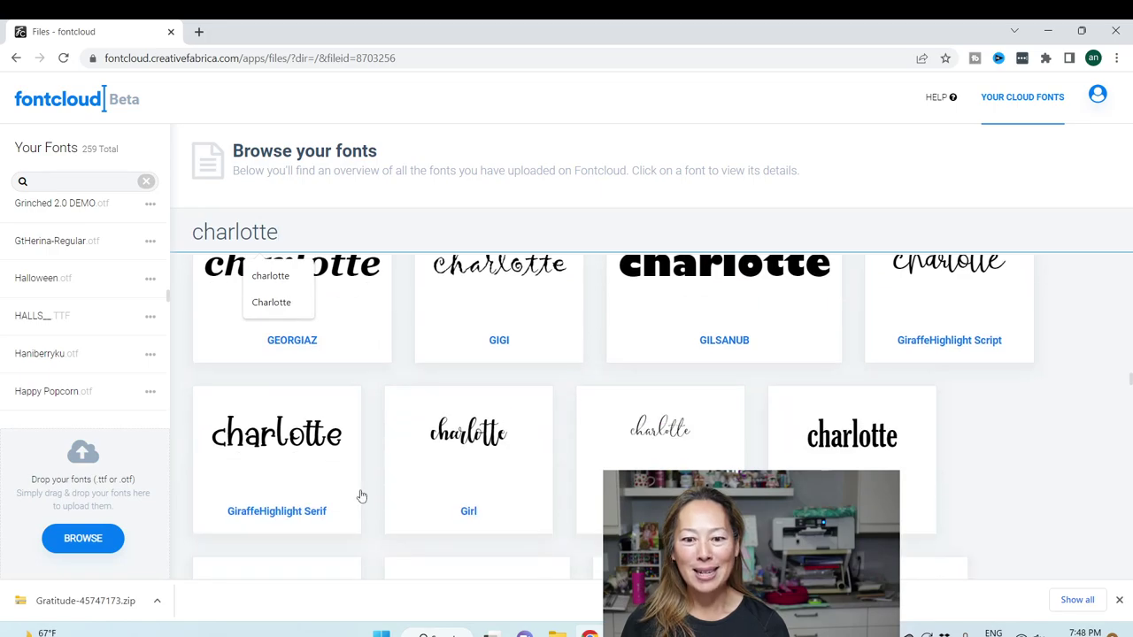
scroll(361, 496, "down", 4)
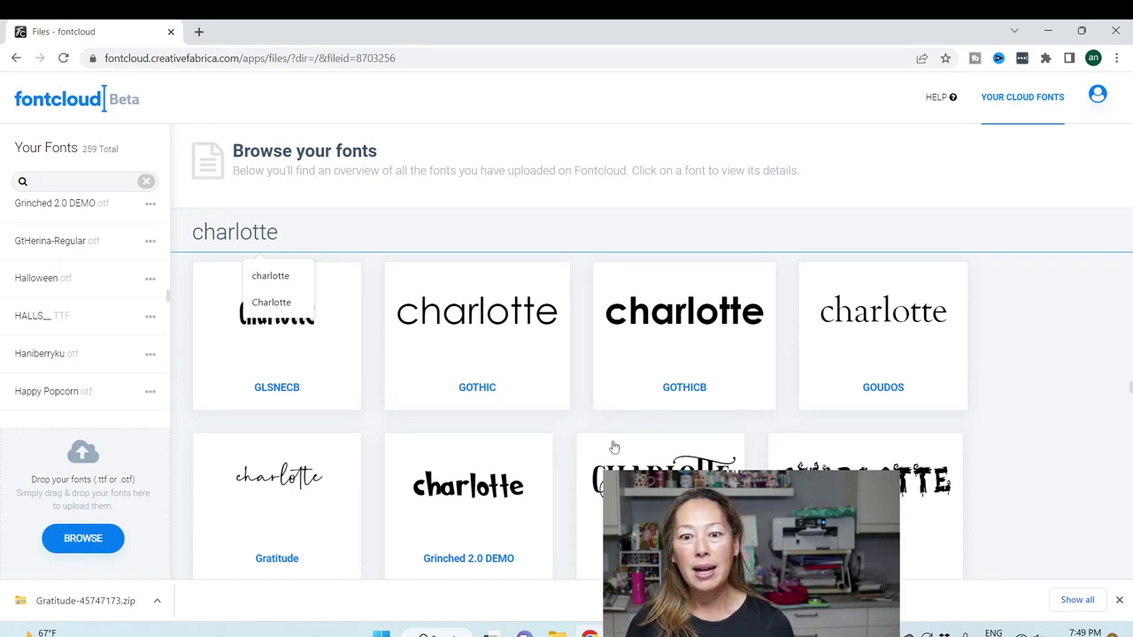
left_click(302, 486)
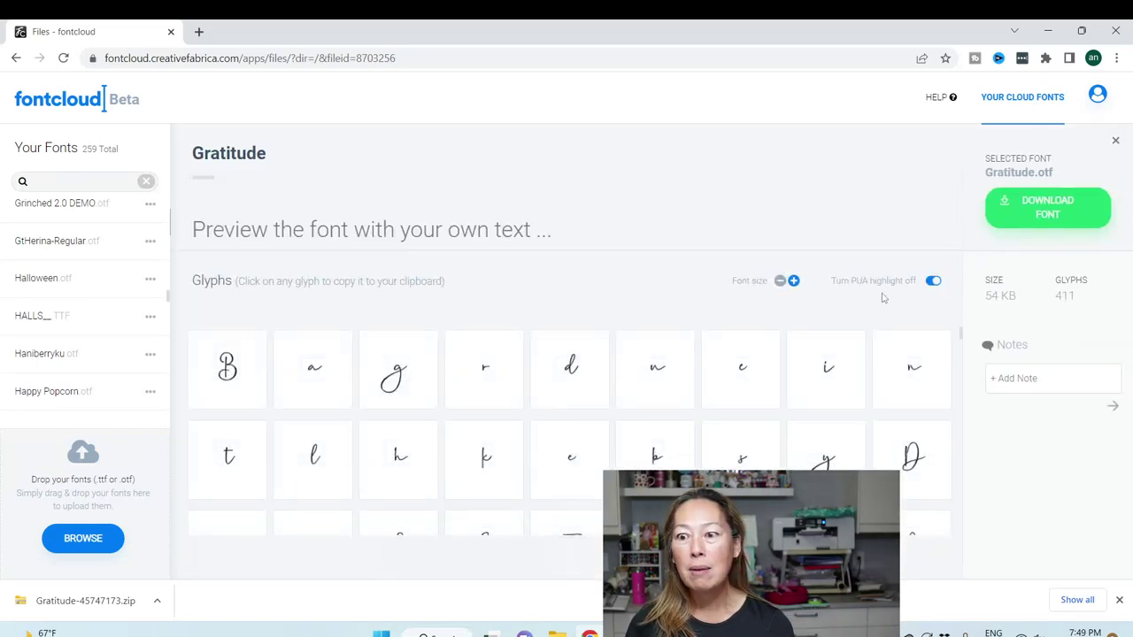
Step: Switch to Cricut Design Space, save the wallet personalization project and close the program
left_click(1076, 212)
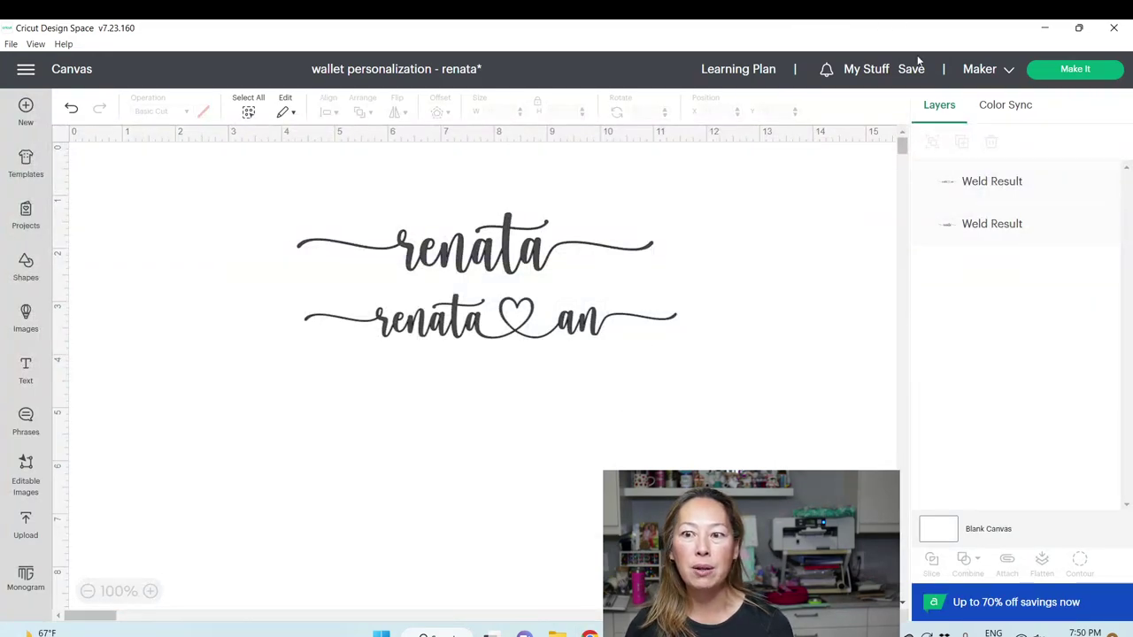
left_click(918, 71)
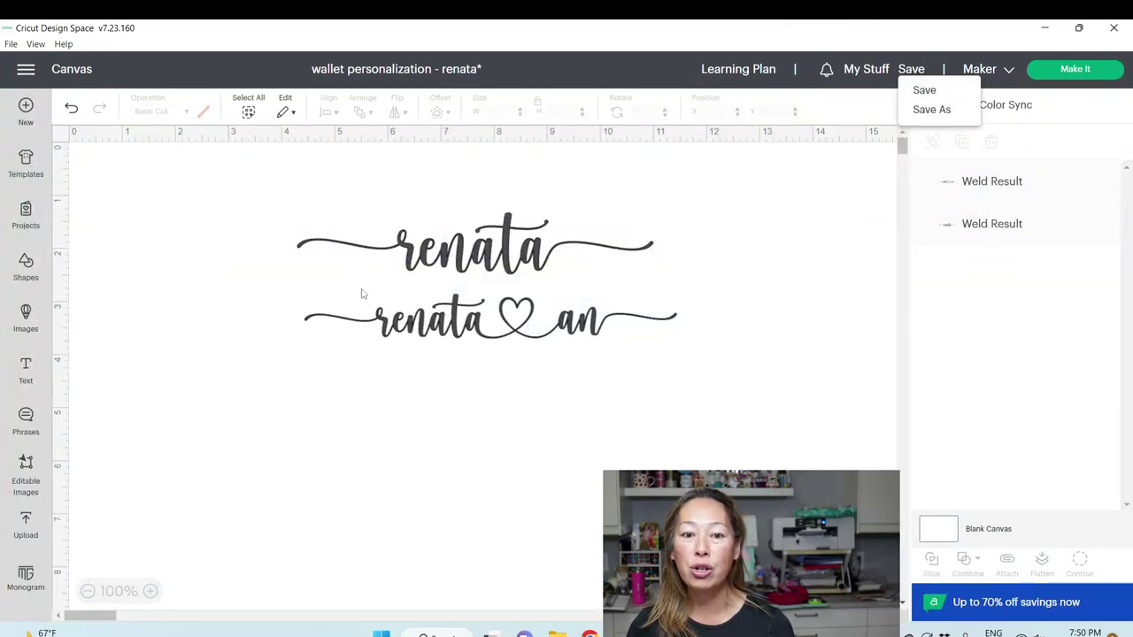
left_click(924, 90)
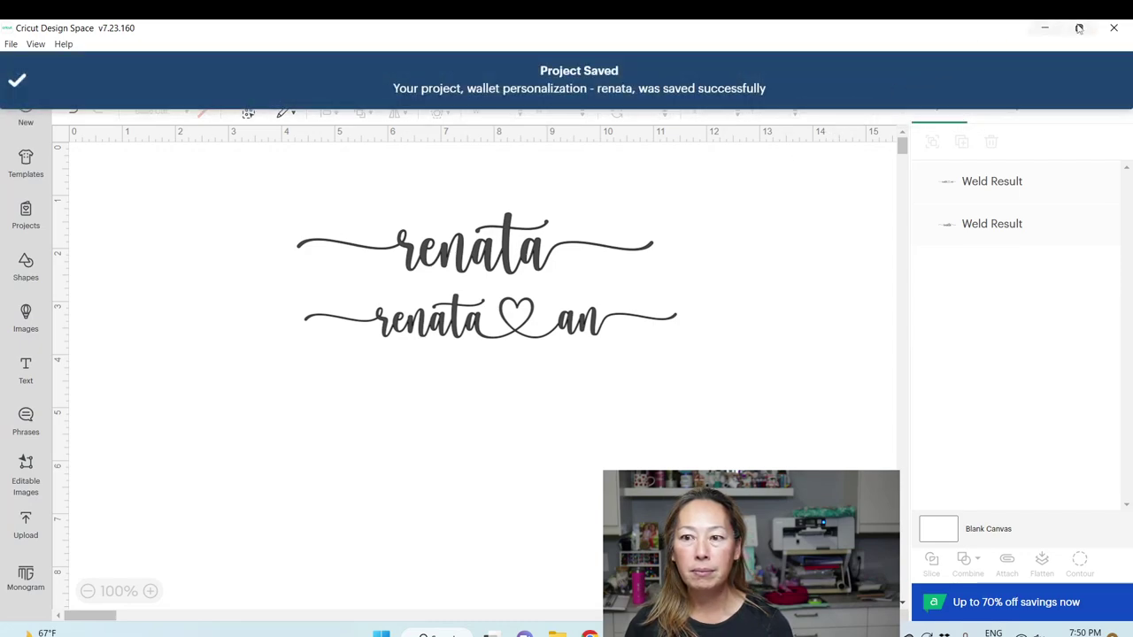
left_click(1114, 28)
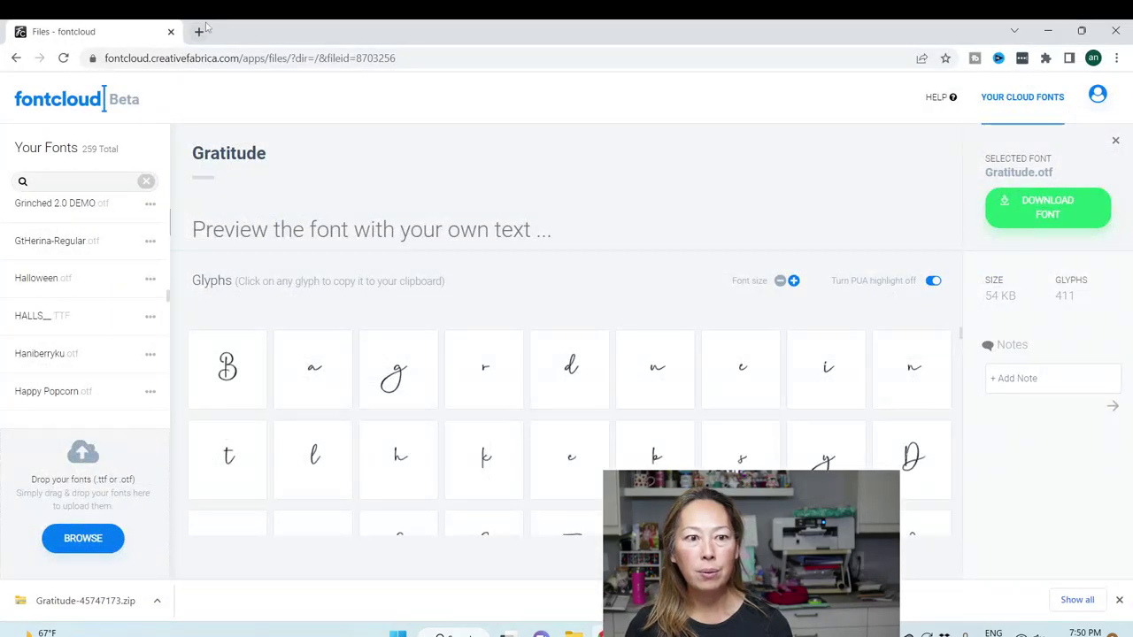
Step: Open design.cricut.com in a new browser tab and launch Cricut Design Space for Windows from it
left_click(199, 31)
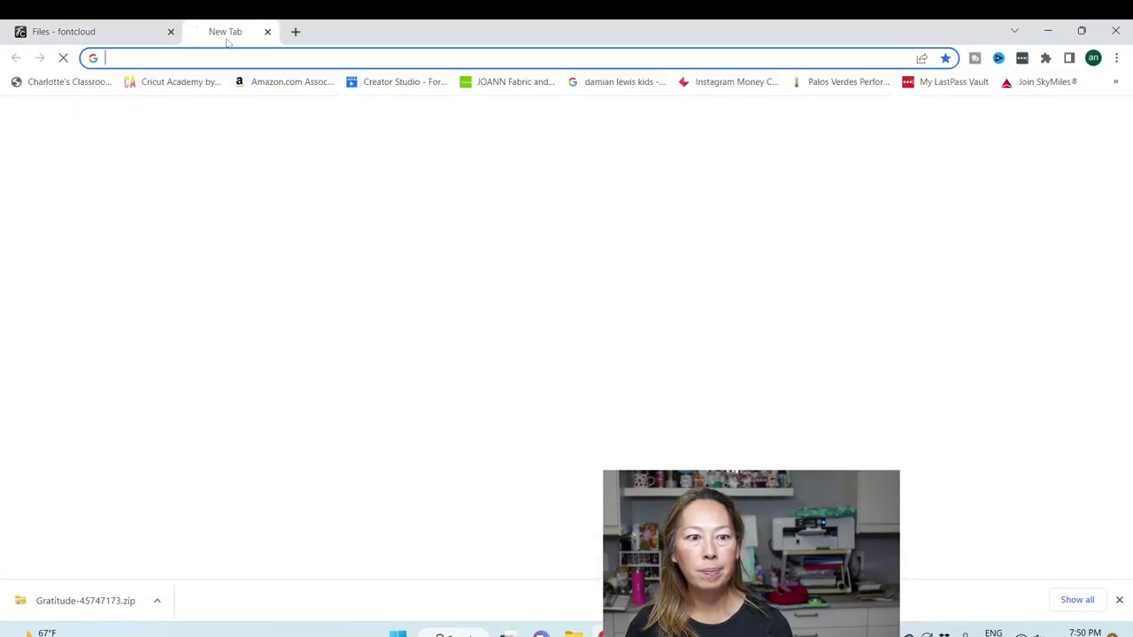
type("des")
key("Return")
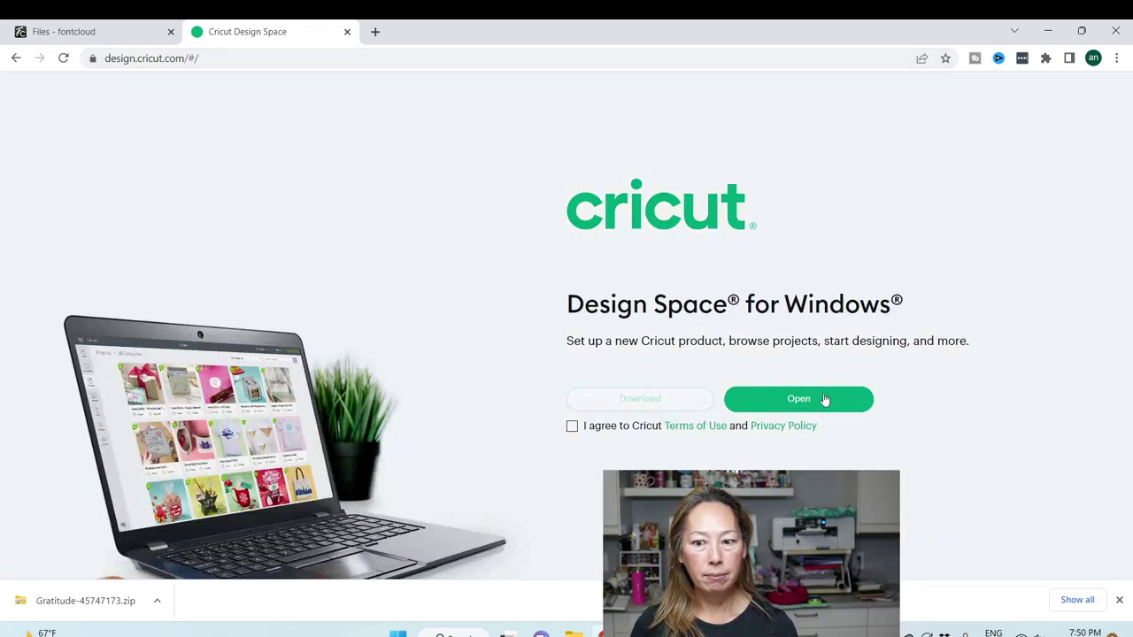
left_click(822, 398)
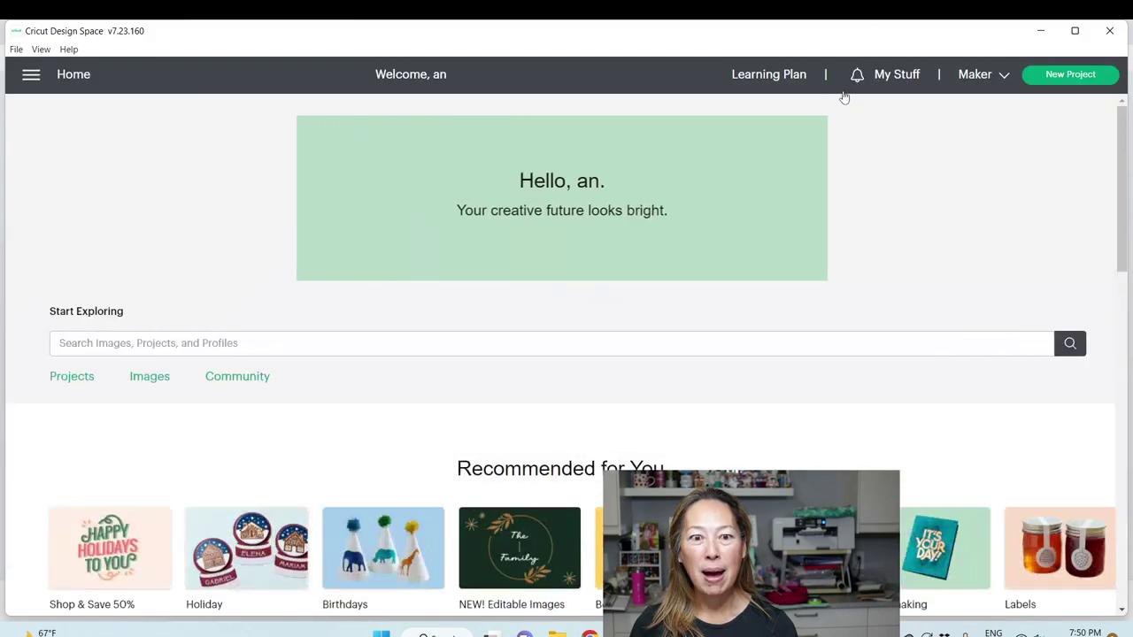
Step: Open the saved wallet personalization project from the user's own projects on the canvas
left_click(908, 82)
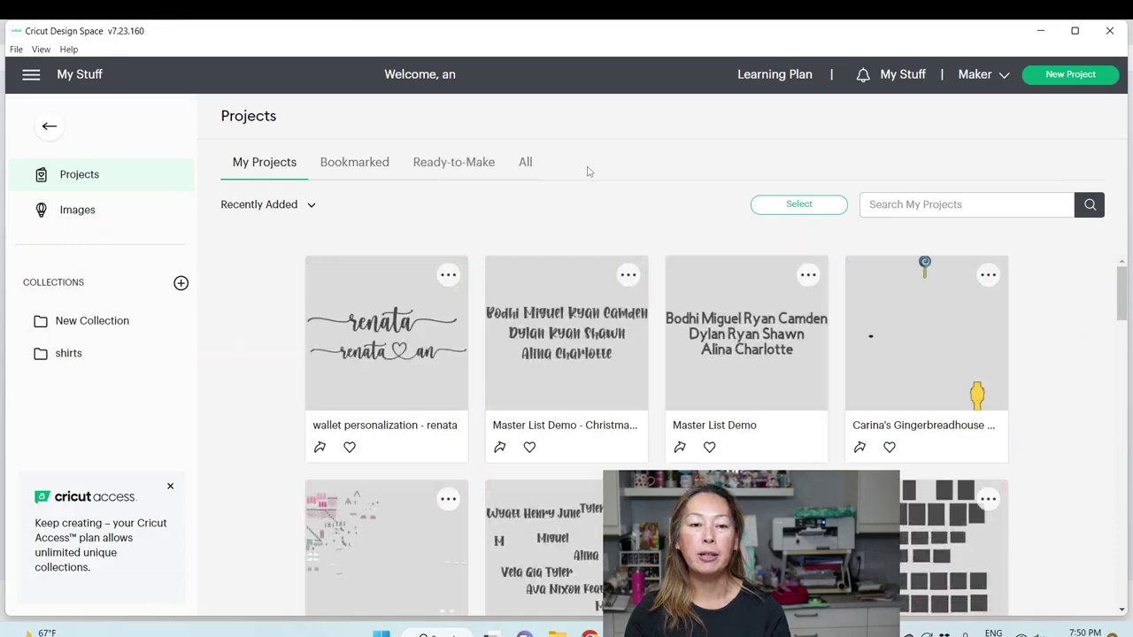
left_click(402, 349)
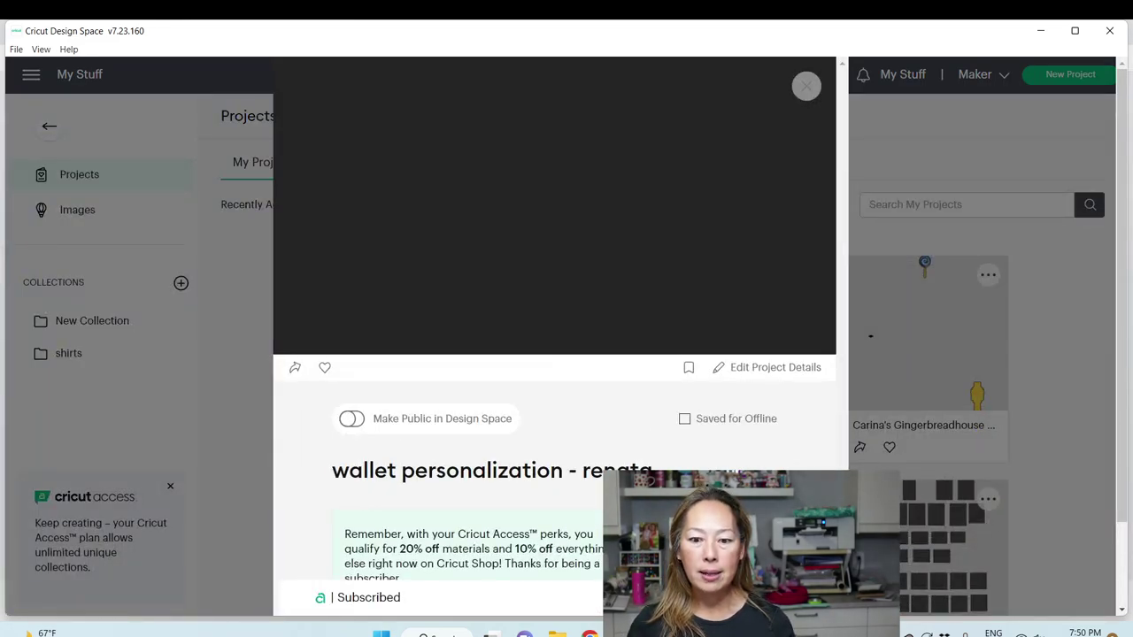
left_click(622, 220)
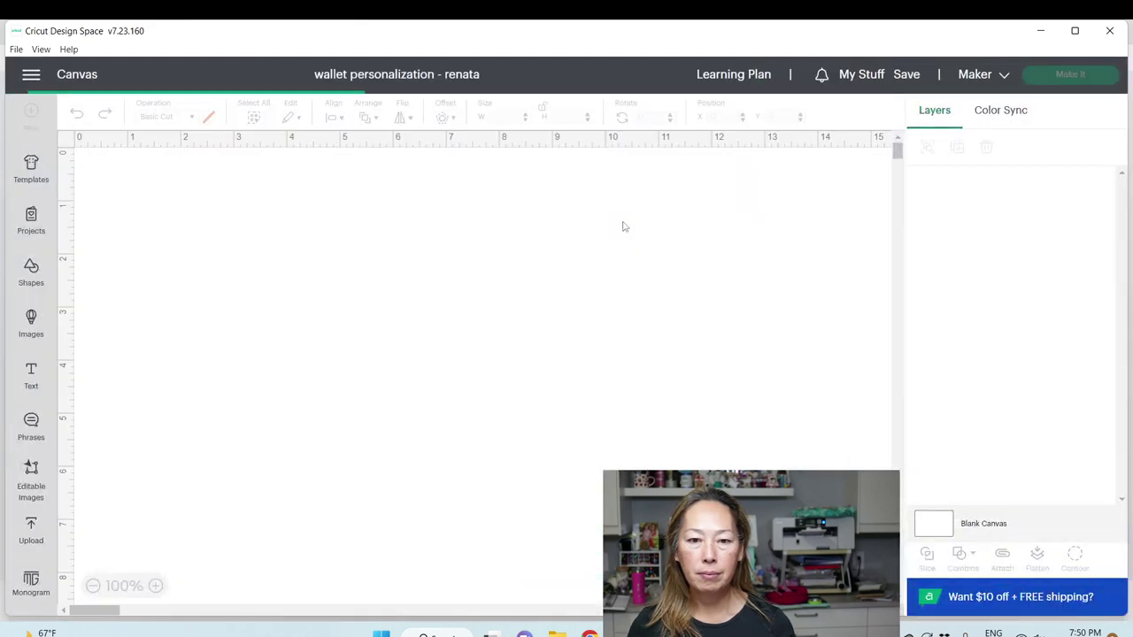
Step: Add a new text object to the canvas and search the system fonts for "g"
left_click(31, 375)
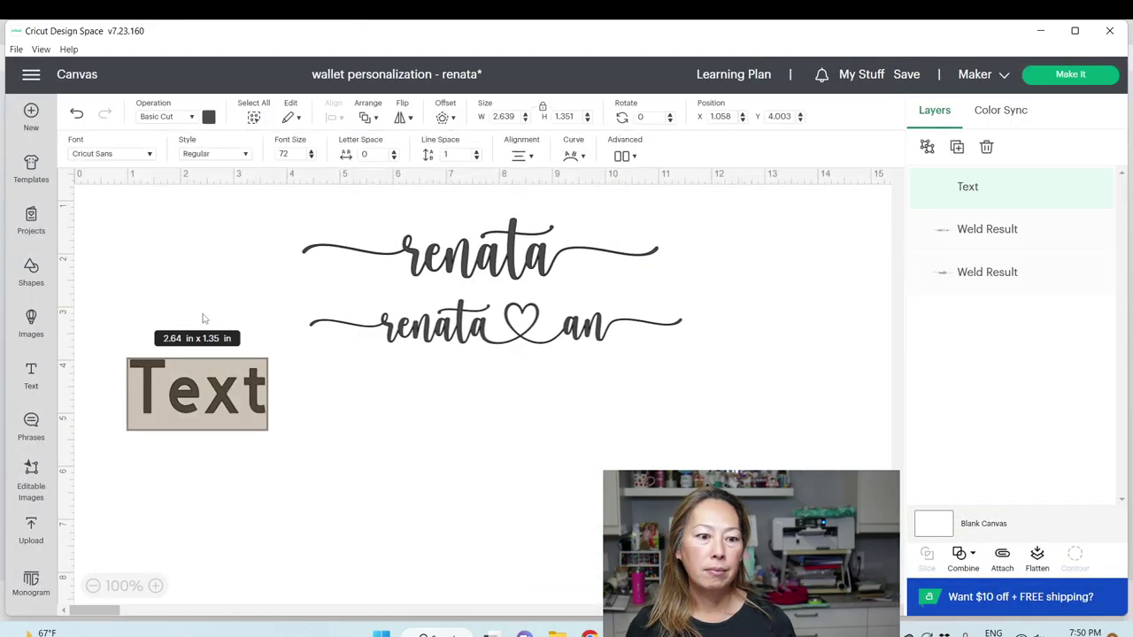
left_click(98, 159)
left_click(215, 145)
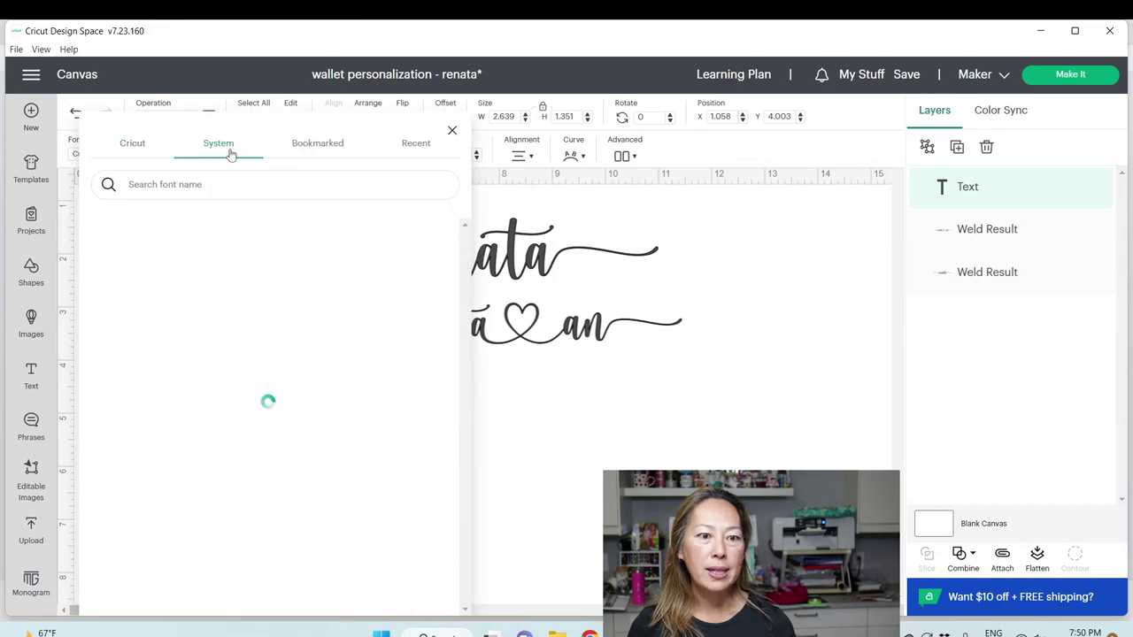
type("g")
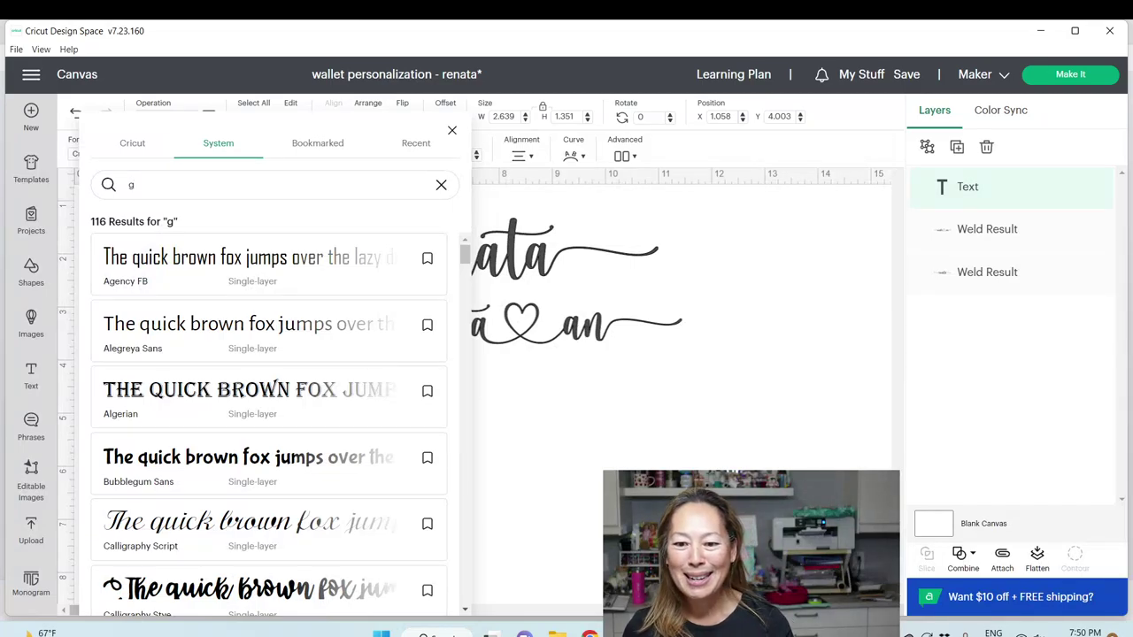
Step: Check the uploaded font's name in MainType and fontcloud, and return to Cricut Design Space
key("alt+Tab")
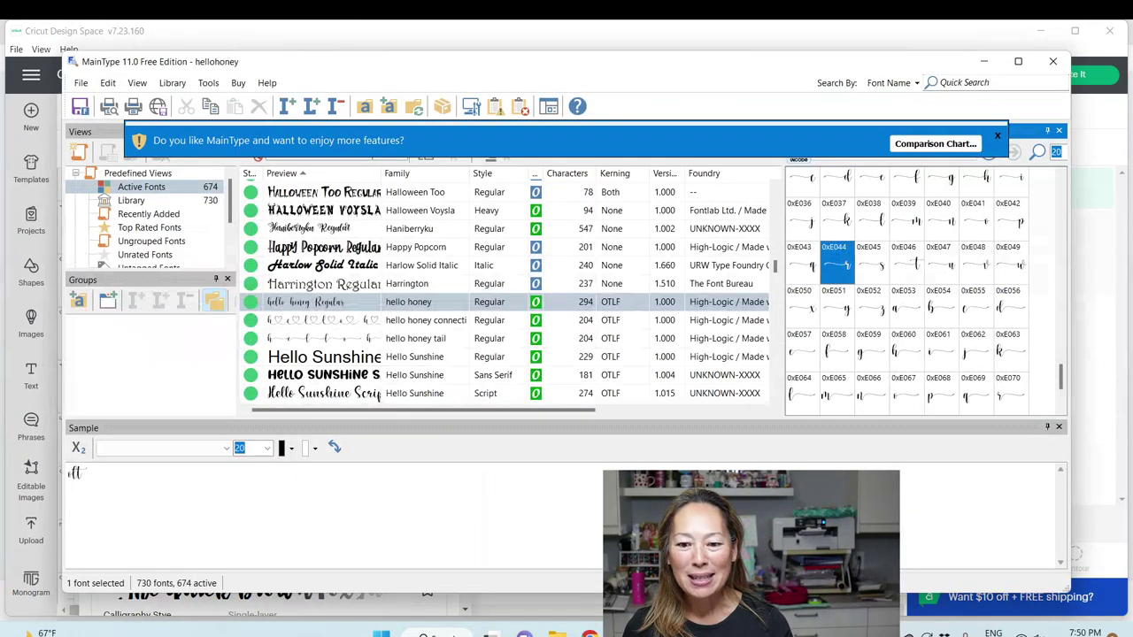
key("alt+Tab")
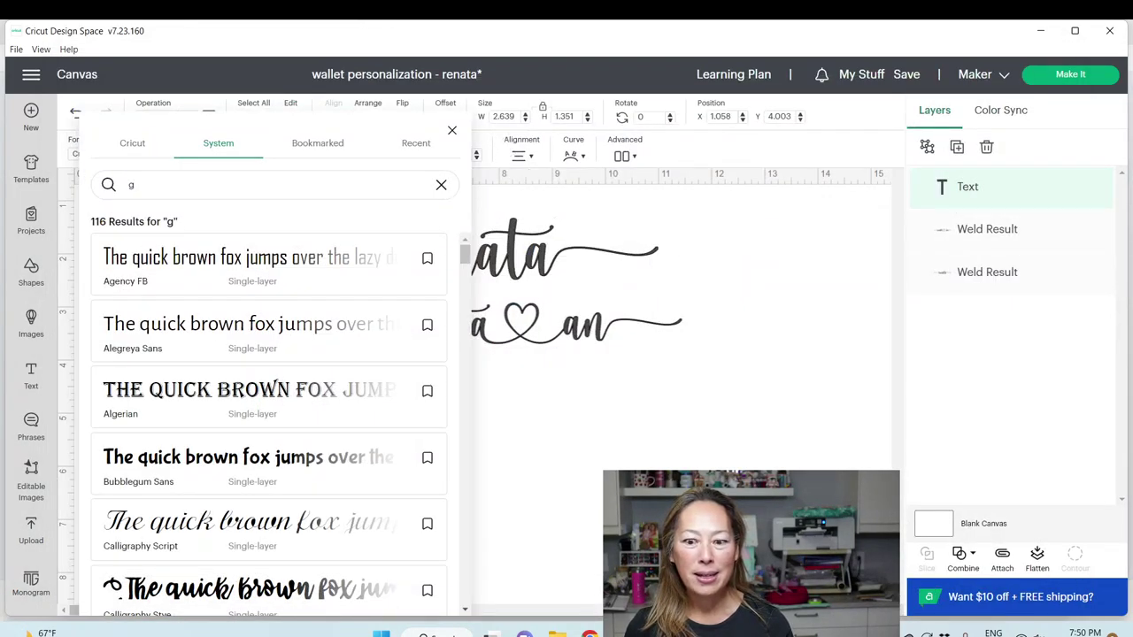
left_click(589, 633)
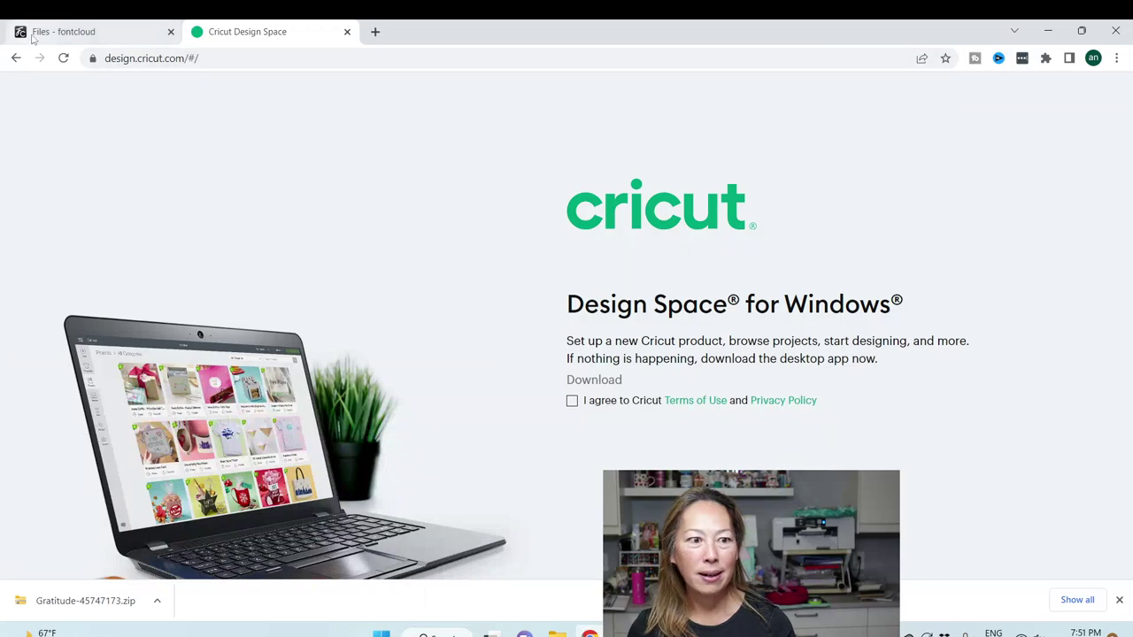
left_click(62, 32)
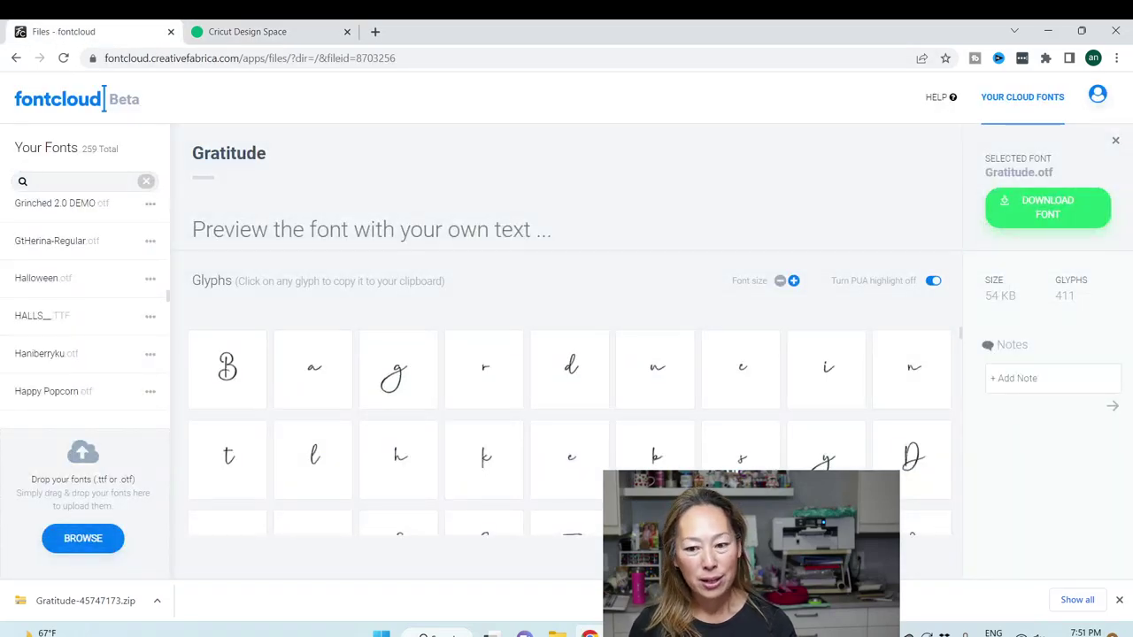
key("alt+Tab")
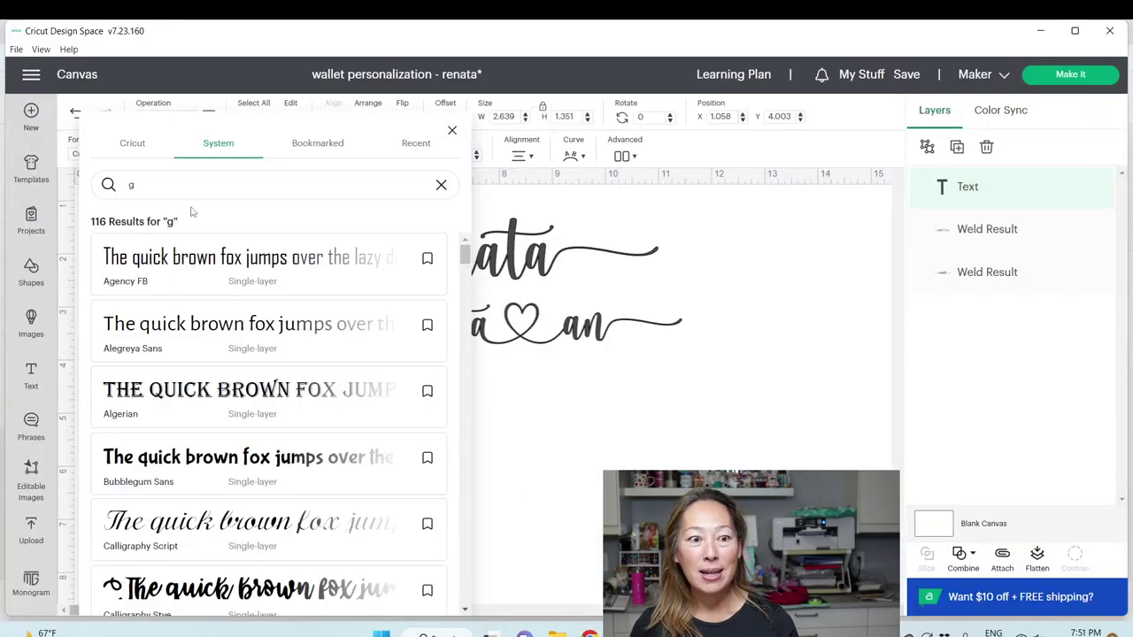
Step: Search the system fonts for "gratitu", apply the gratitude font to the text and look at the bookmarked fonts
type("titu")
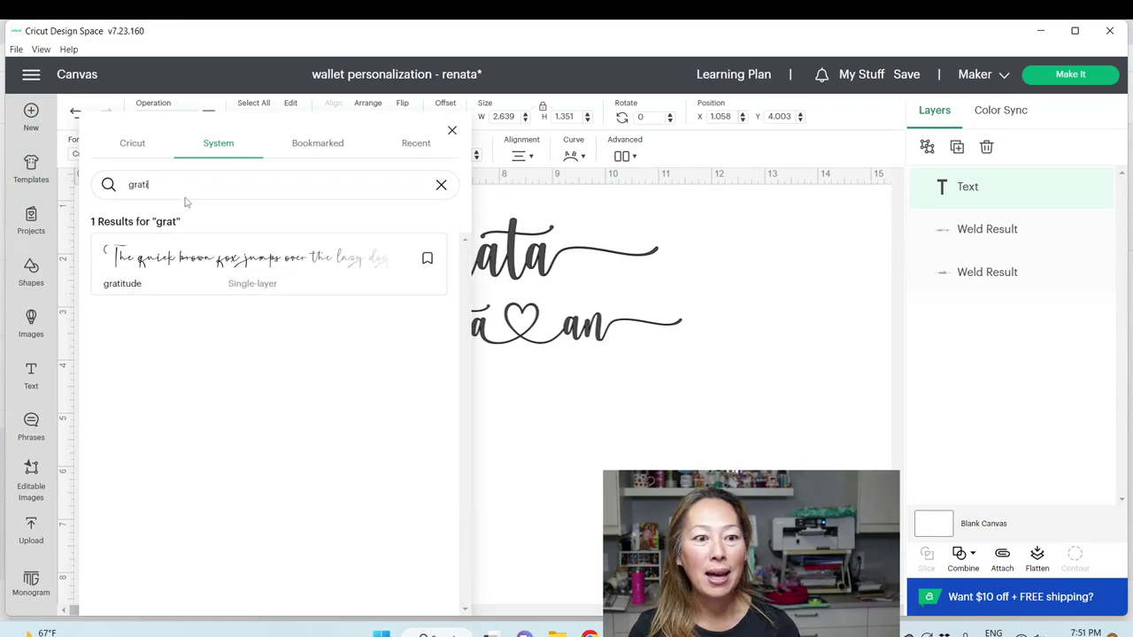
left_click(200, 270)
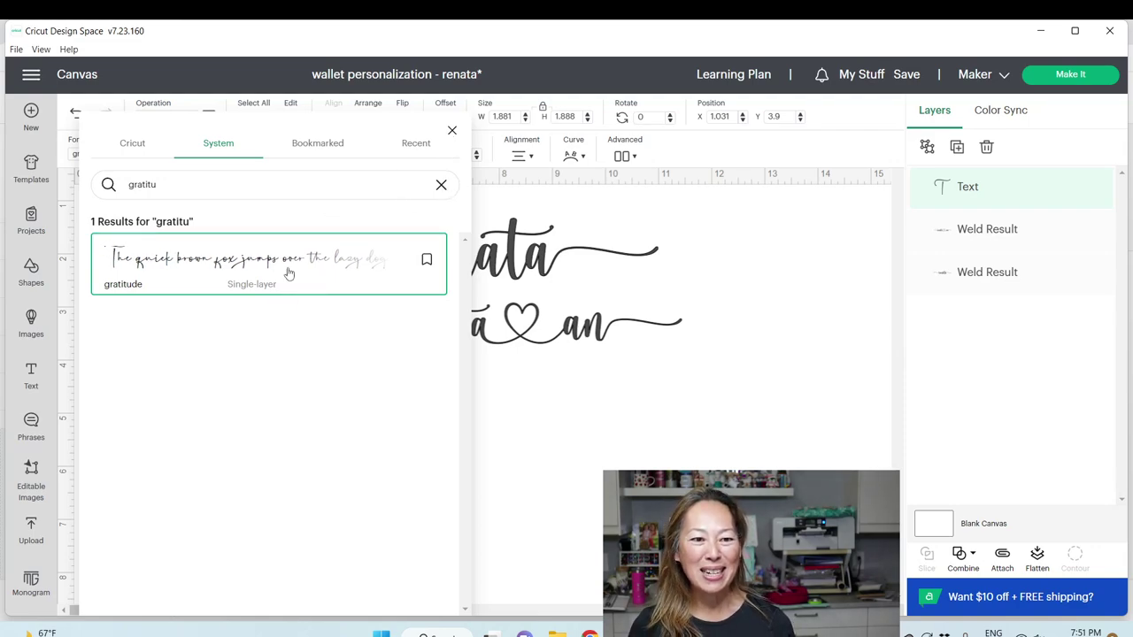
left_click(331, 148)
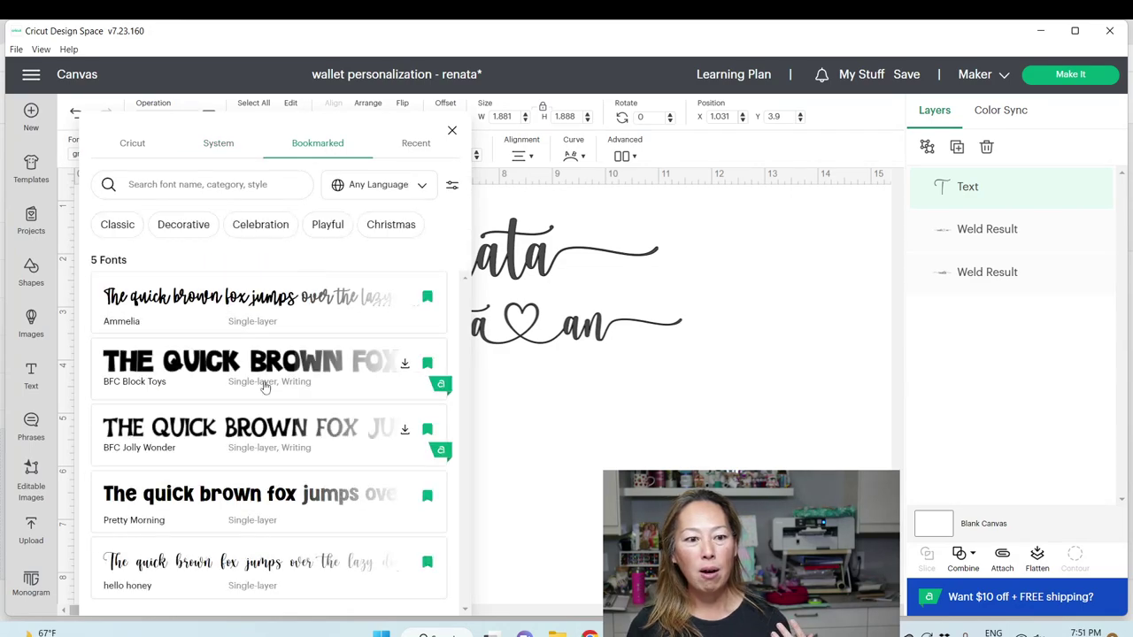
left_click(452, 133)
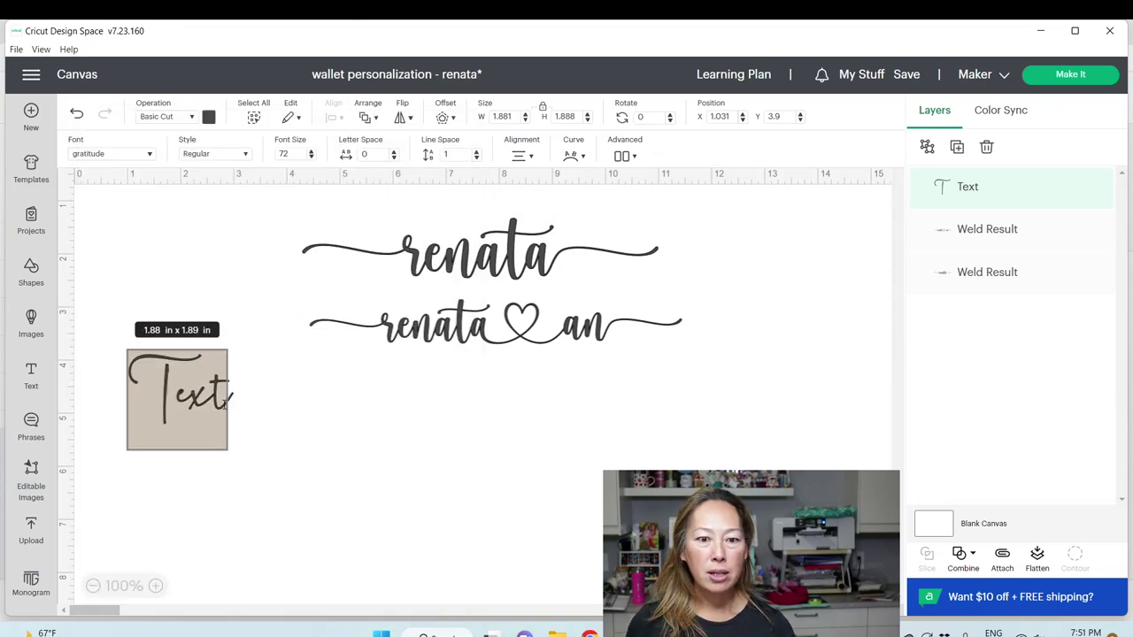
Step: Replace the placeholder text with the recipient's first name, starting with a capital letter, and deselect it
type("Renata")
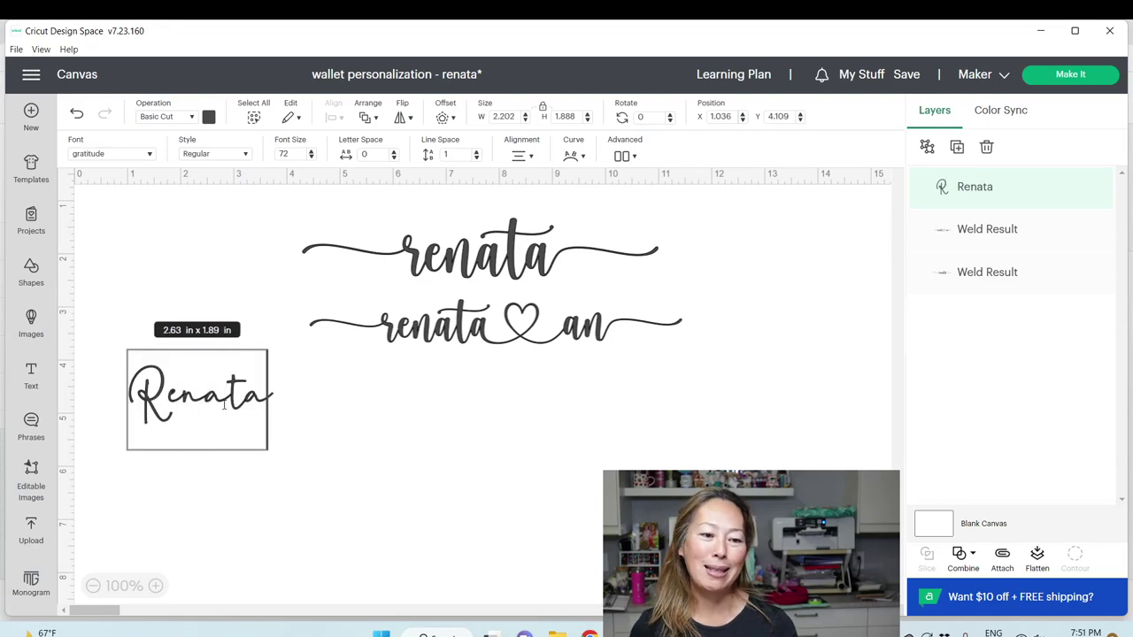
left_click(316, 492)
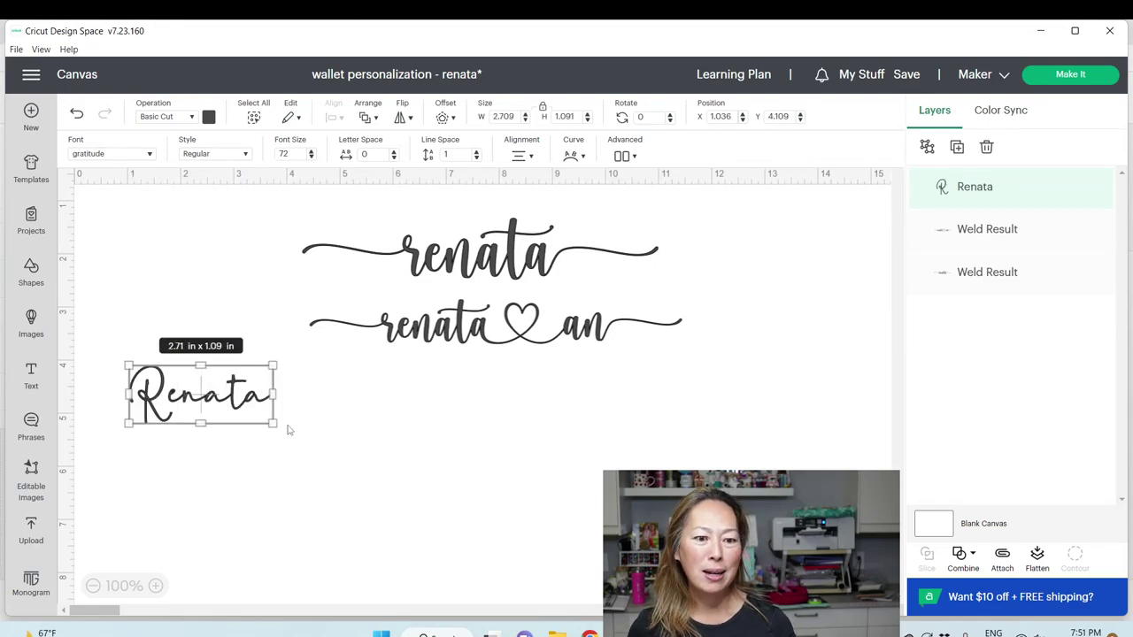
left_click(350, 500)
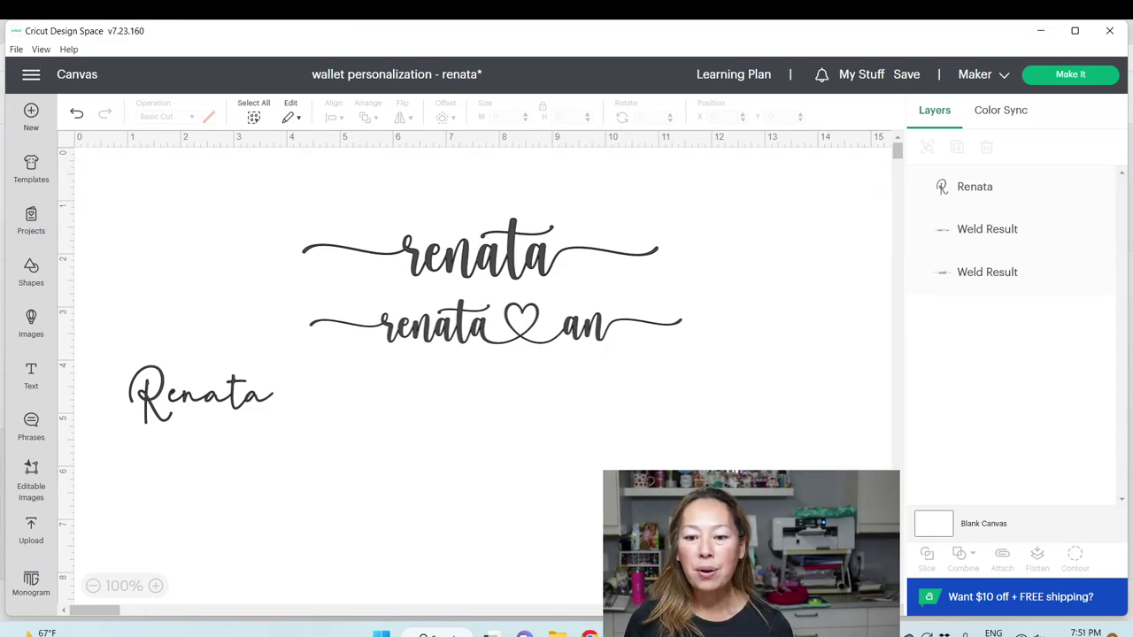
Step: Switch to MainType and select the gratitude font in the active fonts to show its characters
key("alt+Tab")
scroll(494, 347, "down", 3)
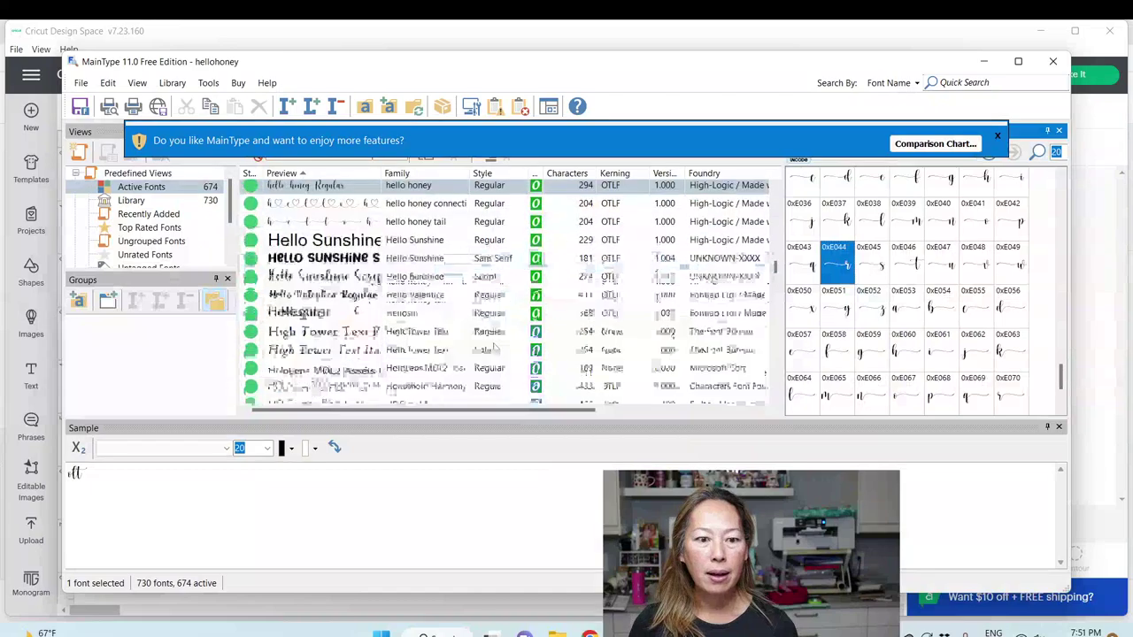
scroll(494, 348, "down", 7)
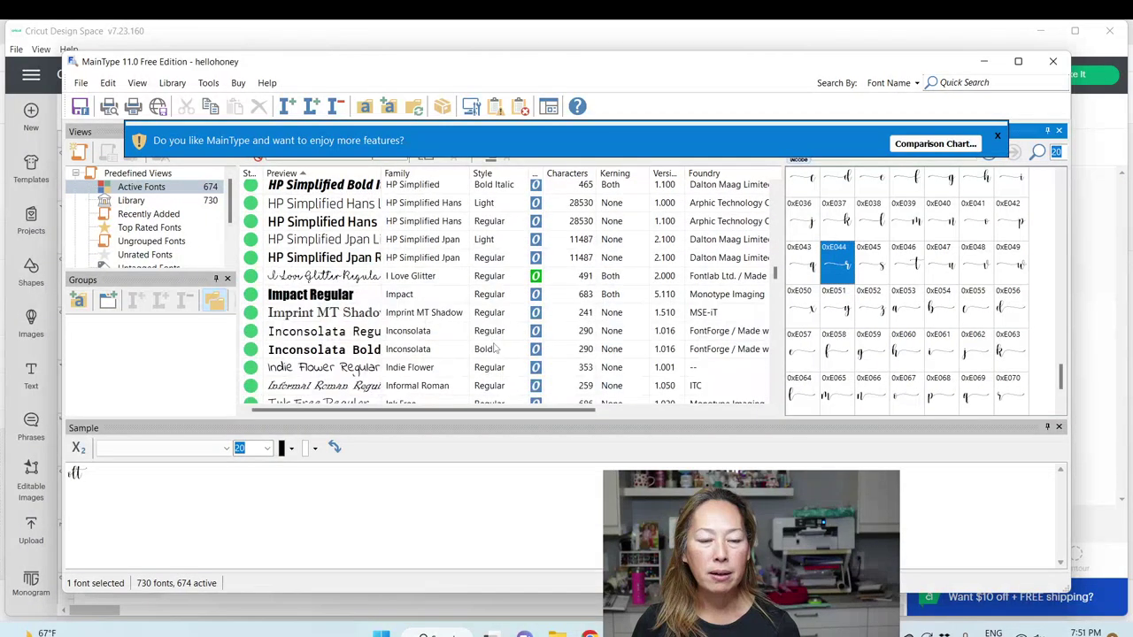
scroll(496, 348, "up", 5)
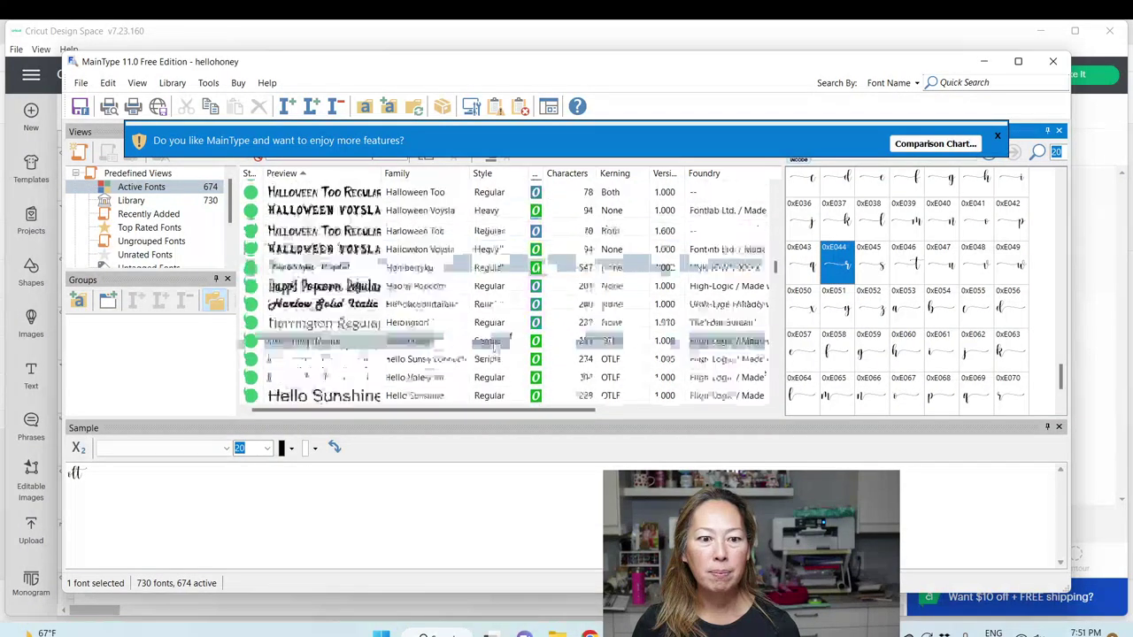
scroll(496, 348, "up", 1)
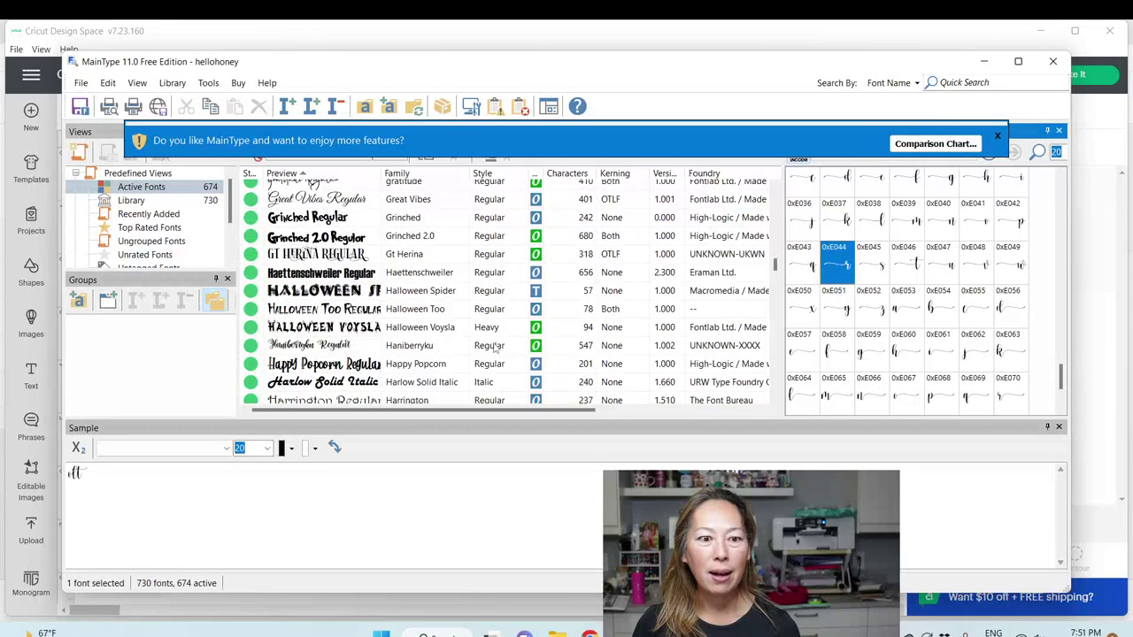
scroll(496, 348, "up", 1)
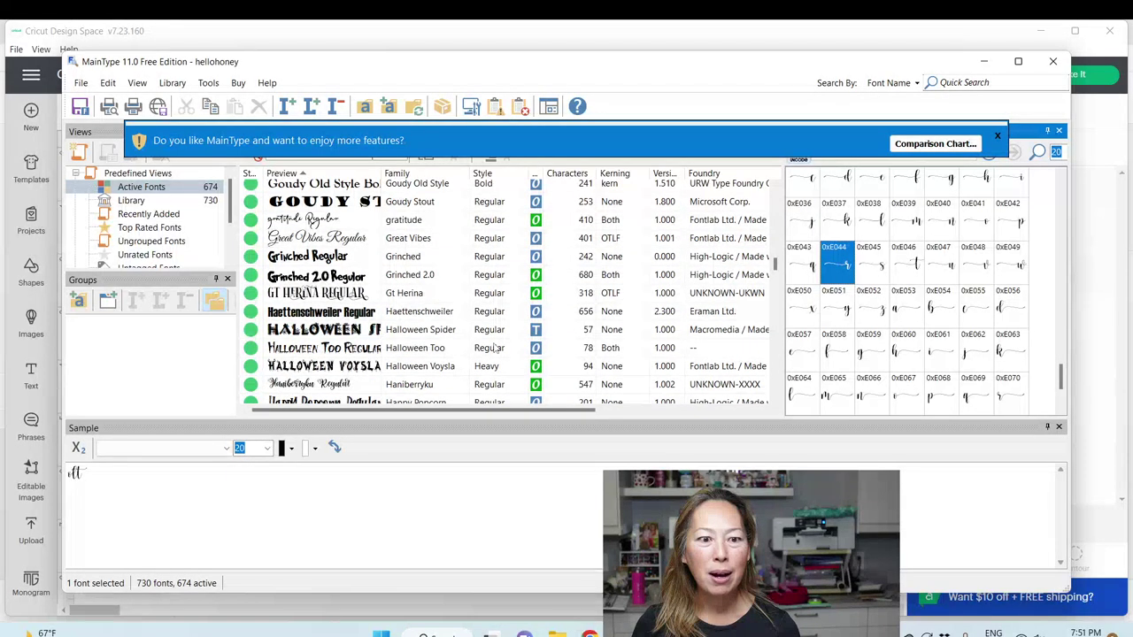
left_click(325, 220)
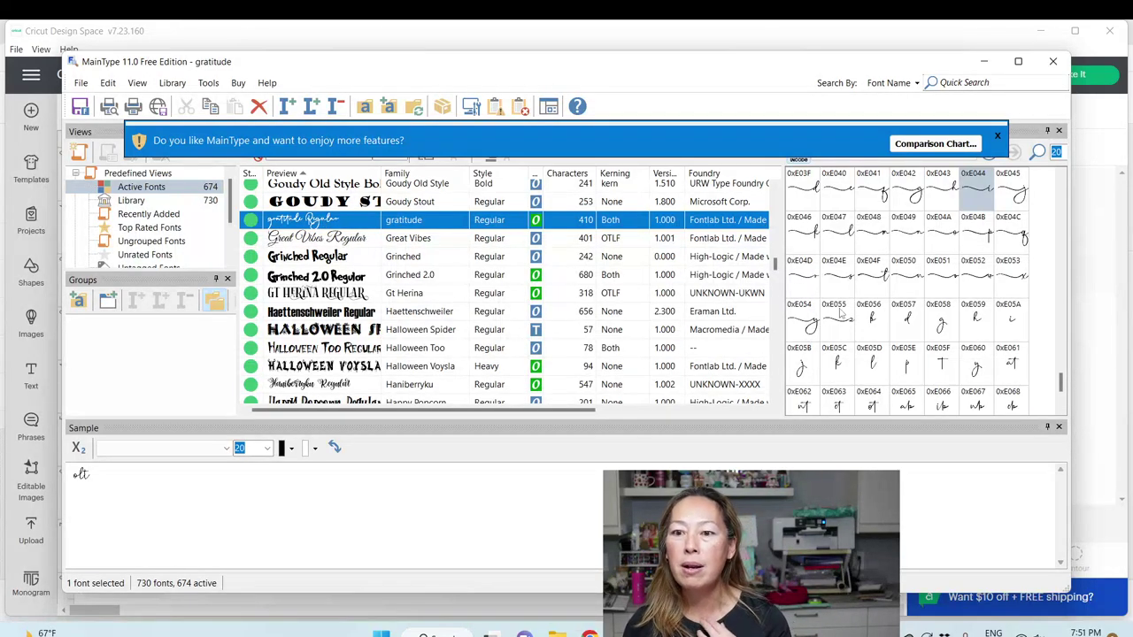
Step: Copy the looped-tail t character 0xE02D from the gratitude character map
scroll(877, 271, "up", 1)
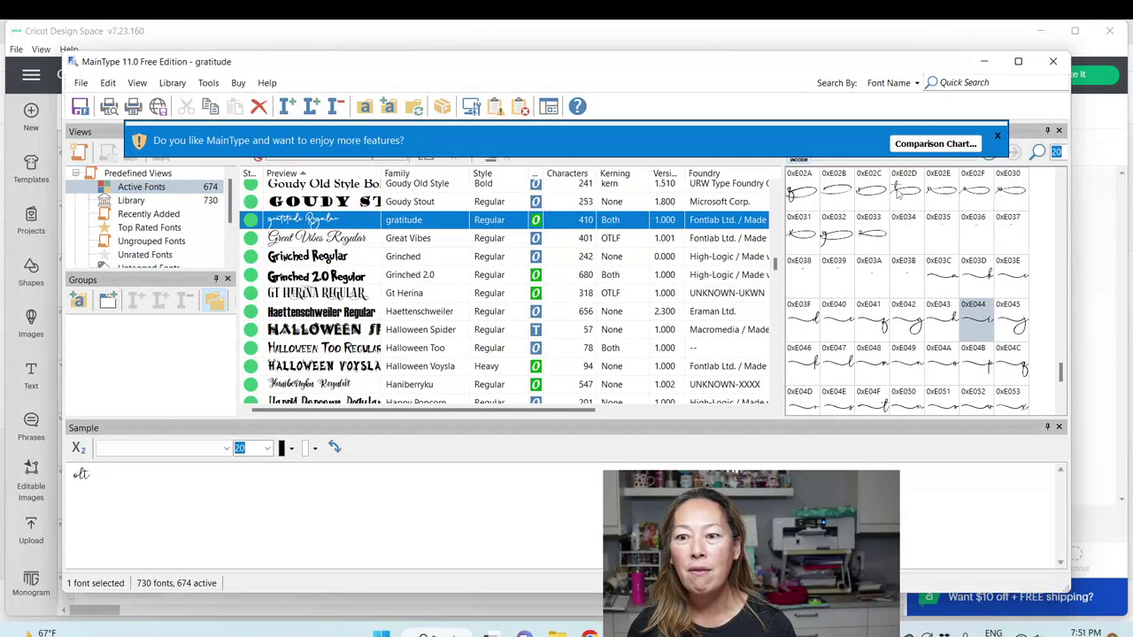
left_click(899, 197)
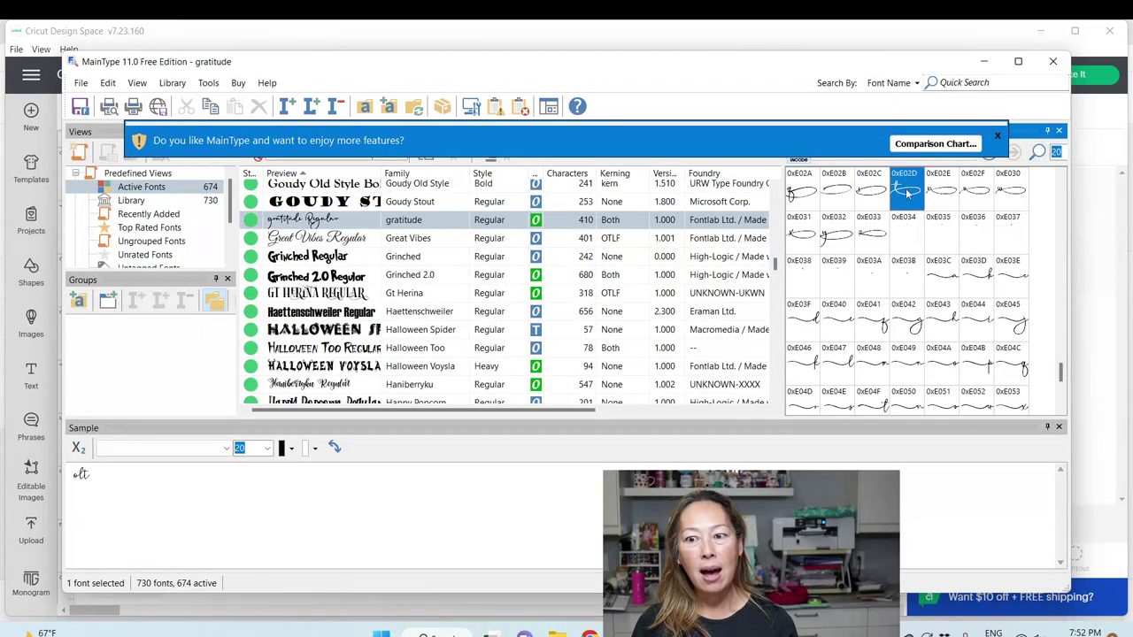
mouse_move(907, 203)
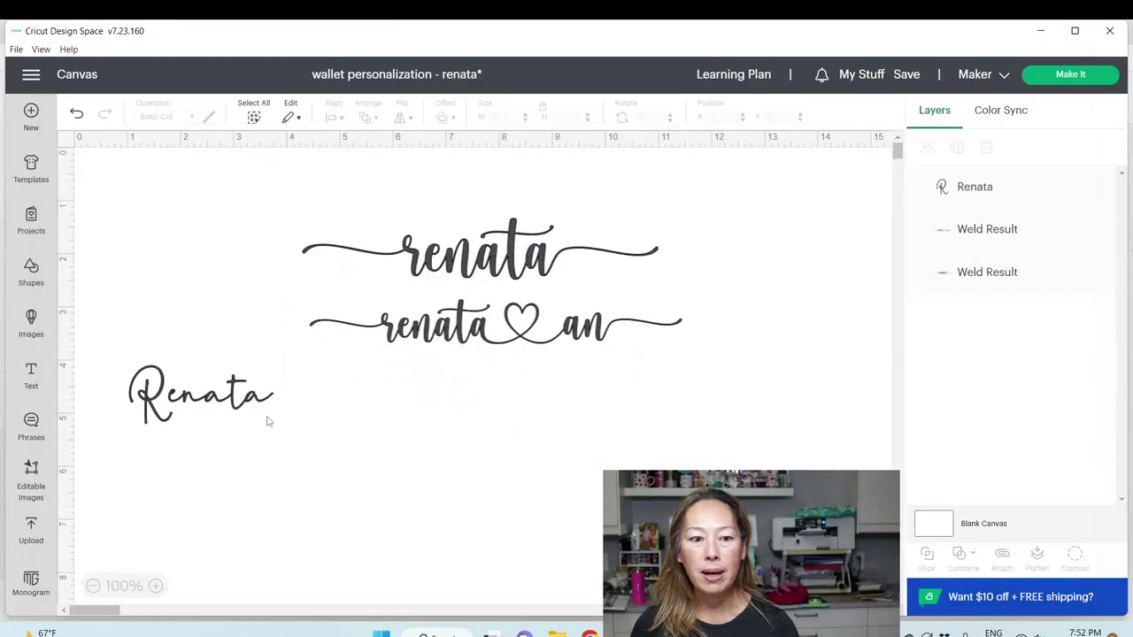
Step: In Cricut Design Space, add another text object below the heart design and replace its placeholder with the copied tail t character
left_click(234, 394)
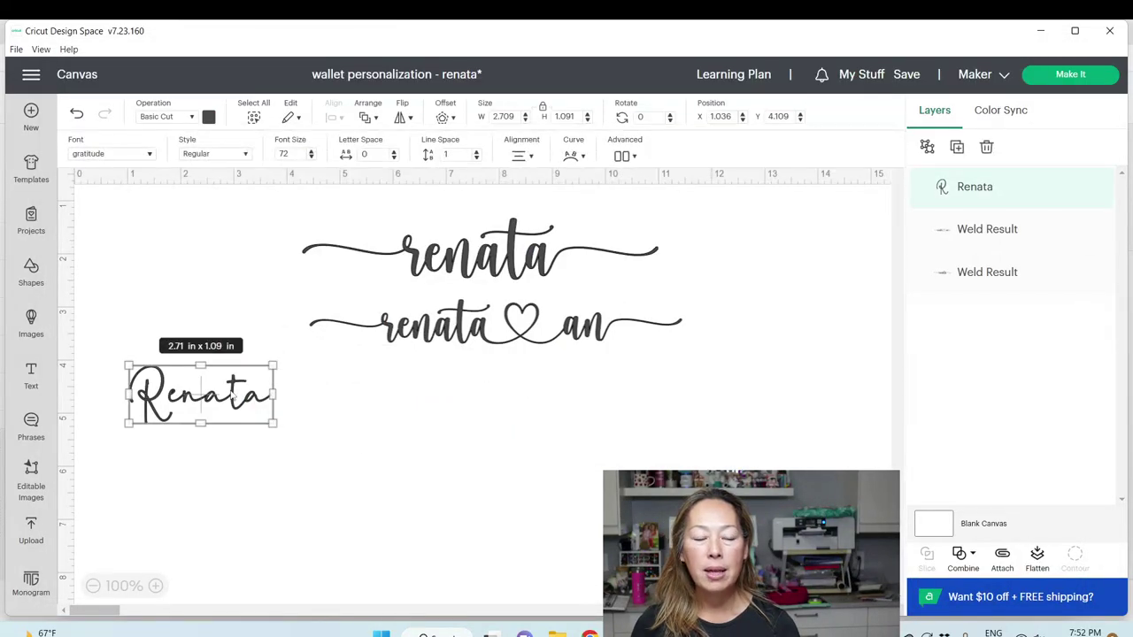
left_click(32, 372)
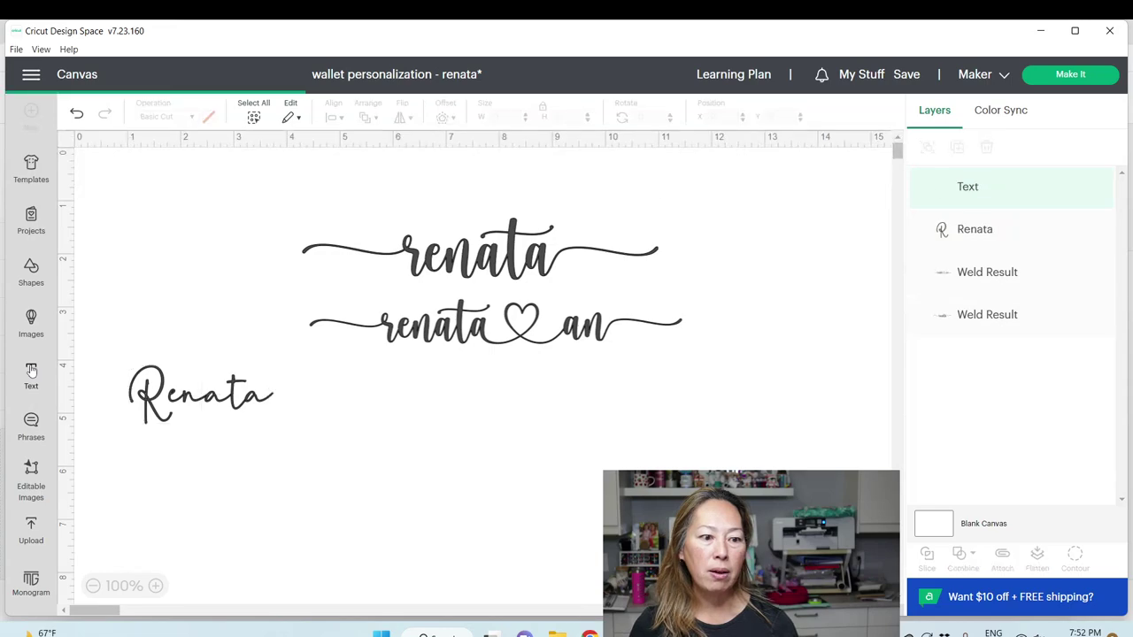
left_click(350, 451)
left_click_drag(220, 431, 446, 451)
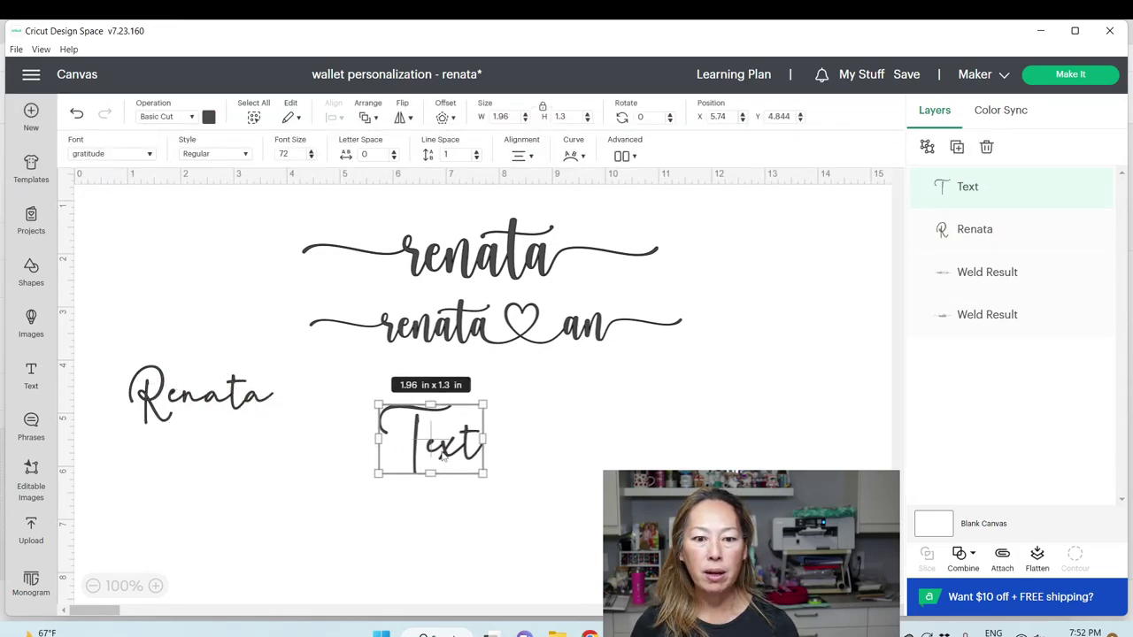
double_click(446, 451)
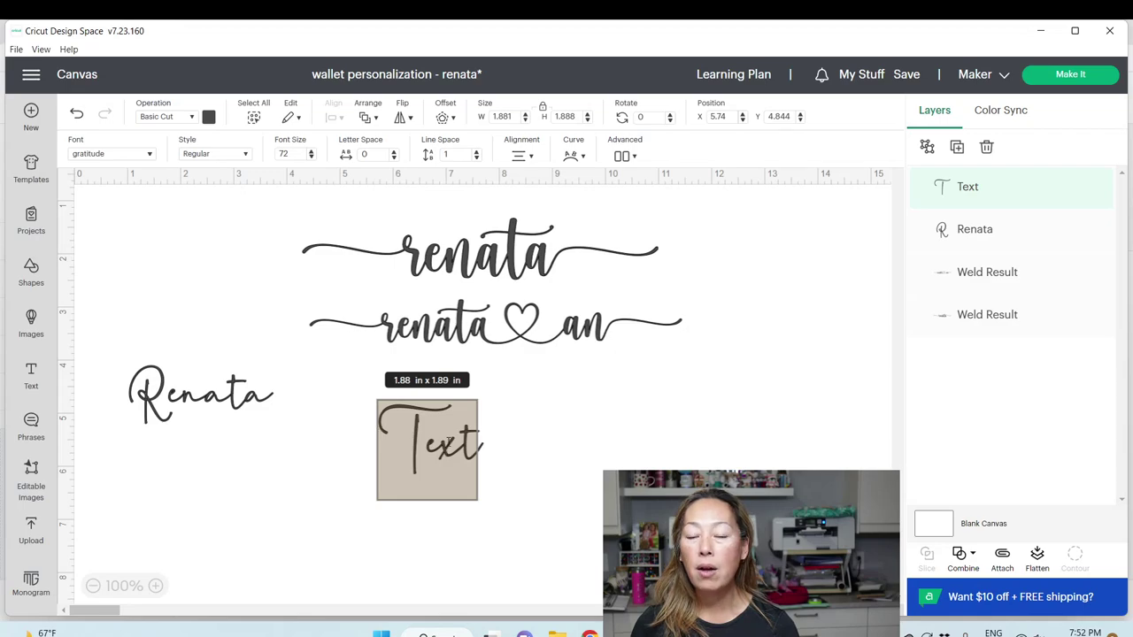
key("ctrl+a")
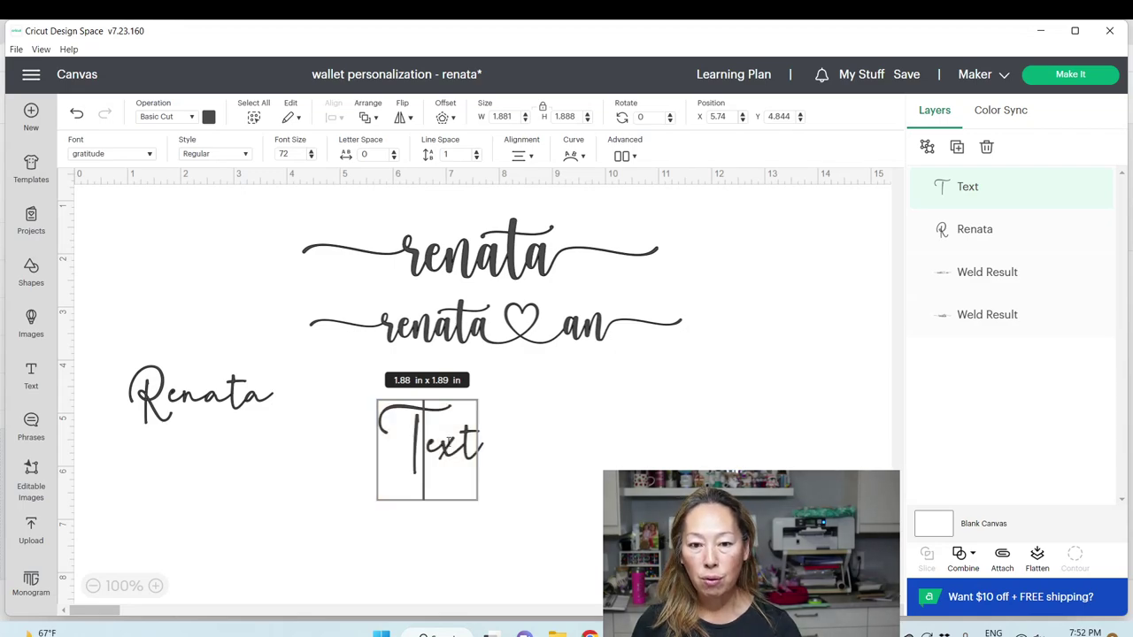
type("t")
left_click(491, 441)
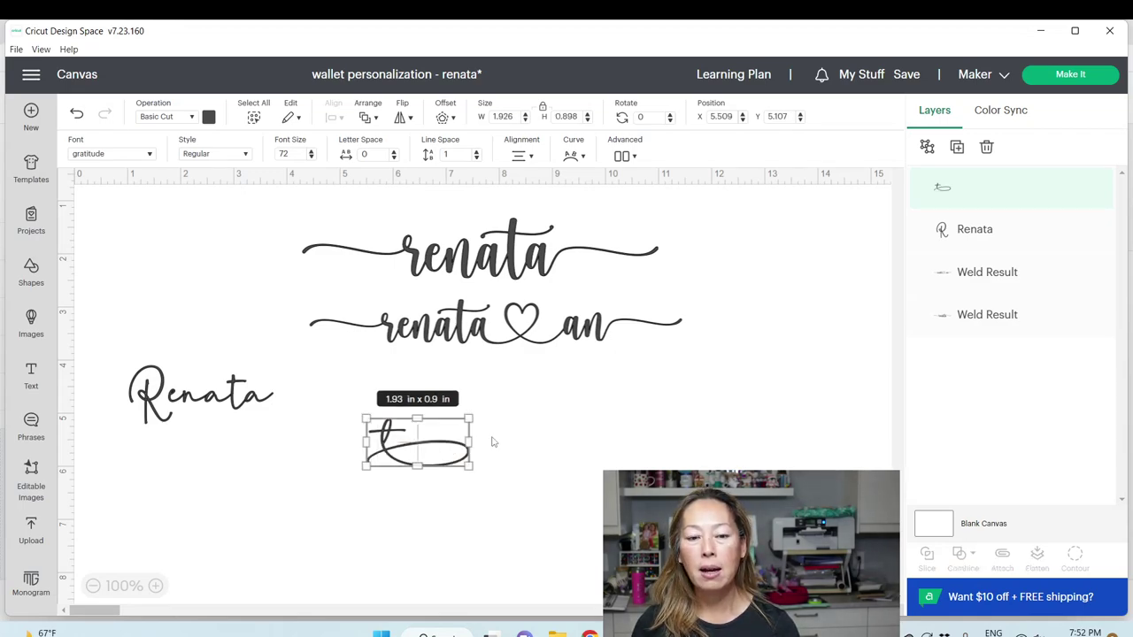
Step: Change the font of the tail t character to Ammelia
left_click(140, 156)
left_click(180, 306)
left_click(429, 389)
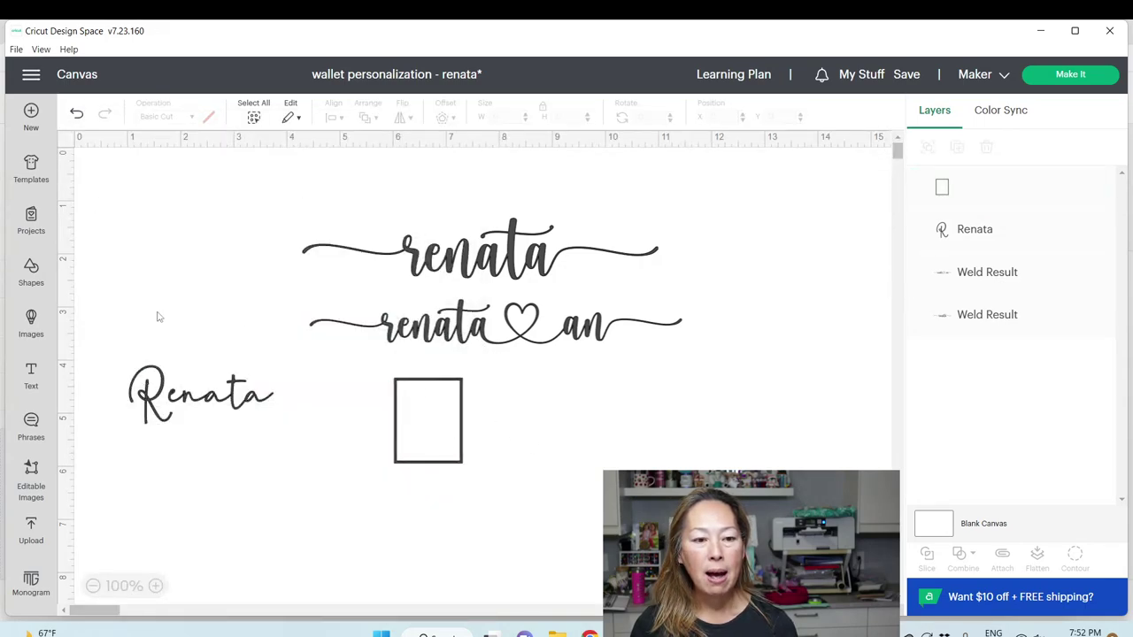
Step: Add another text object in the Ammelia font and replace its placeholder text with the copied tail t character
left_click(30, 371)
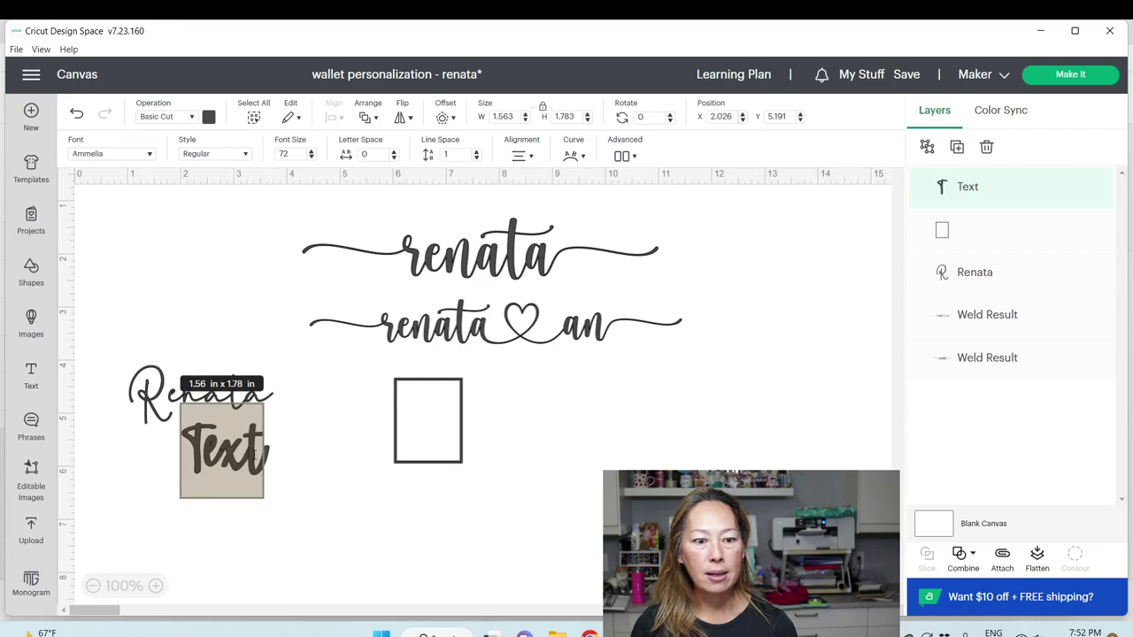
left_click(259, 454)
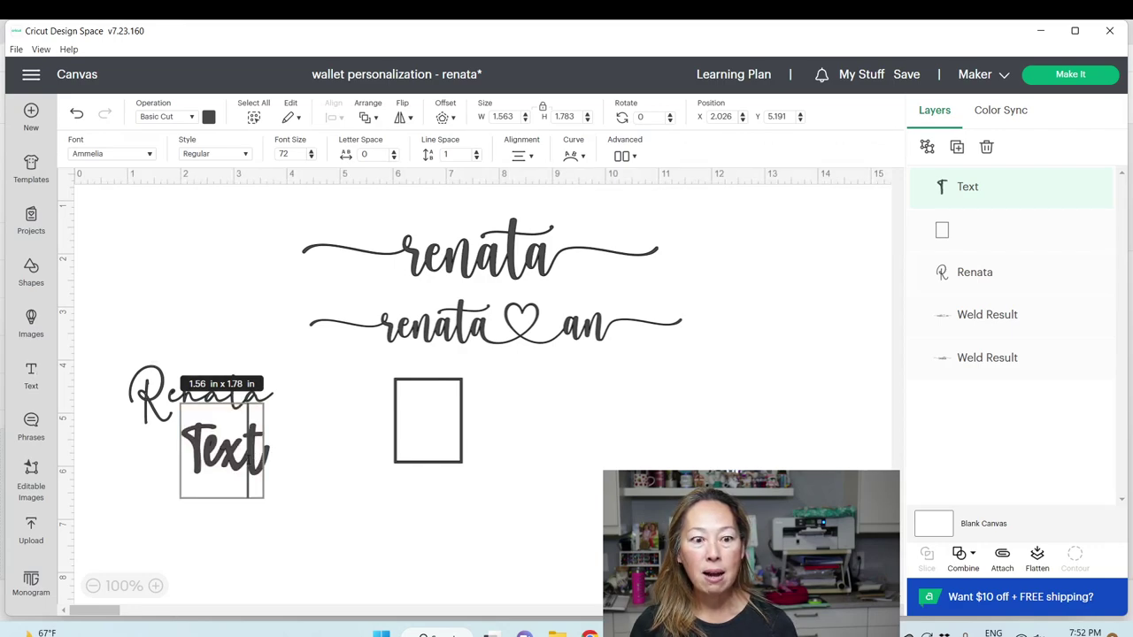
double_click(253, 454)
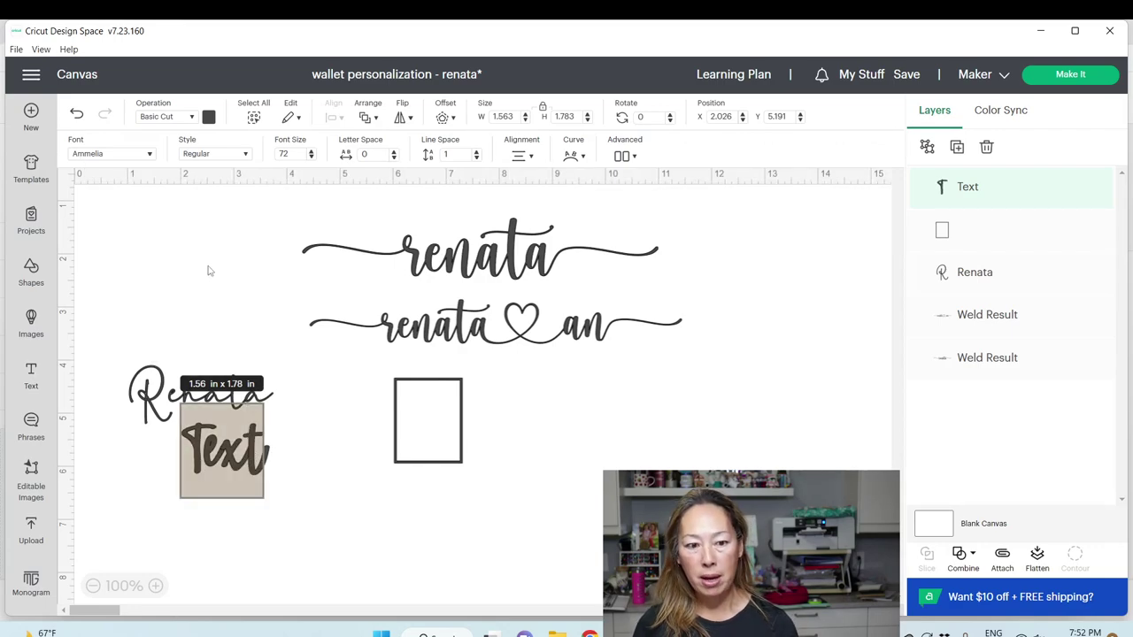
key("BackSpace")
left_click(349, 444)
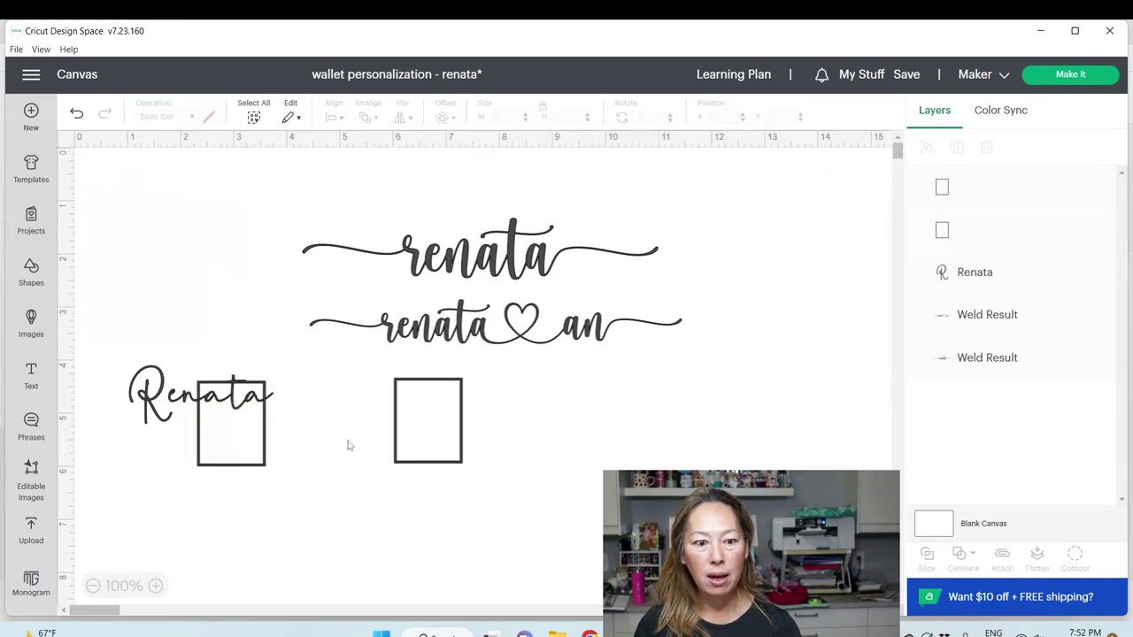
Step: Move the topmost pasted tail character clear of the cursive name and change its font to gratitude
left_click_drag(263, 467, 610, 502)
left_click(147, 157)
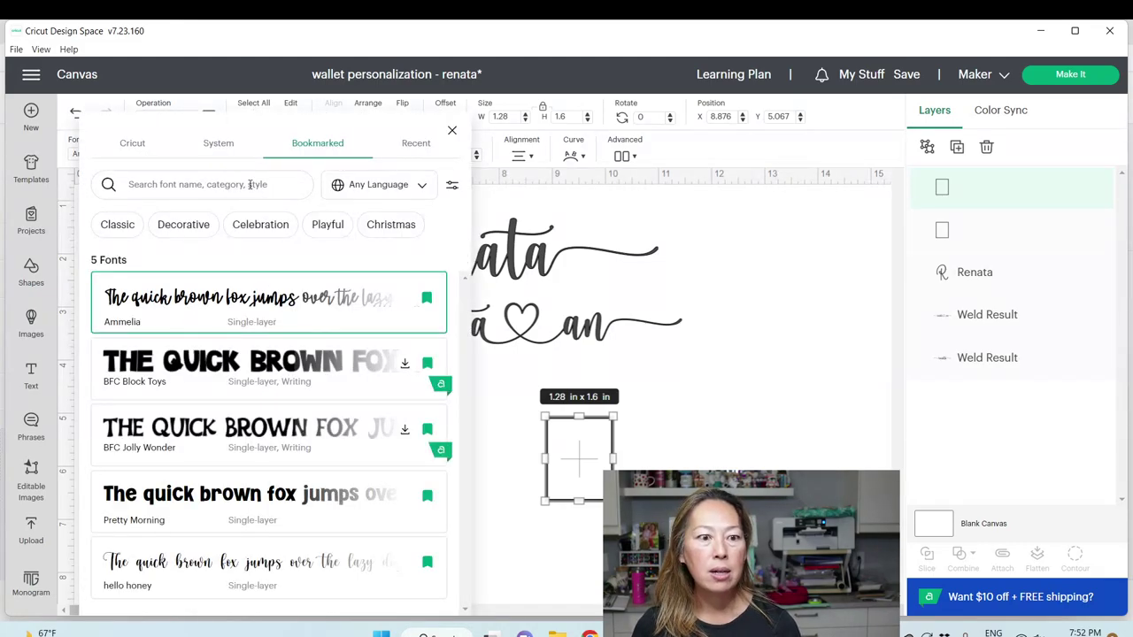
left_click(218, 143)
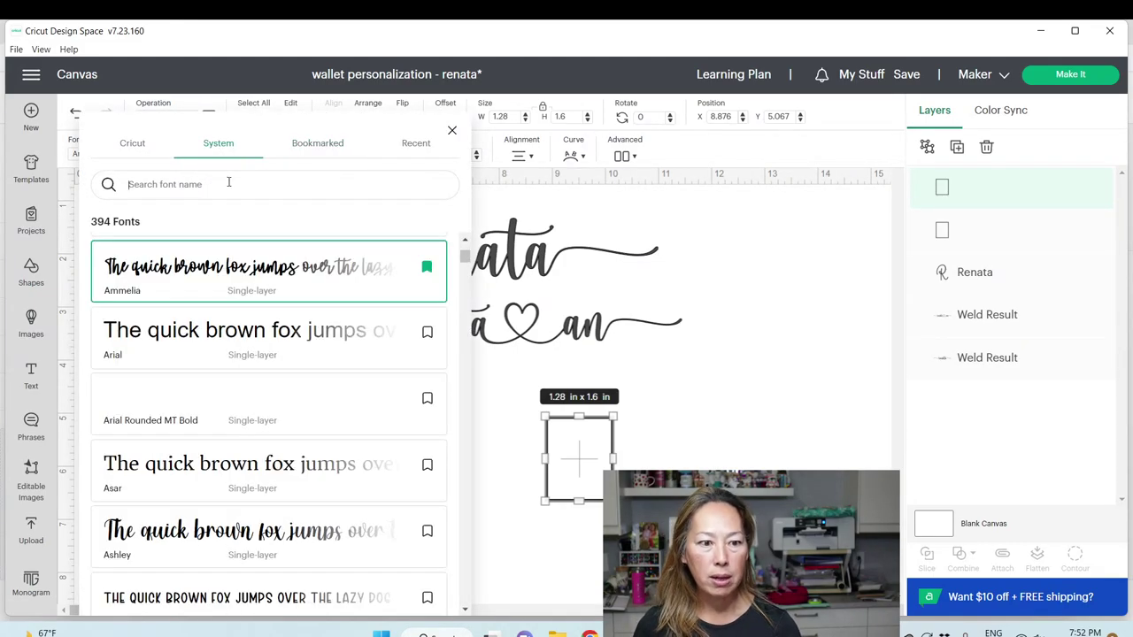
left_click(228, 183)
type("gratitude")
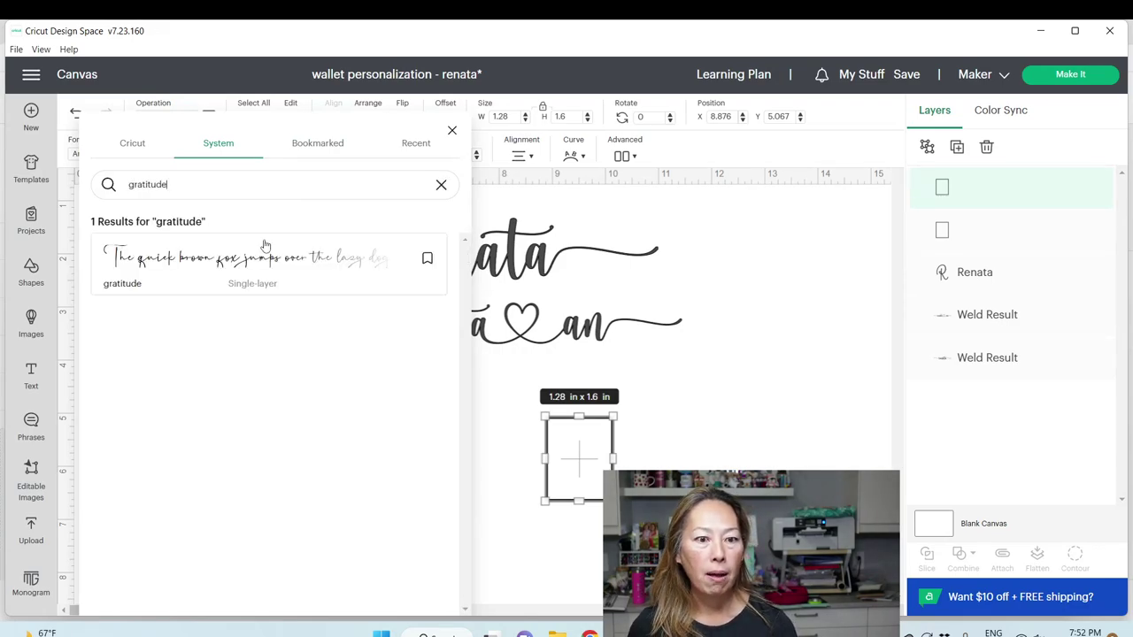
left_click(264, 256)
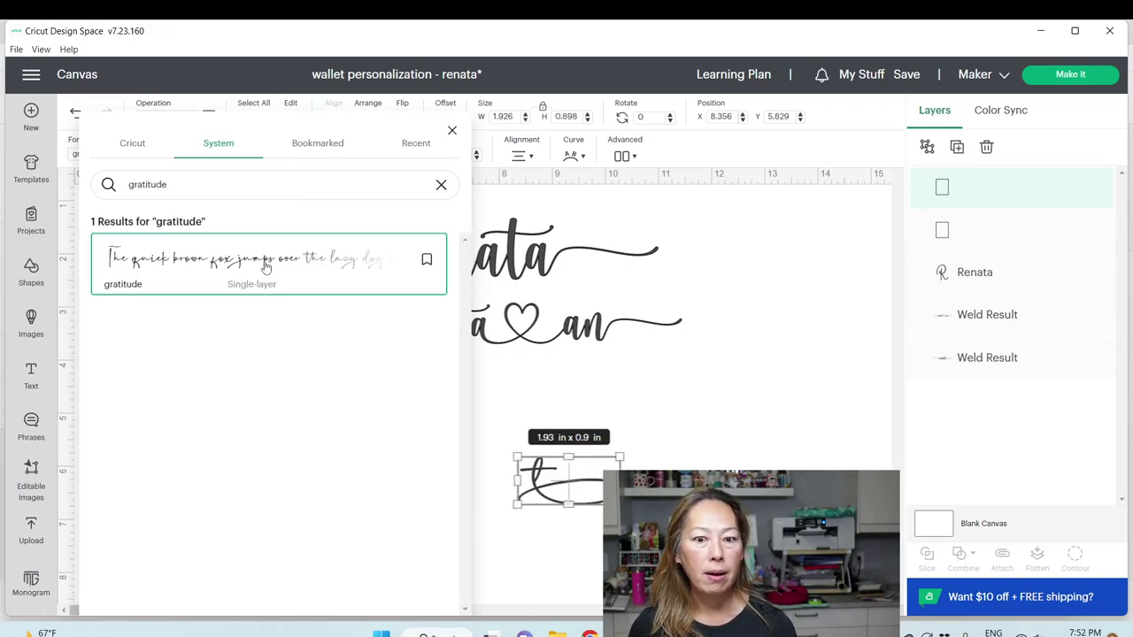
key("Escape")
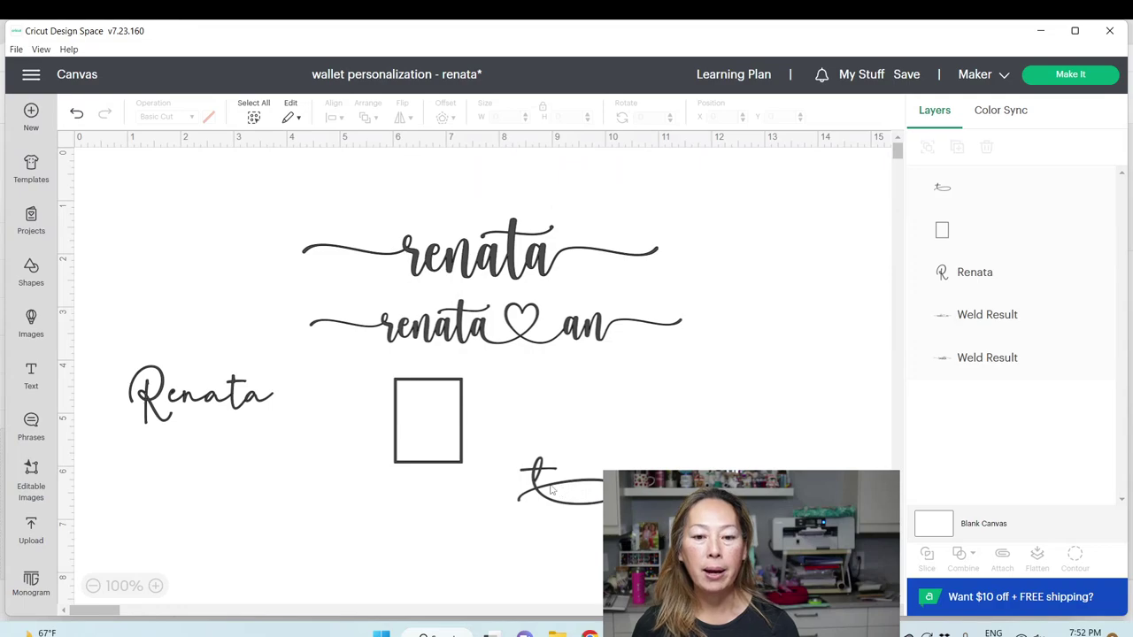
Step: Ungroup the gratitude-font name into individual letters
left_click(226, 405)
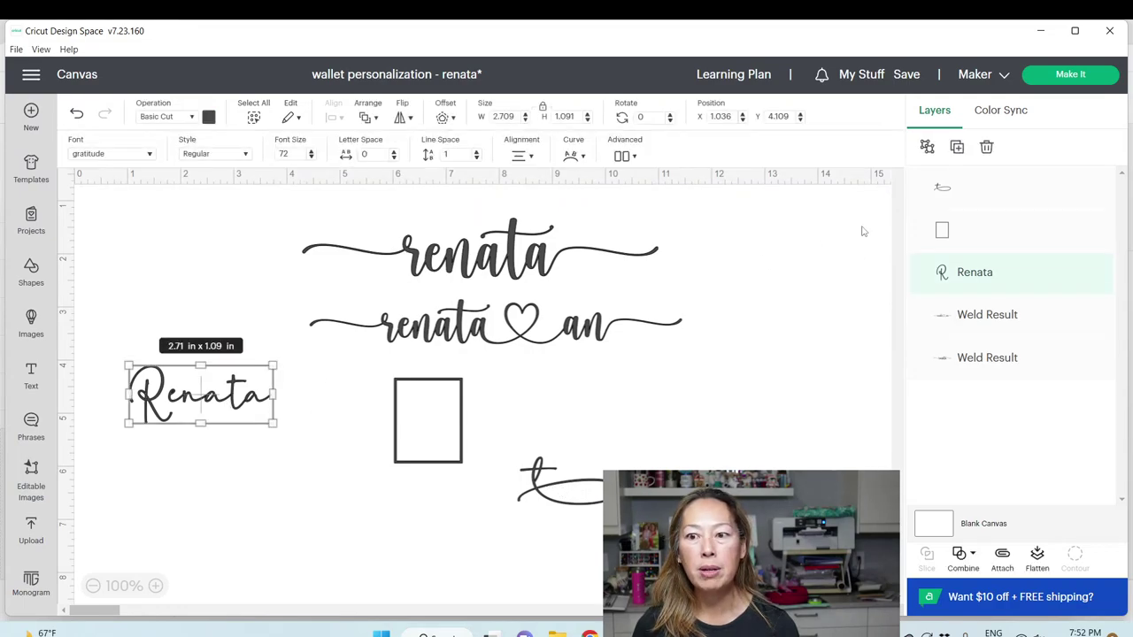
left_click(927, 148)
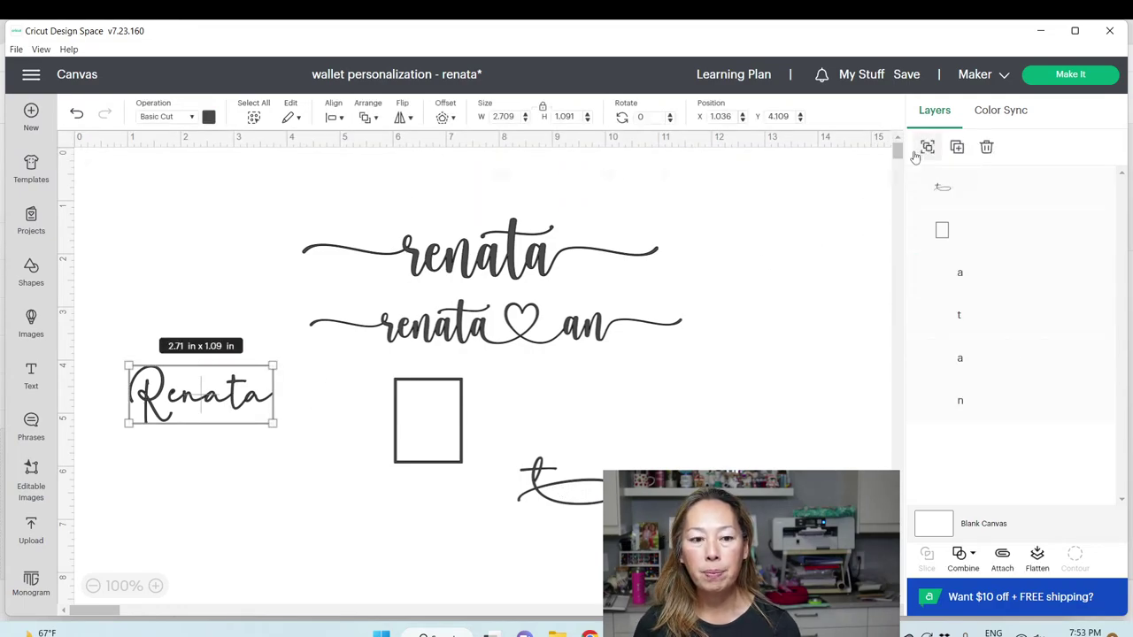
left_click(460, 328)
left_click(232, 389)
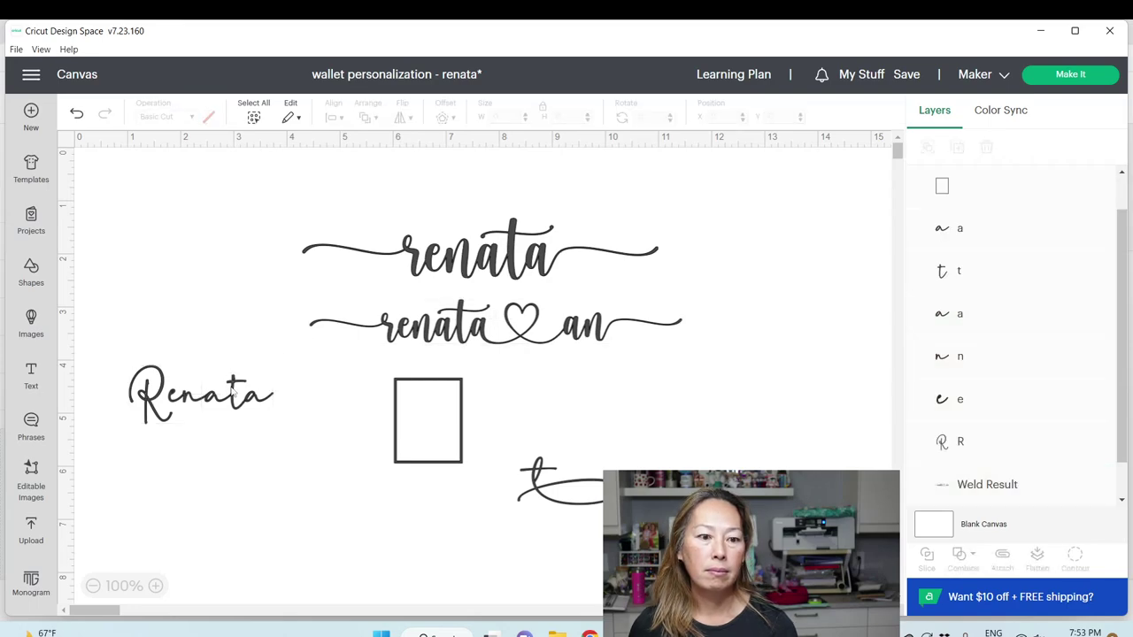
Step: Delete the plain t from the ungrouped gratitude name and fit the looped-tail t between its last two a letters
left_click(232, 381)
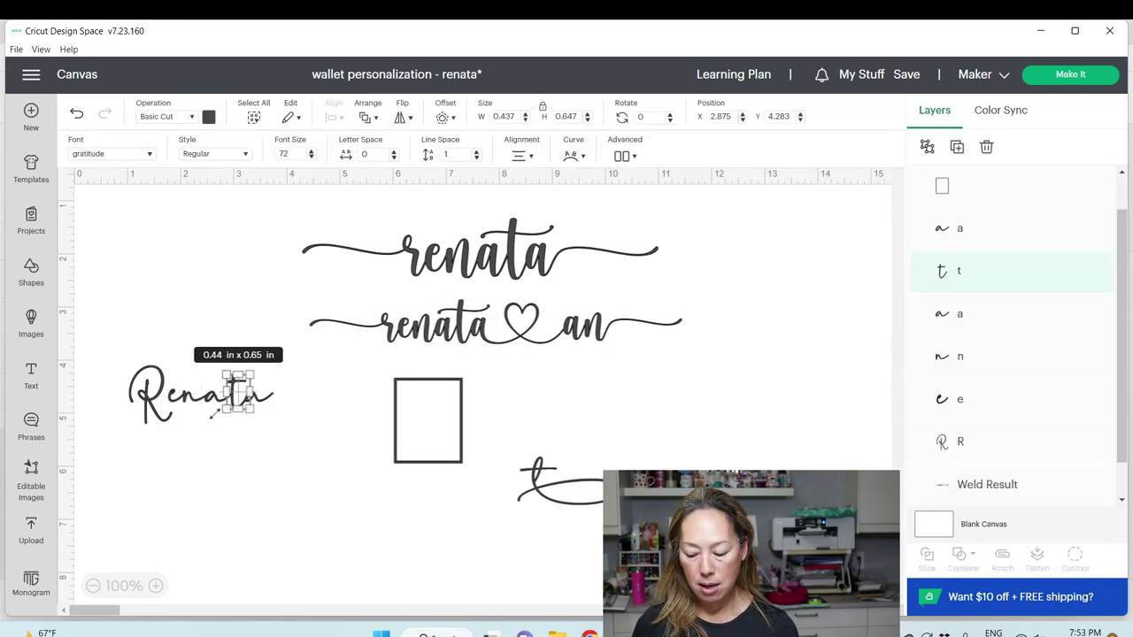
key("Delete")
left_click_drag(542, 492, 223, 478)
left_click_drag(253, 398, 364, 393)
left_click_drag(225, 471, 234, 403)
left_click_drag(363, 400, 247, 403)
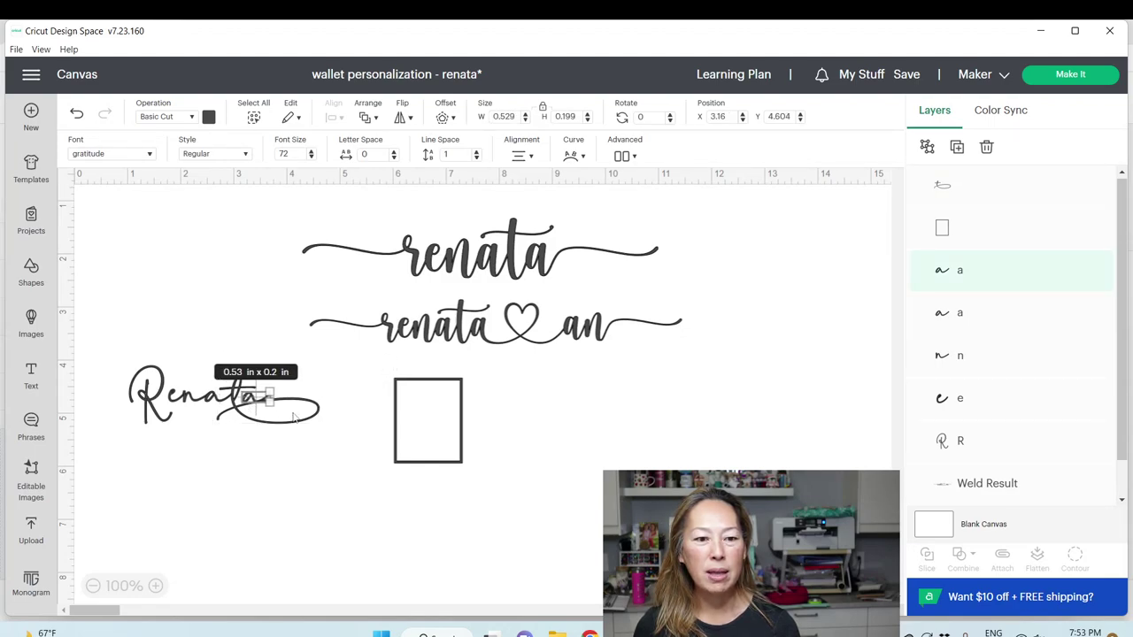
left_click(308, 470)
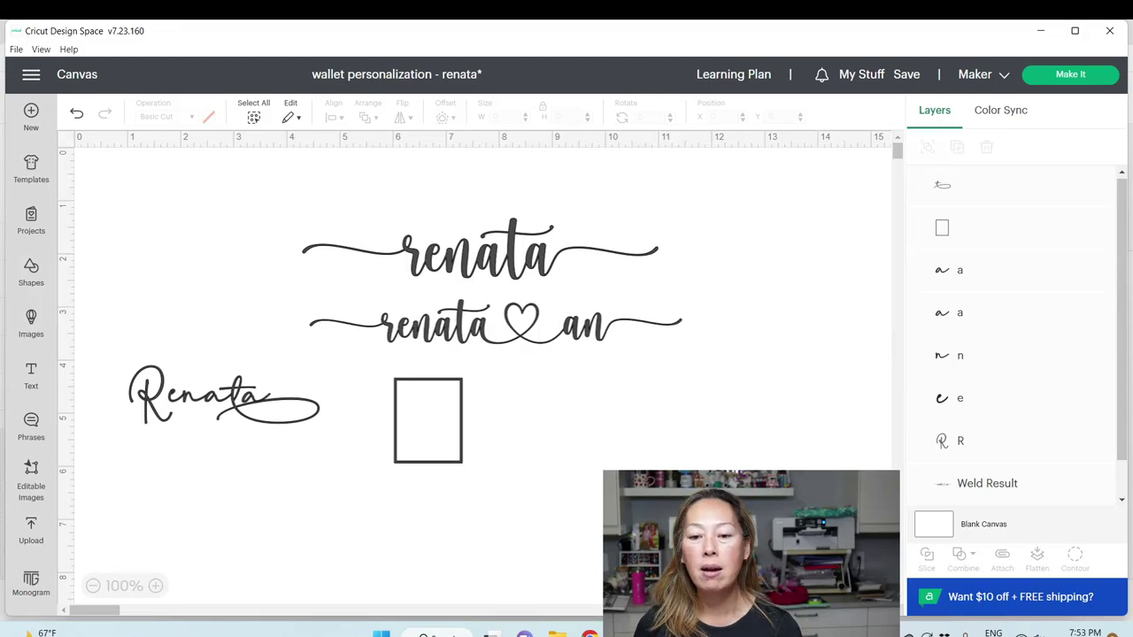
Step: Switch to MainType, look through the gratitude special characters and copy the long-tailed g character 0xE042
key("alt+Tab")
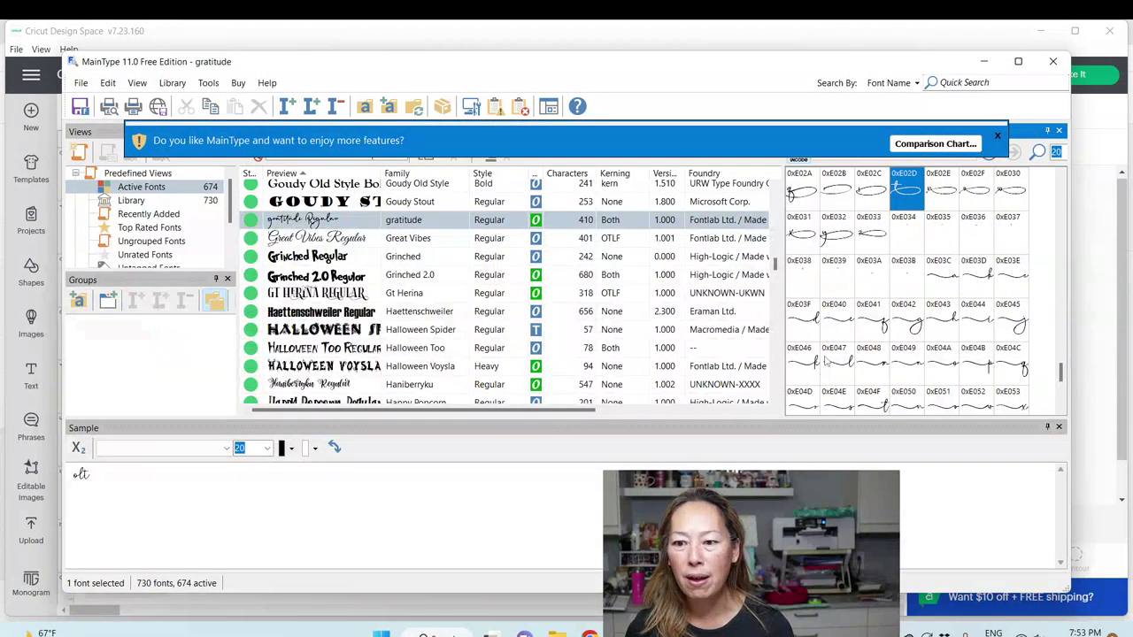
scroll(920, 348, "down", 3)
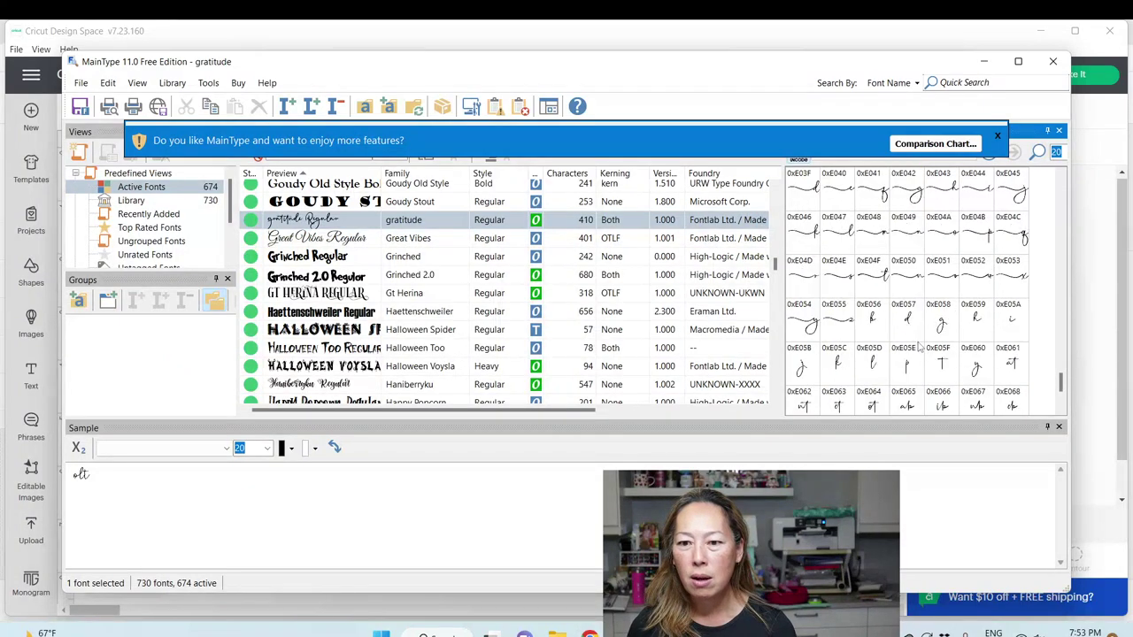
scroll(920, 348, "down", 3)
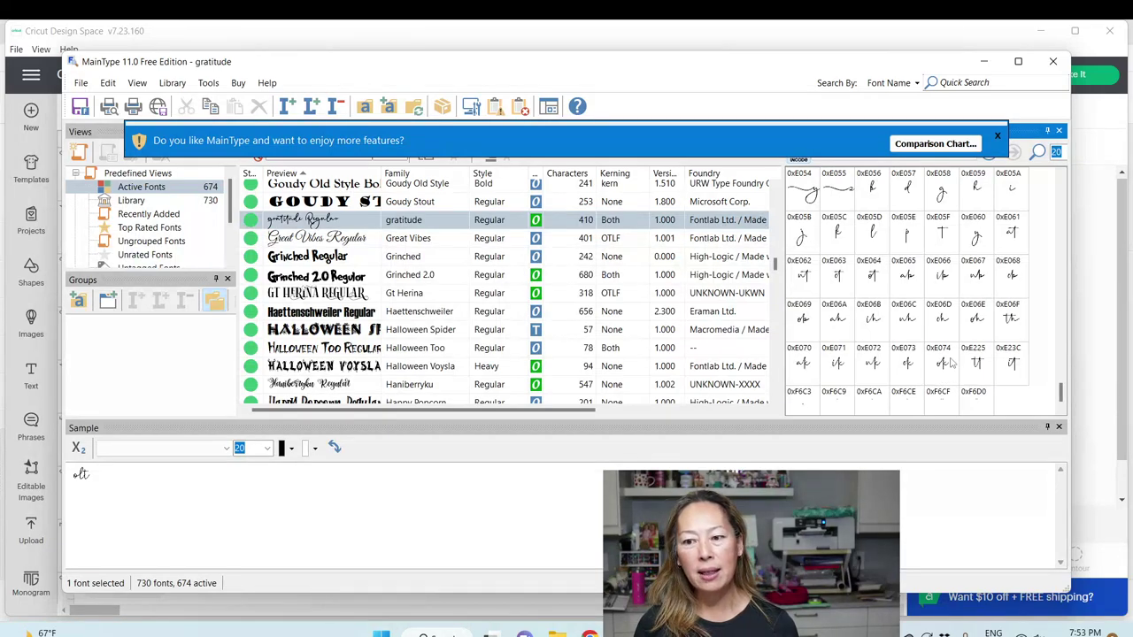
mouse_move(951, 364)
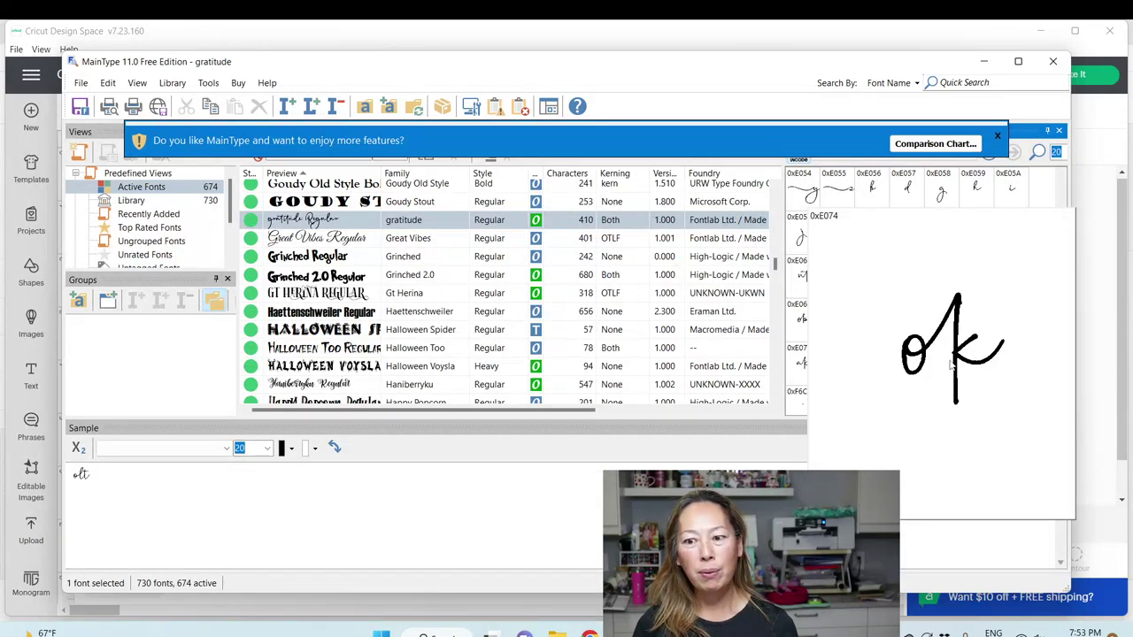
mouse_move(988, 376)
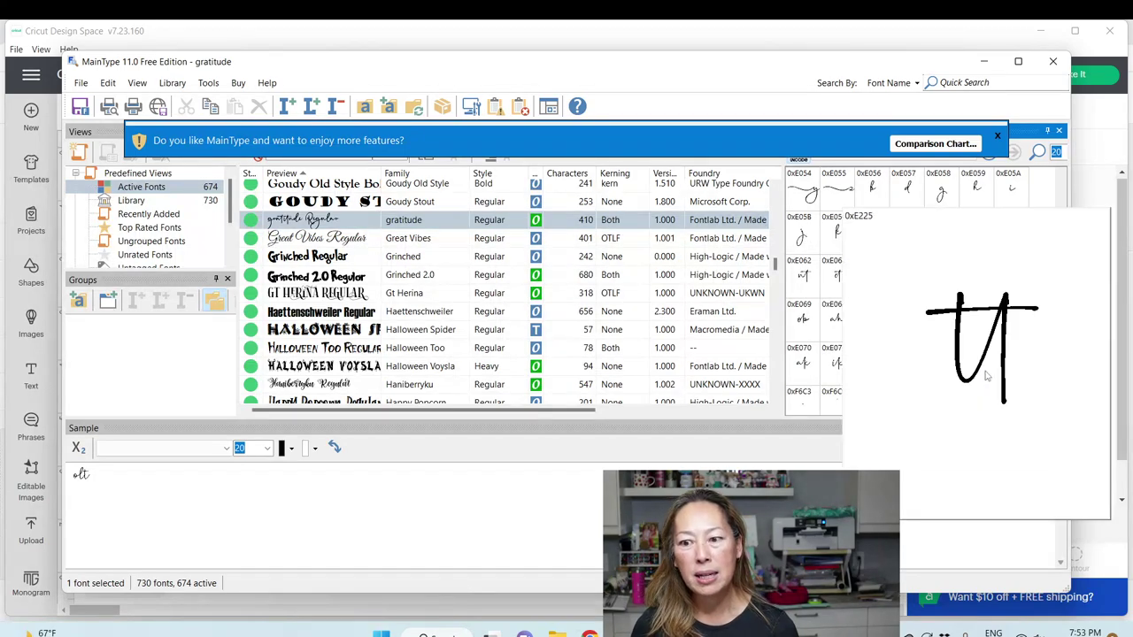
scroll(915, 298, "up", 2)
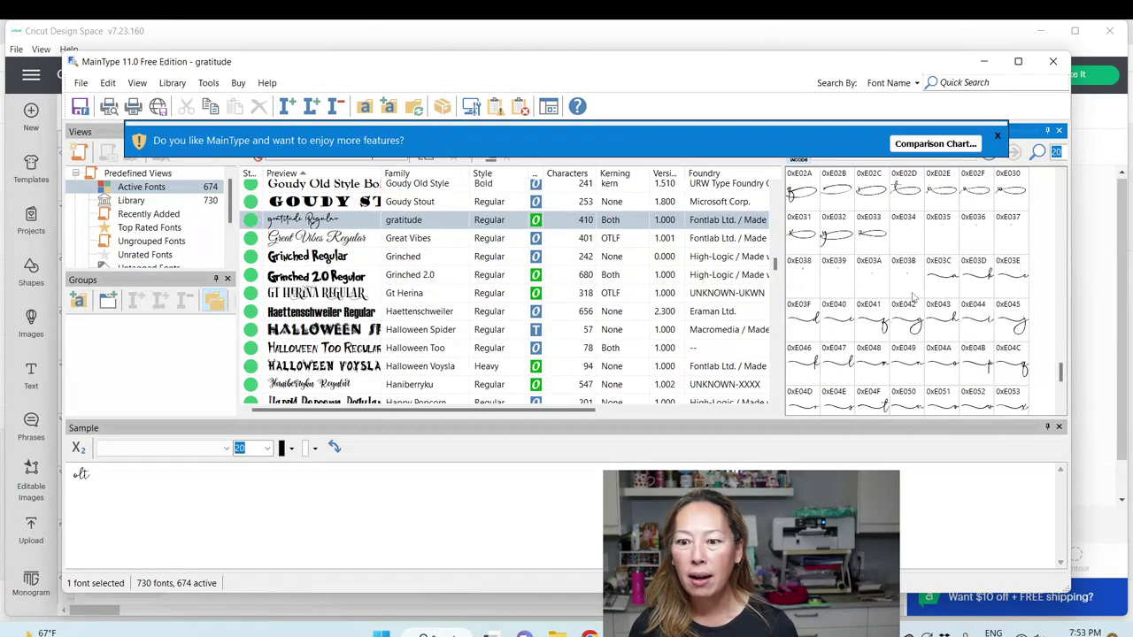
mouse_move(909, 337)
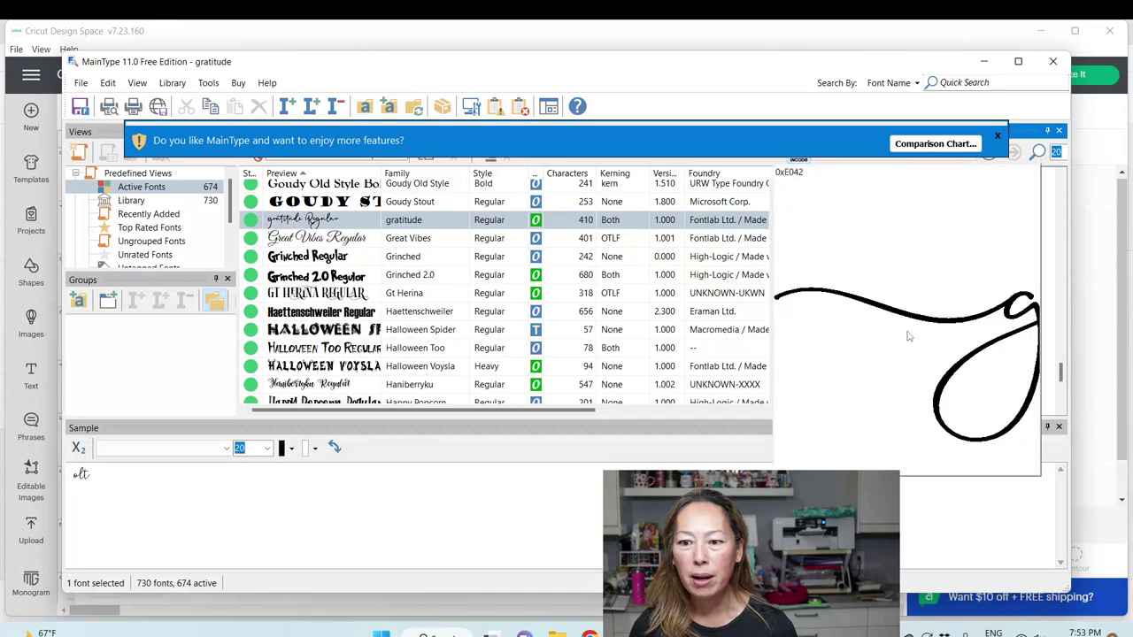
left_click(908, 336)
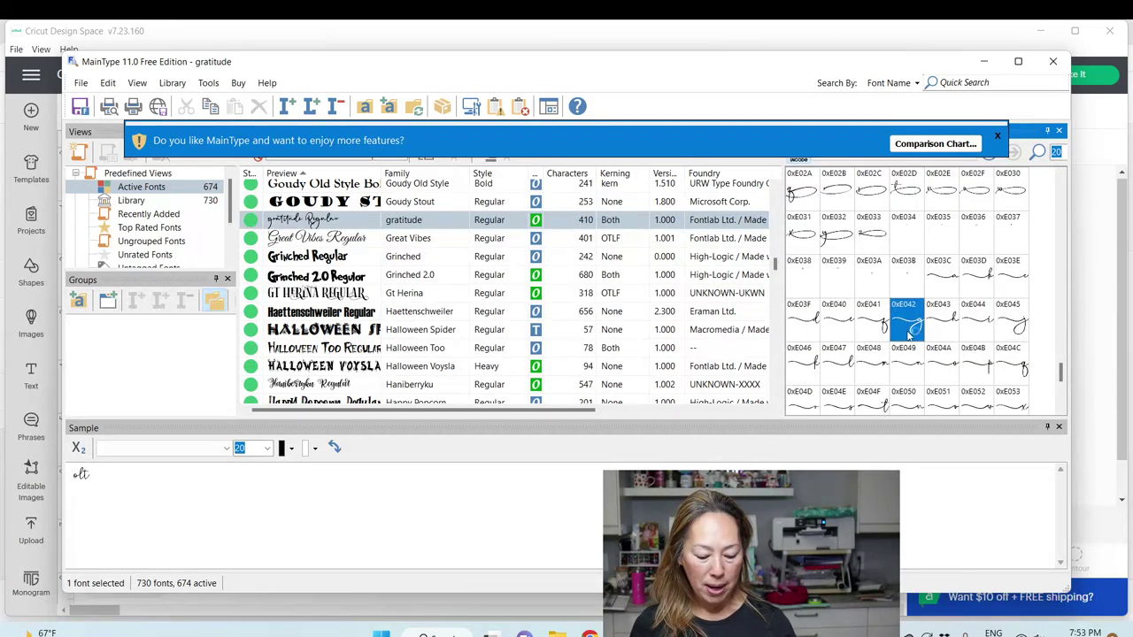
Step: In Cricut Design Space, replace the remaining box character with the copied tail g and change its font to gratitude
key("alt+Tab")
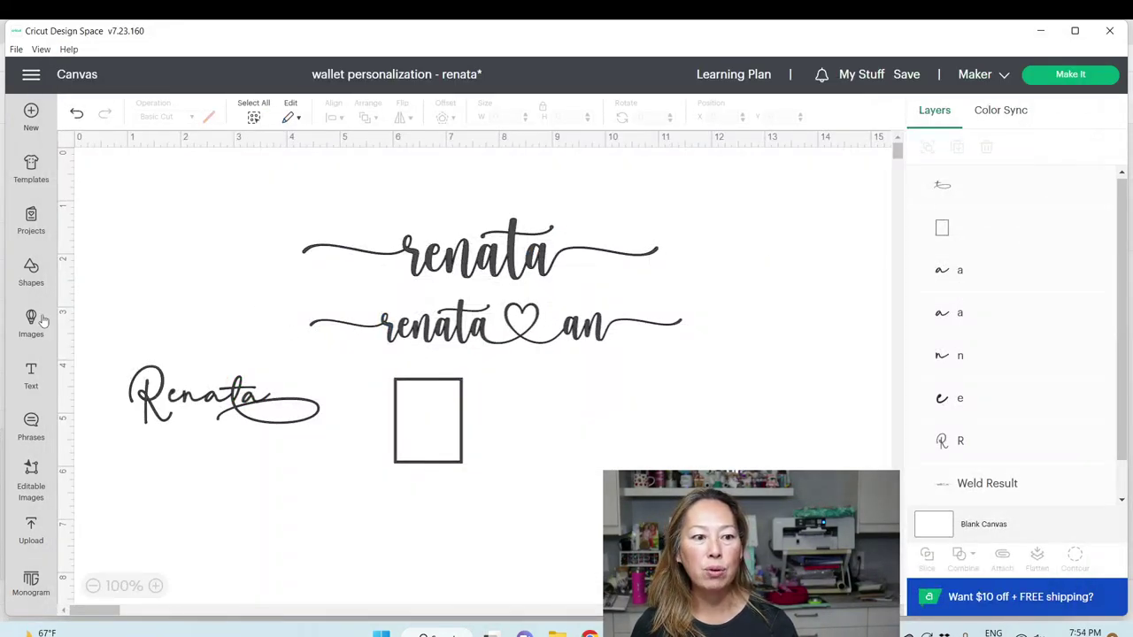
left_click(431, 405)
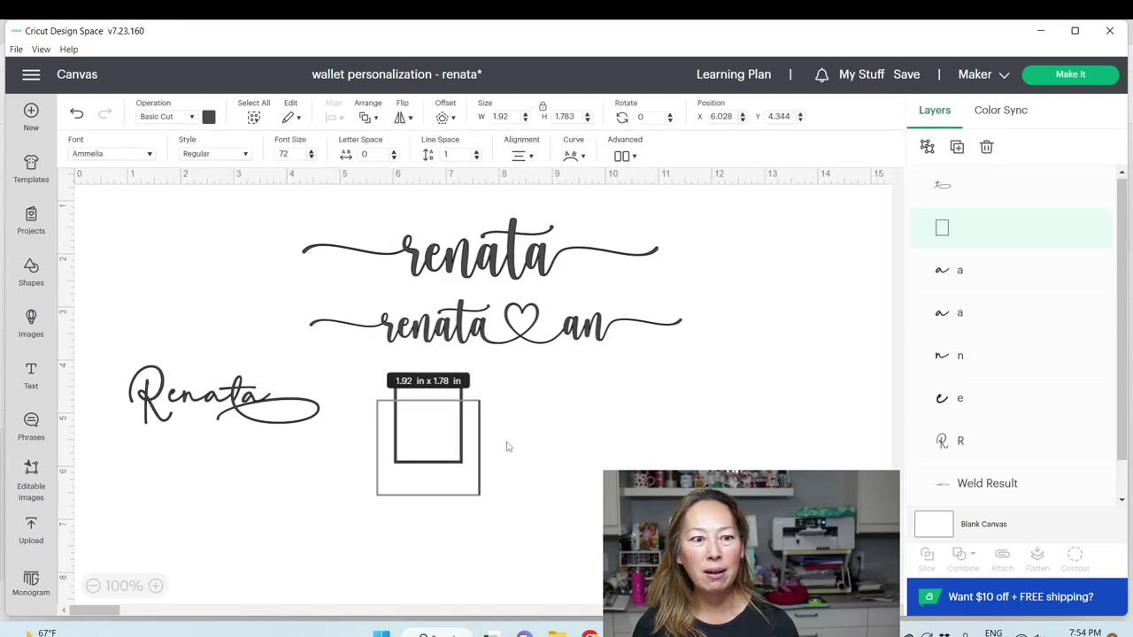
left_click(144, 154)
left_click(300, 270)
left_click(573, 396)
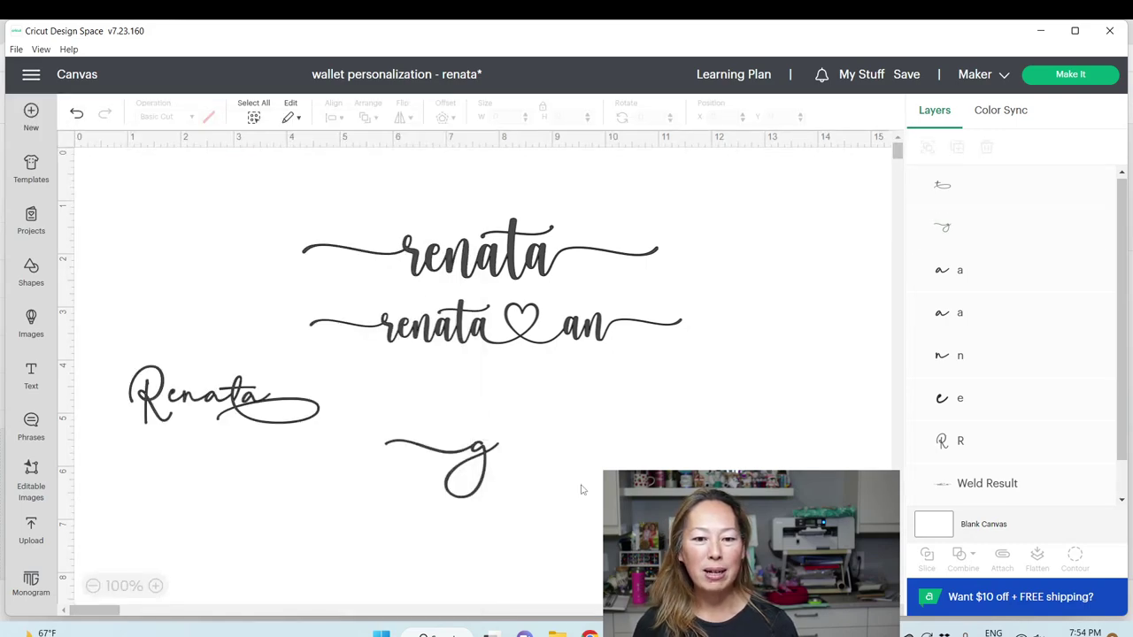
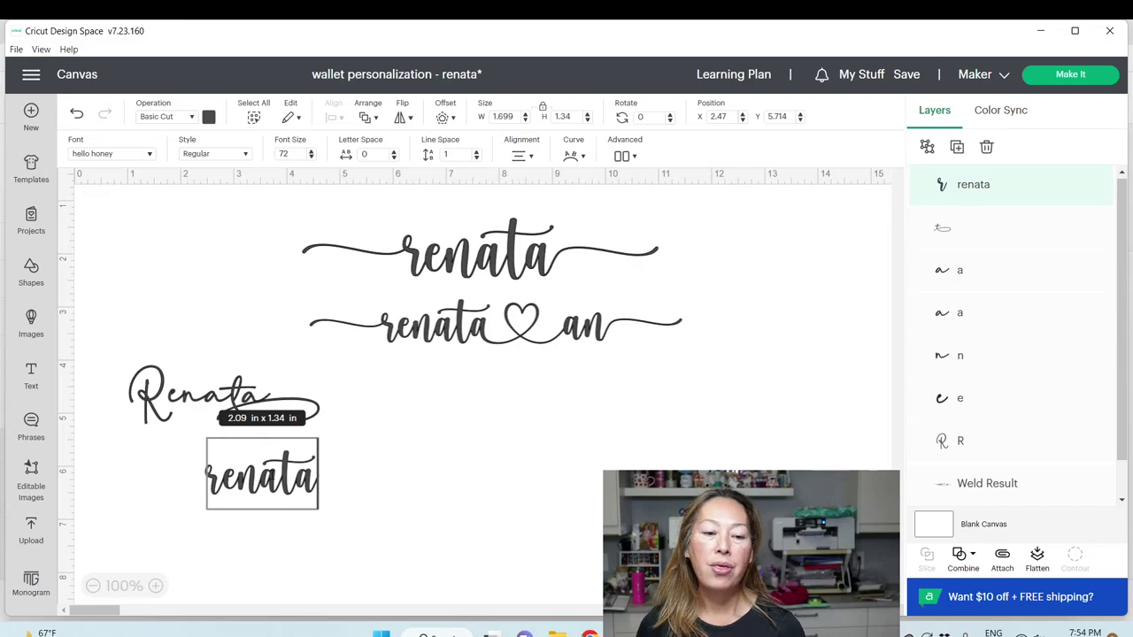
Step: Move the new hello honey name below the heart design and ungroup it into individual letters
left_click(276, 493)
left_click_drag(288, 491, 550, 428)
left_click(548, 580)
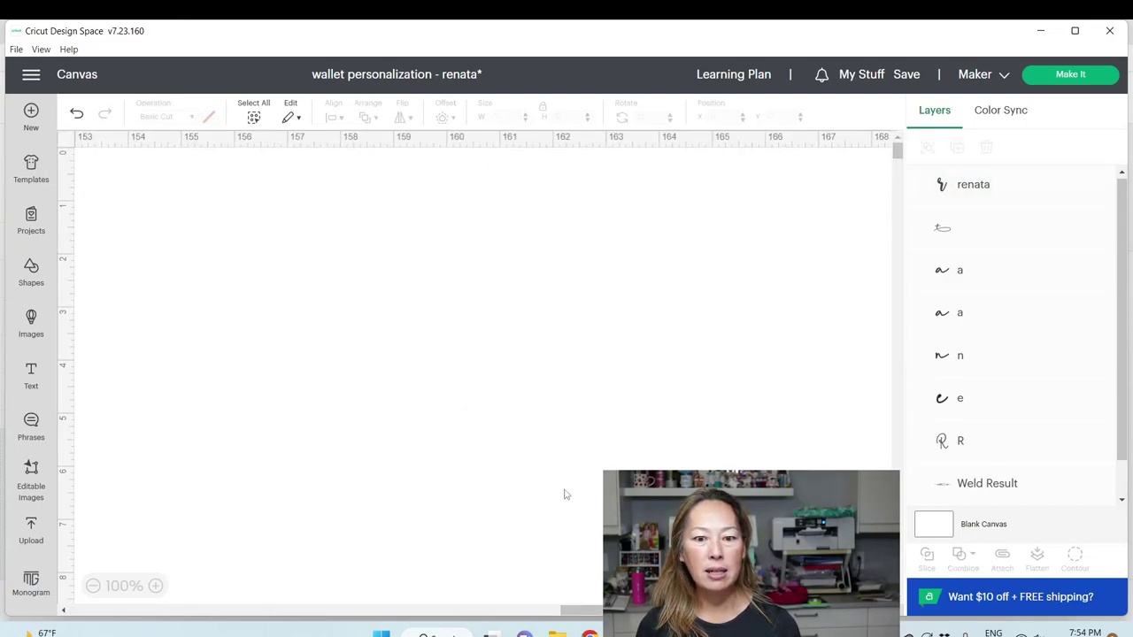
left_click_drag(577, 610, 95, 610)
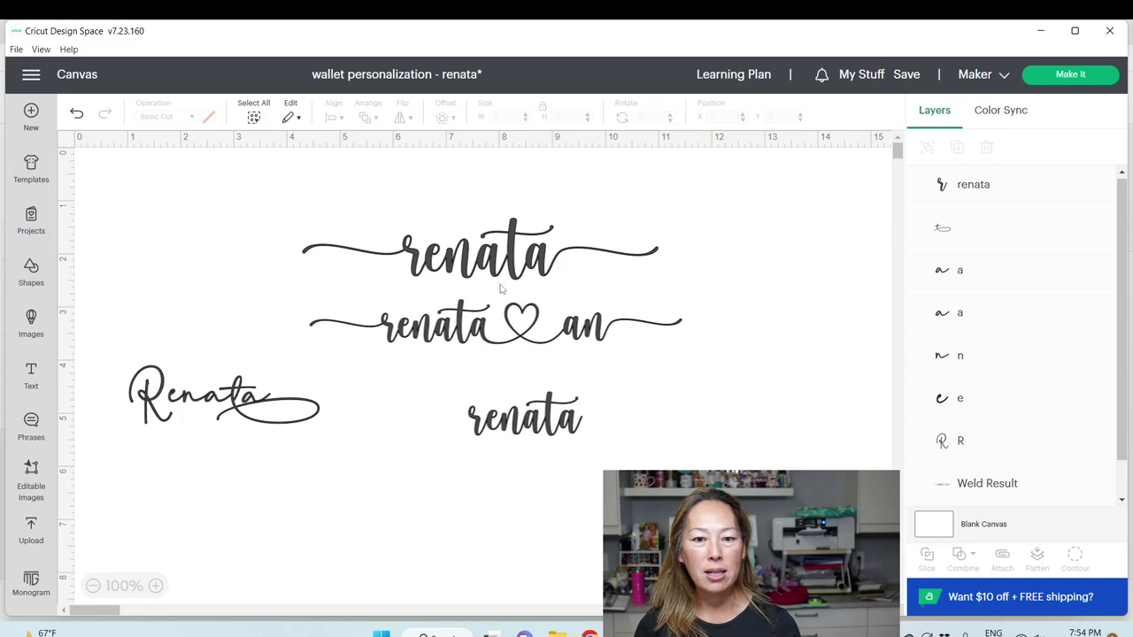
left_click(538, 422)
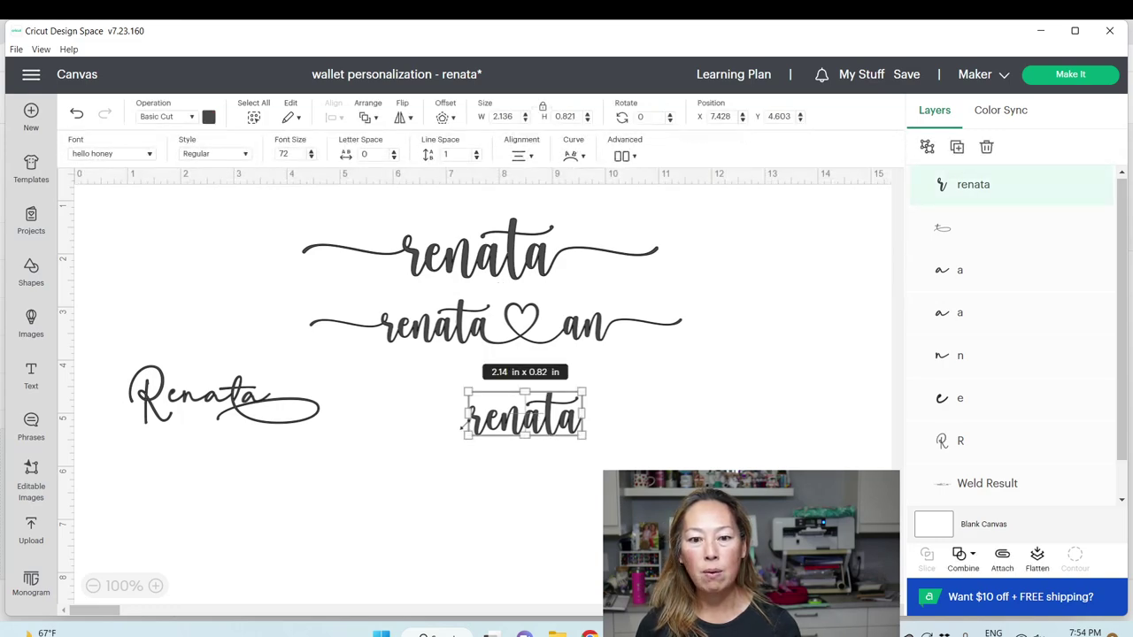
left_click(927, 147)
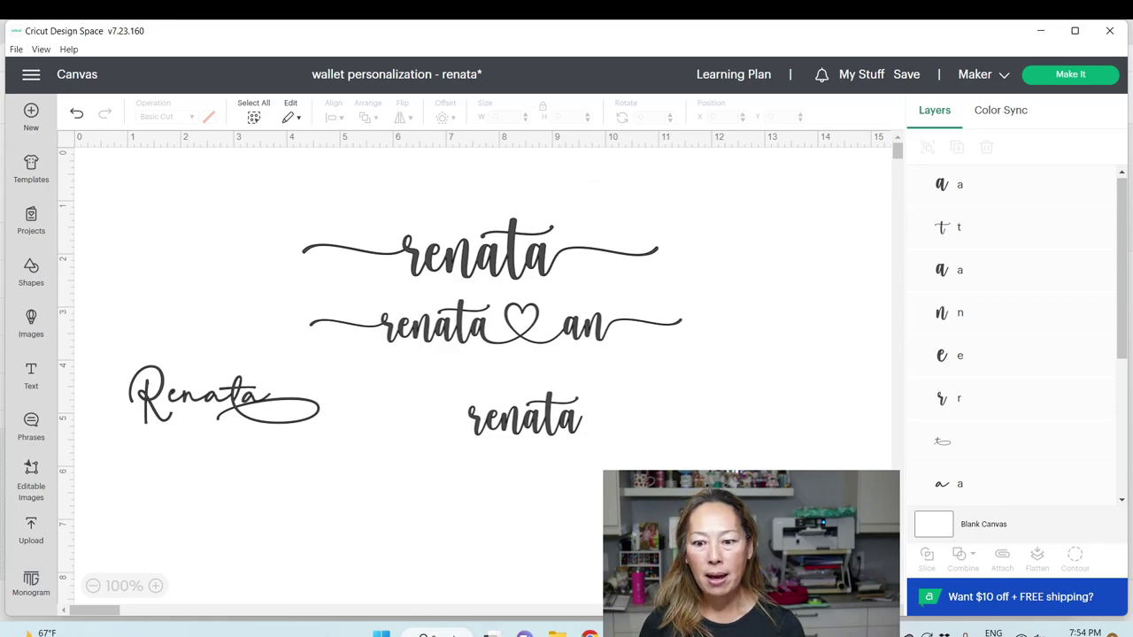
Step: Switch to MainType, choose the hello honey Regular font and copy its left-tailed r character 0xE044
key("alt+Tab")
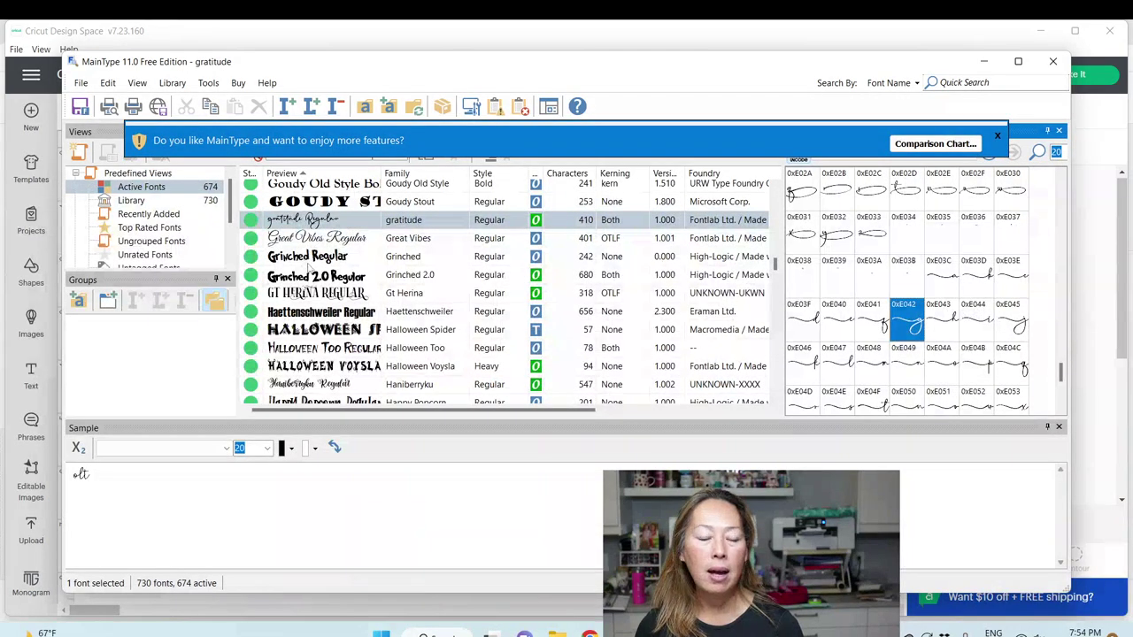
scroll(309, 274, "down", 2)
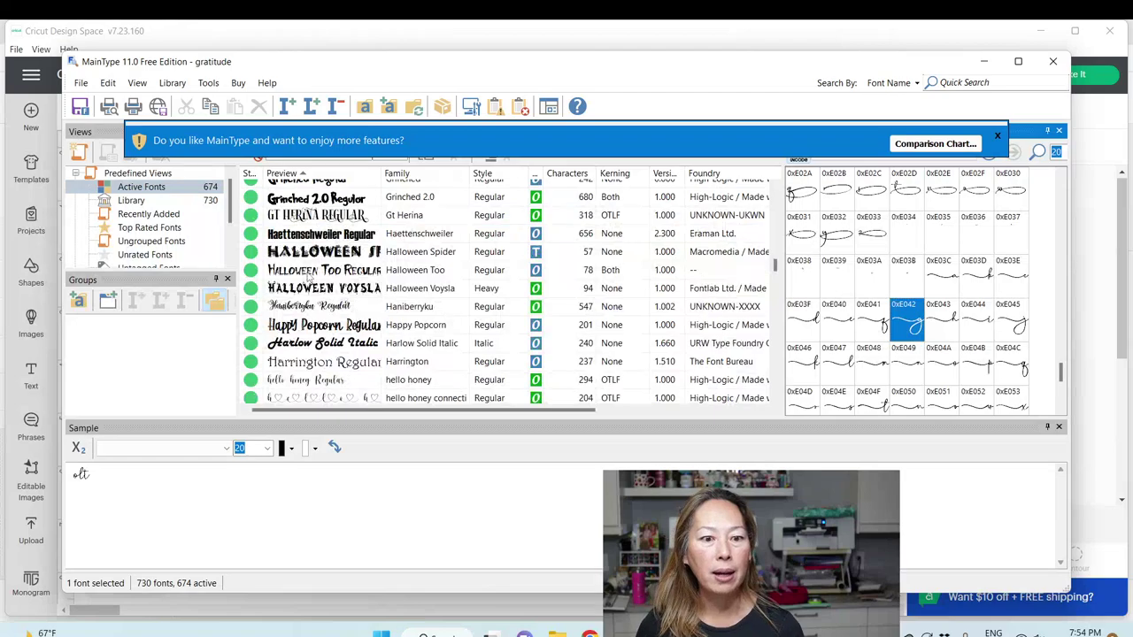
scroll(308, 277, "down", 2)
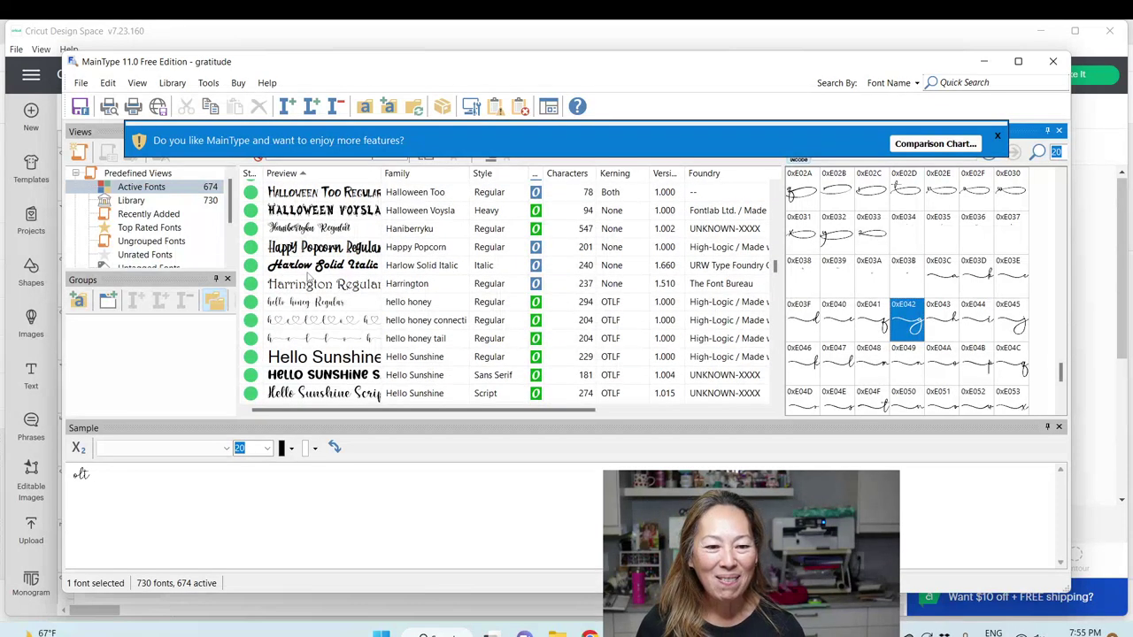
left_click(295, 308)
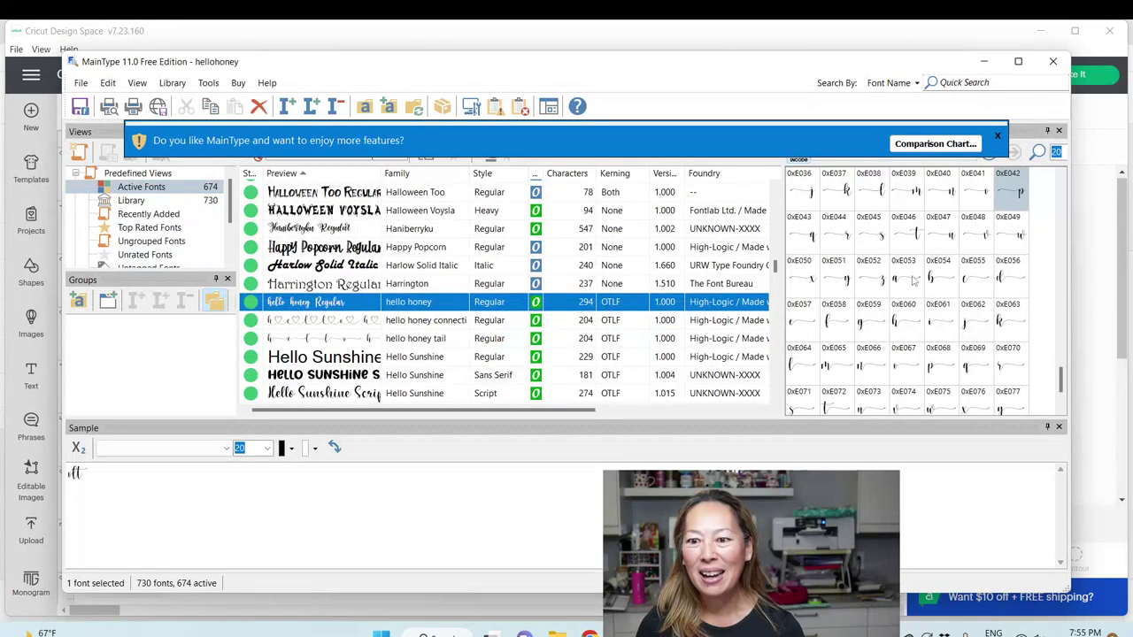
left_click(849, 239)
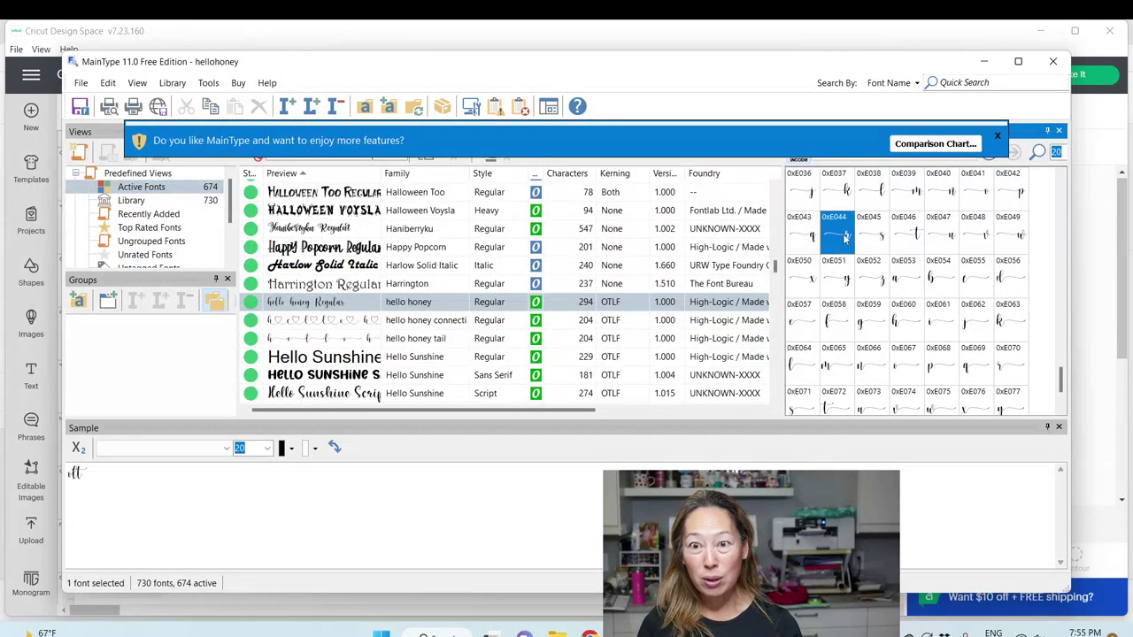
Step: In Cricut Design Space, replace the first r of the ungrouped hello honey name with the copied tail r character
key("alt+Tab")
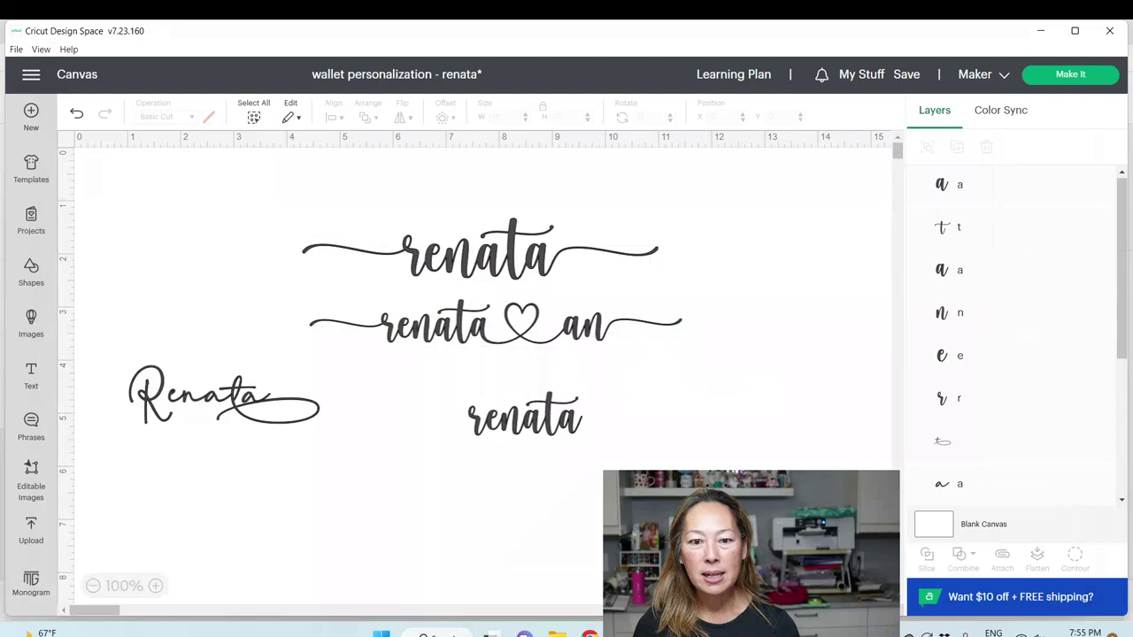
left_click(474, 423)
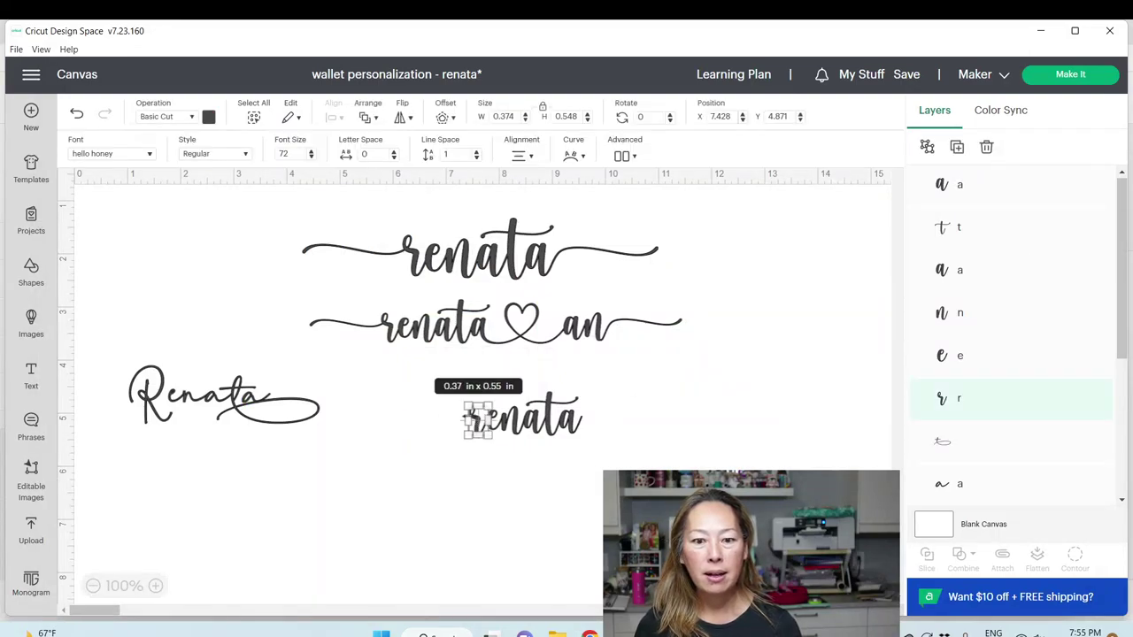
double_click(474, 424)
key("ctrl+v")
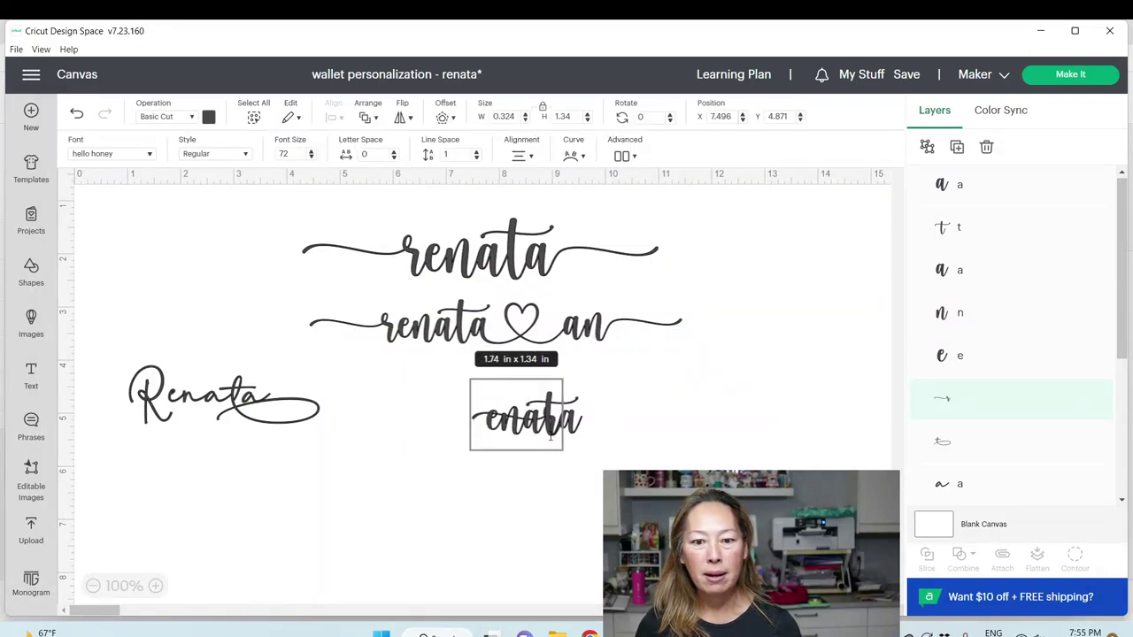
Step: Move the tail r to the start of the lower hello honey name so it joins the e
left_click(576, 450)
left_click_drag(550, 428, 476, 427)
left_click(508, 504)
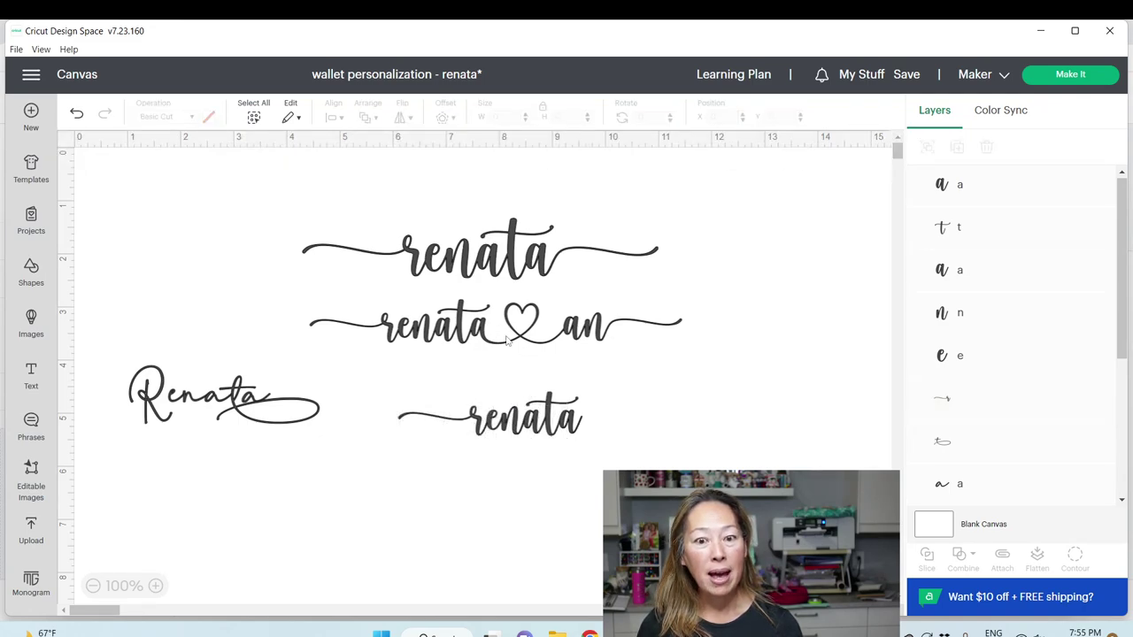
Step: Switch to MainType and copy the hello honey a character with the heart tail, 0xE000
key("alt+Tab")
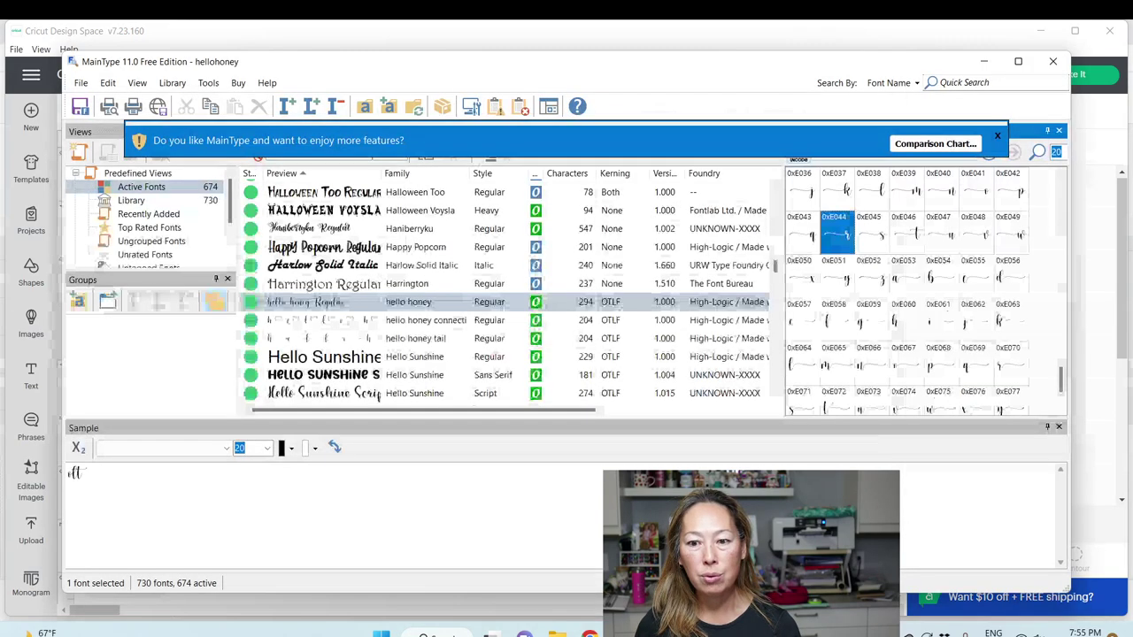
scroll(910, 273, "down", 3)
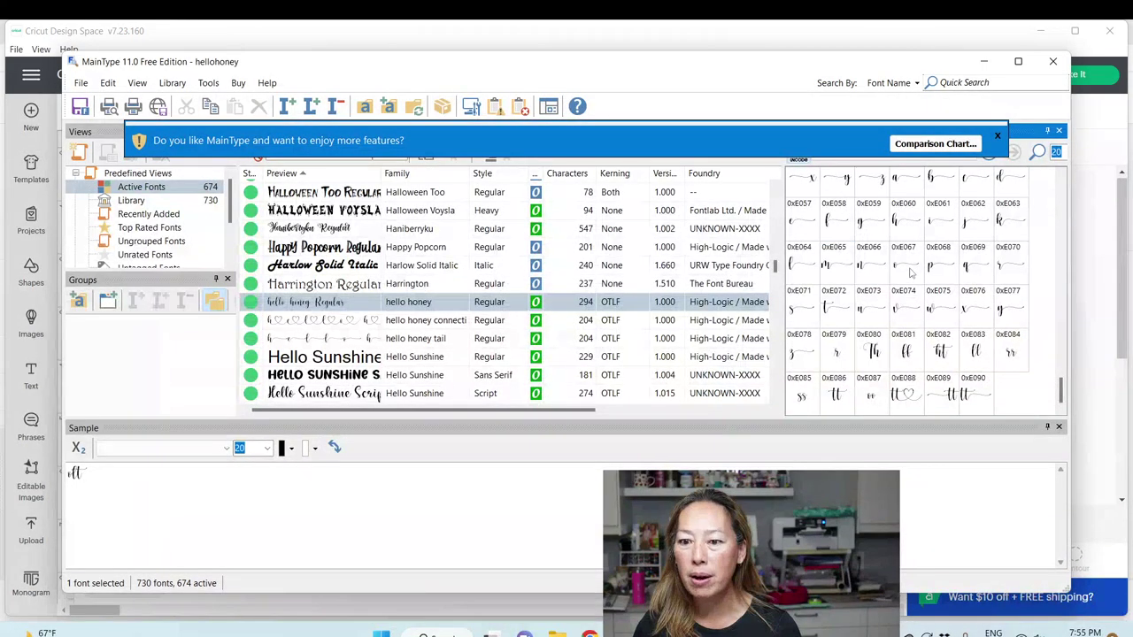
scroll(910, 273, "up", 5)
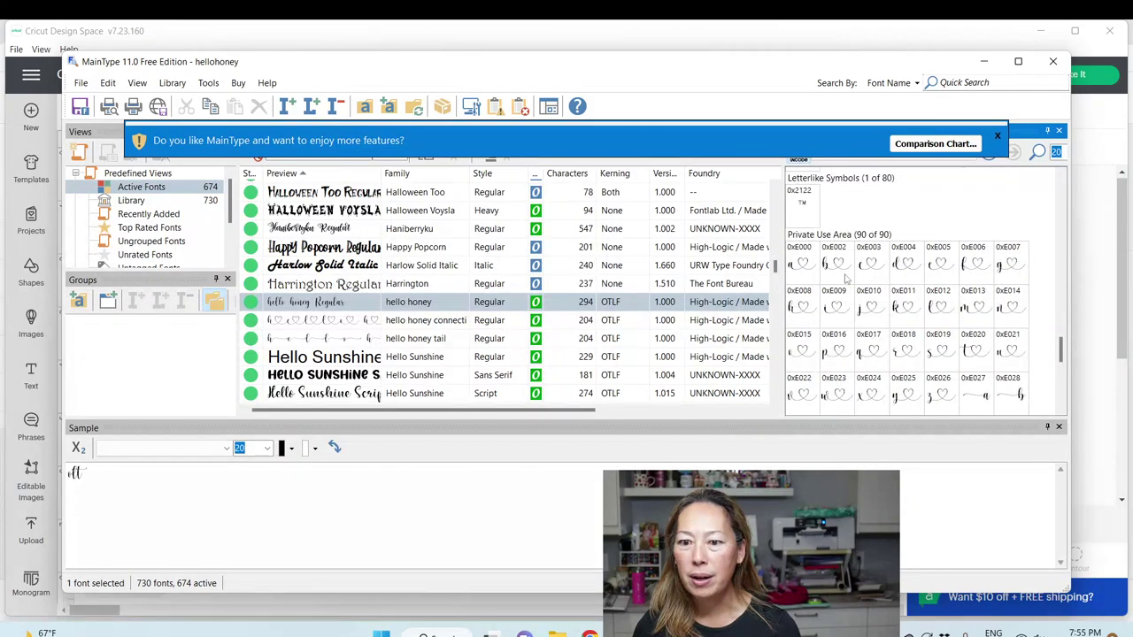
left_click(807, 277)
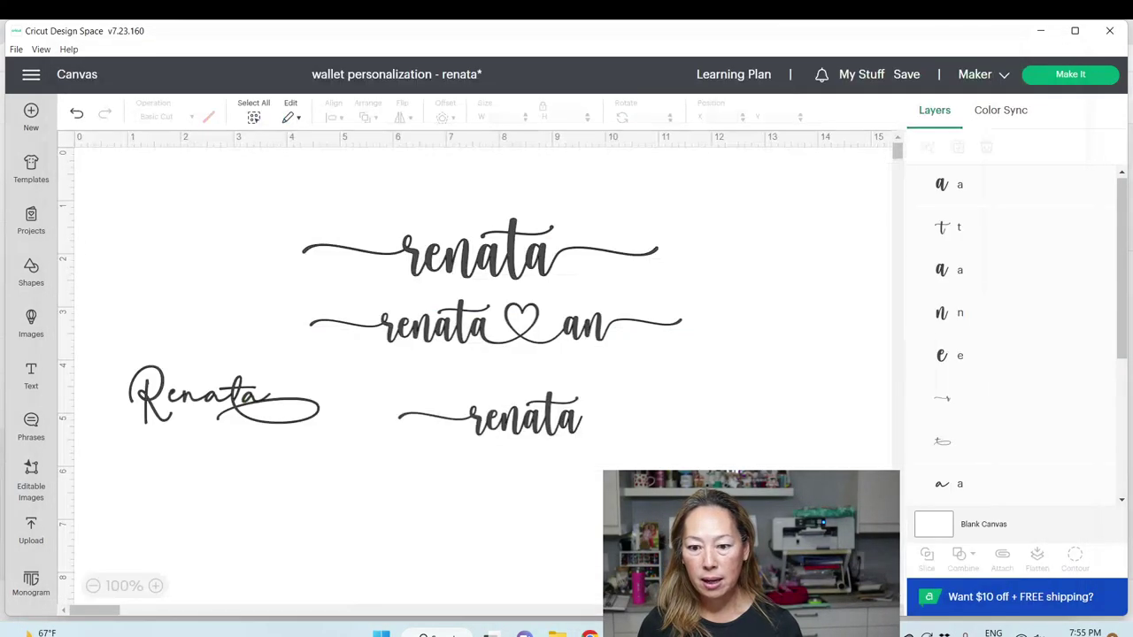
Step: In Cricut Design Space, replace the last a of the lower hello honey name with the copied heart-tail a
double_click(576, 423)
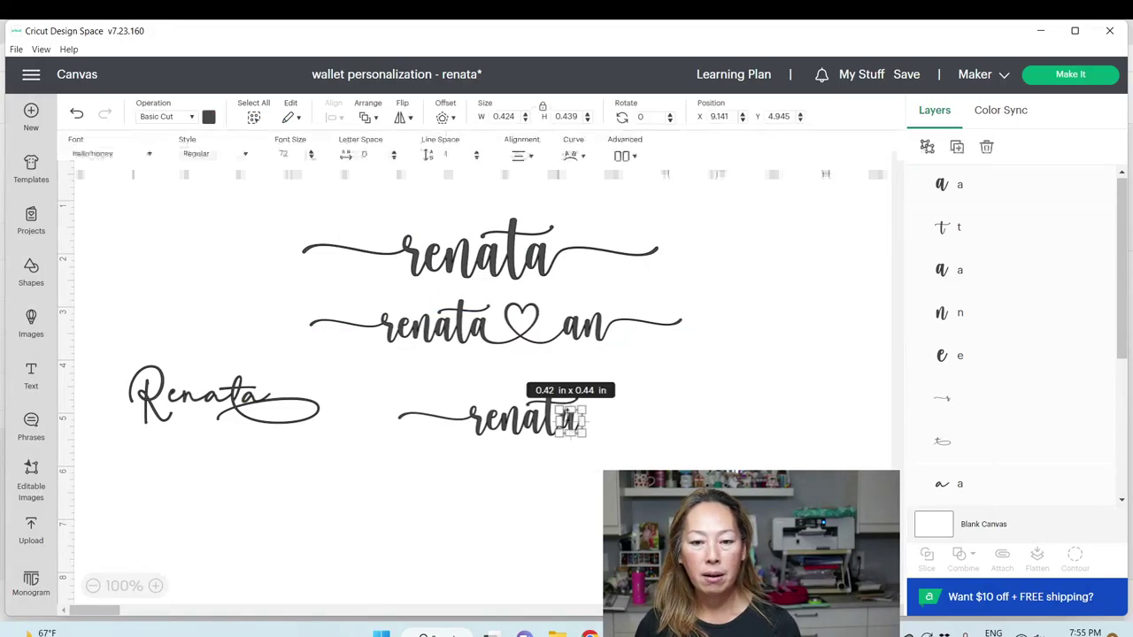
key("ctrl+v")
left_click(755, 452)
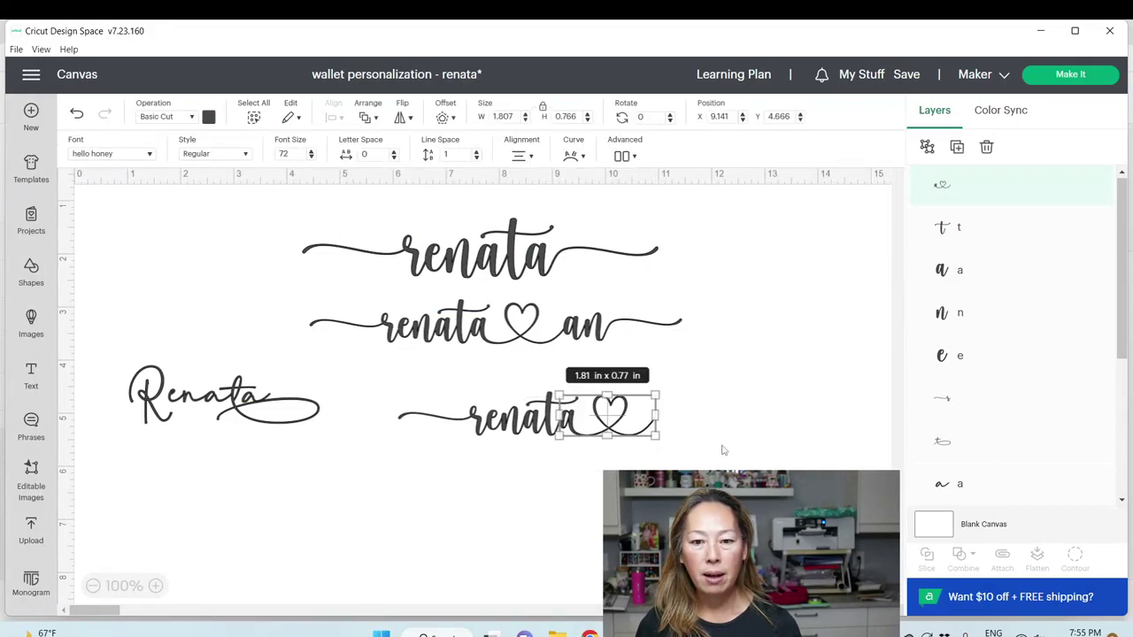
left_click(409, 458)
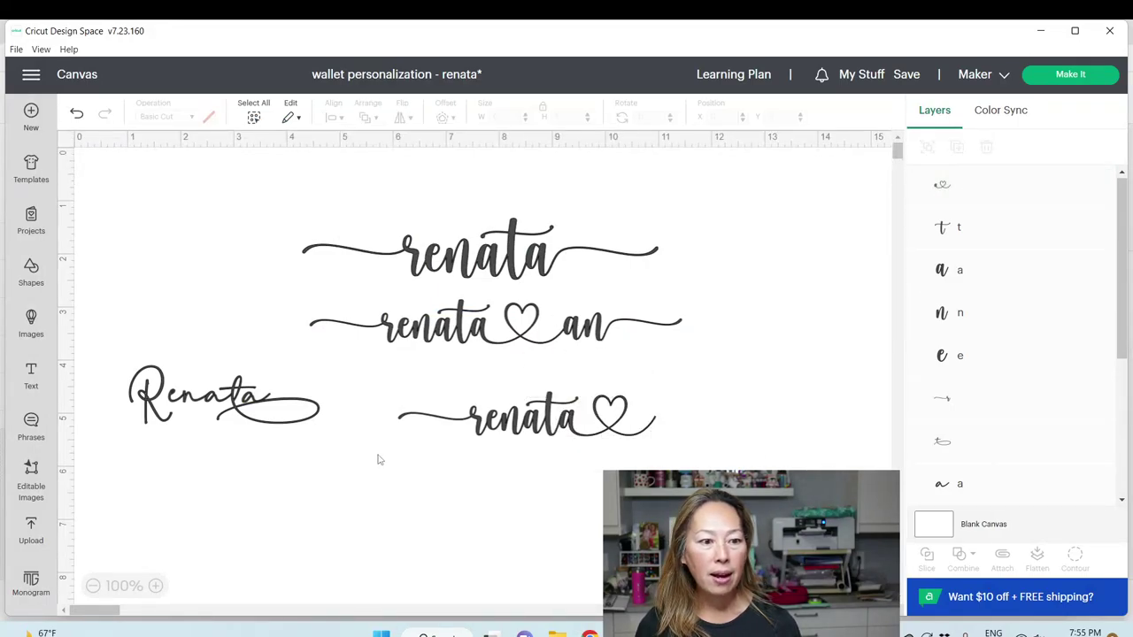
Step: Add a new hello honey text below the designs containing the same second name as the heart design above
left_click(39, 377)
left_click(174, 443)
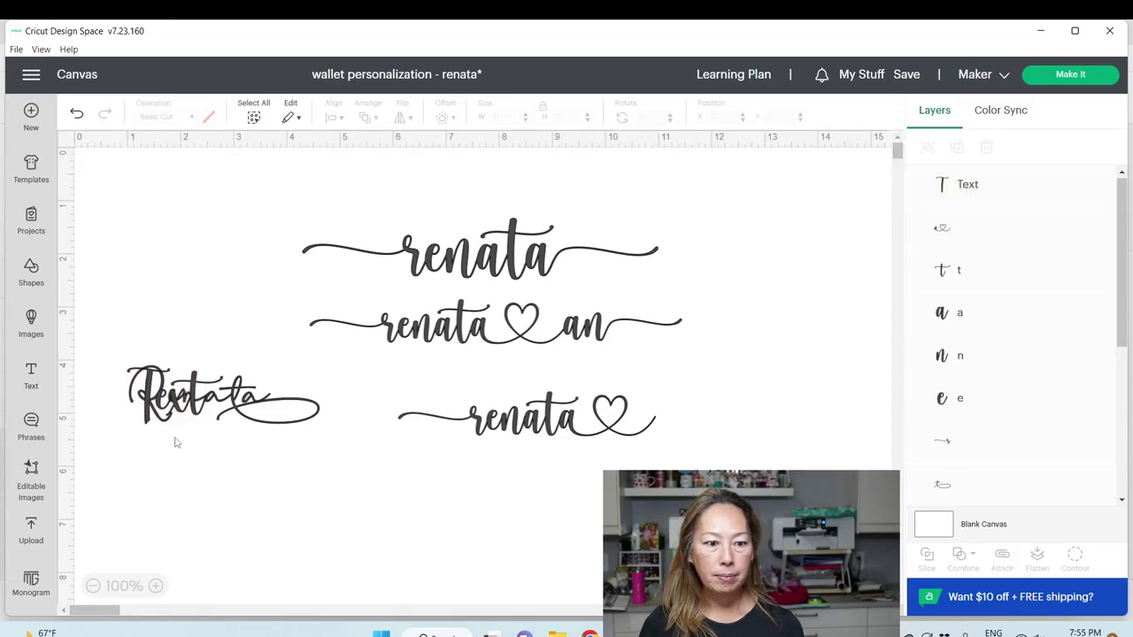
left_click_drag(174, 407, 358, 494)
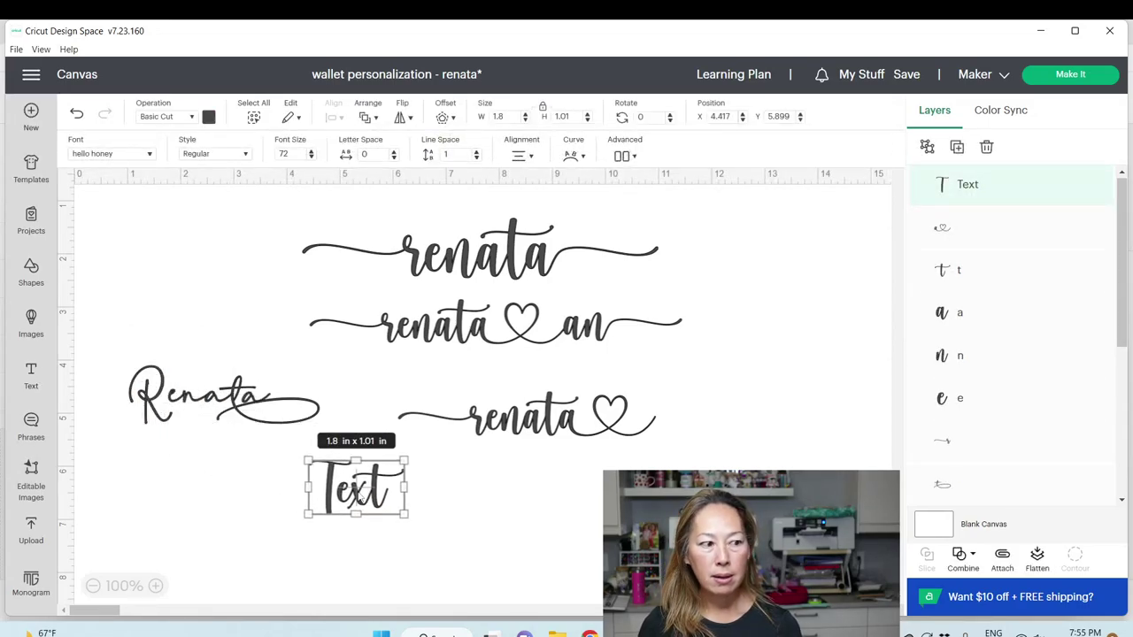
double_click(365, 487)
type("an")
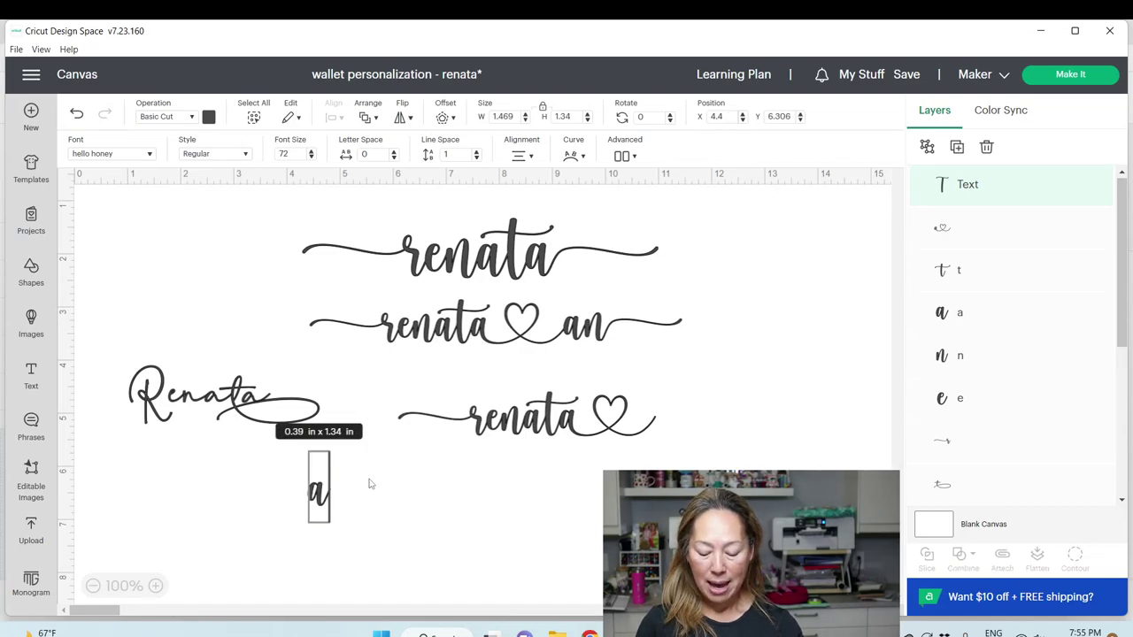
left_click(398, 526)
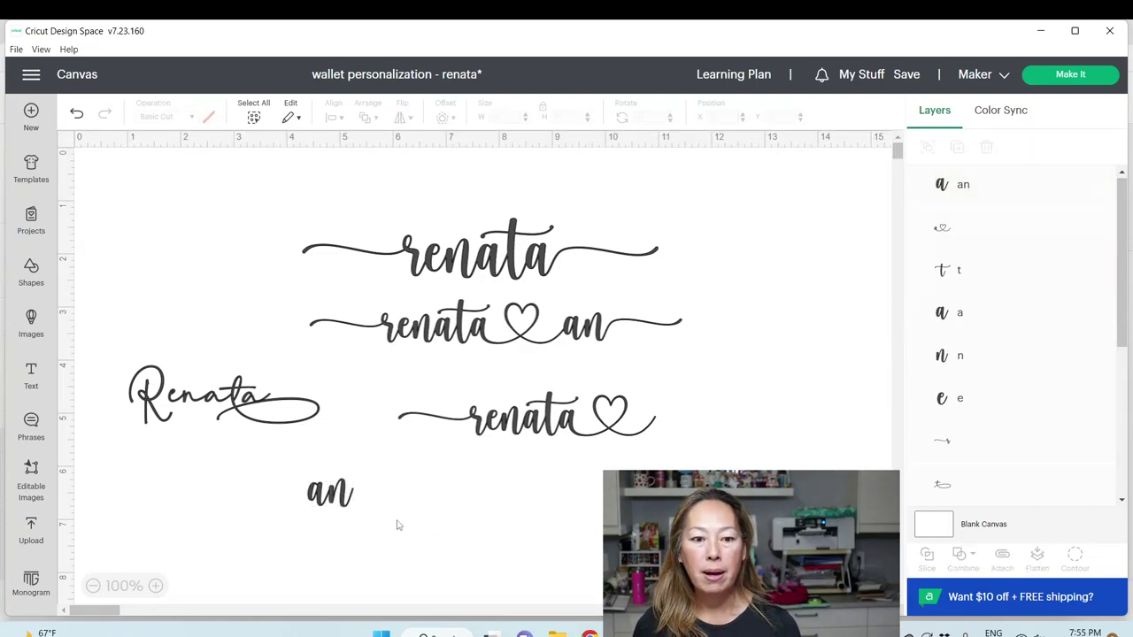
Step: Move the second name against the end of the heart tail and ungroup it into individual letters
left_click_drag(345, 503, 690, 429)
left_click(683, 430)
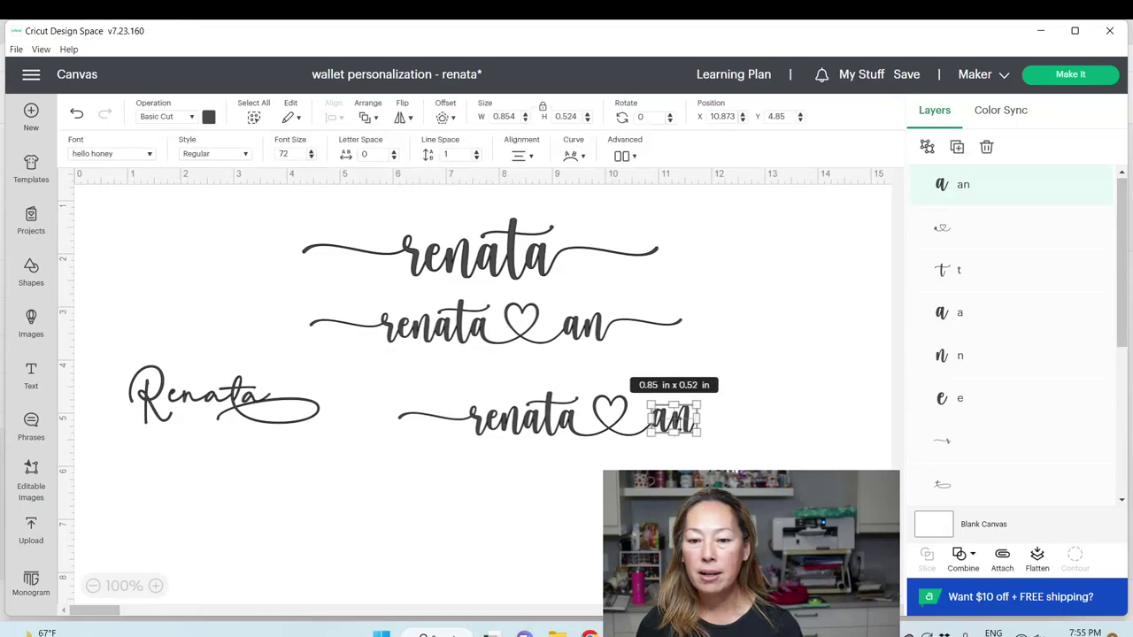
left_click(926, 147)
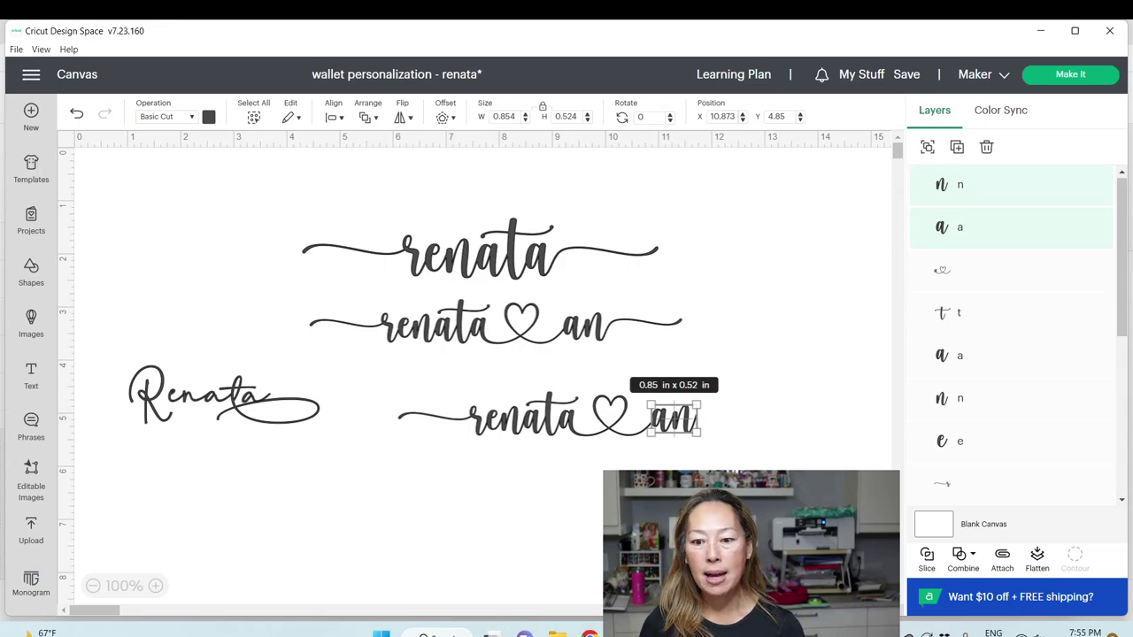
Step: Switch to MainType and copy the hello honey n character with the right-hand tail, 0xE066
key("alt+Tab")
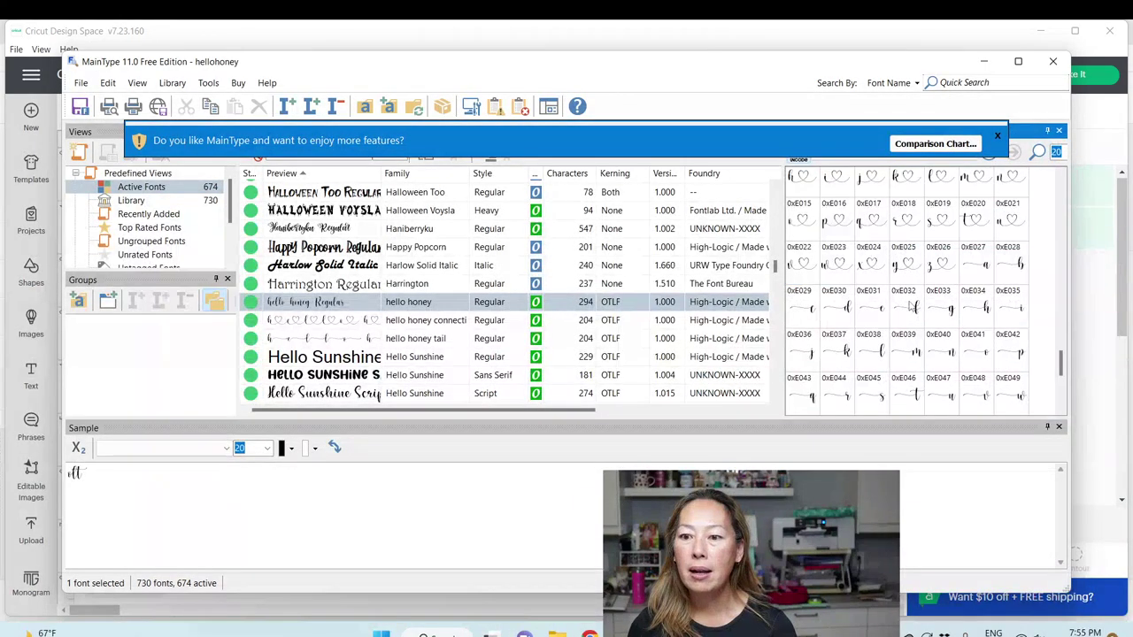
scroll(912, 307, "down", 3)
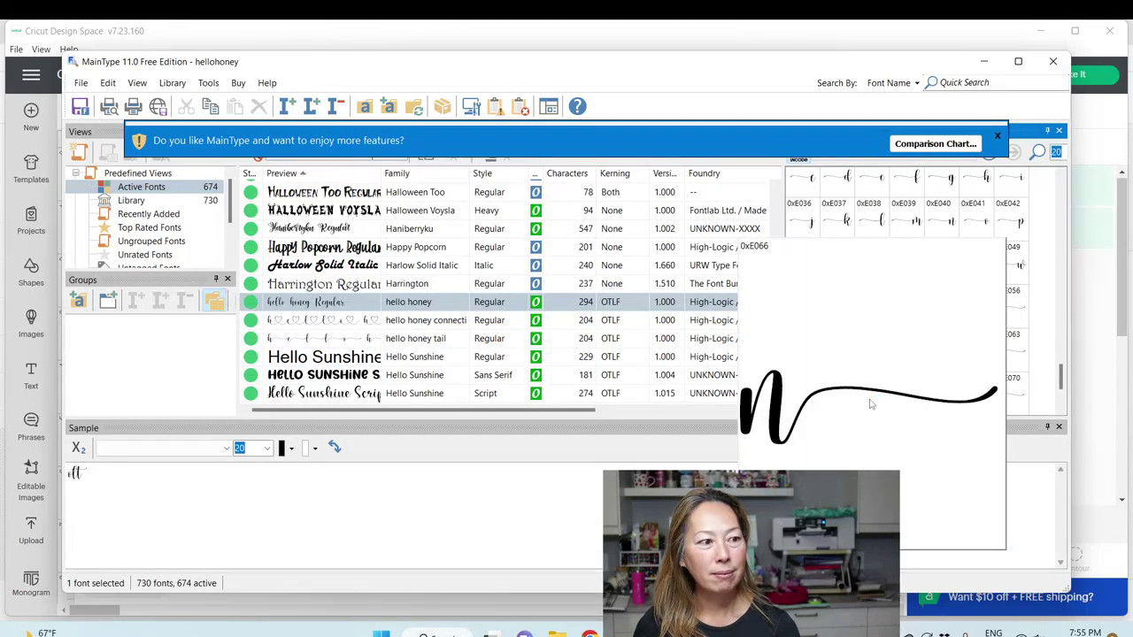
left_click(870, 405)
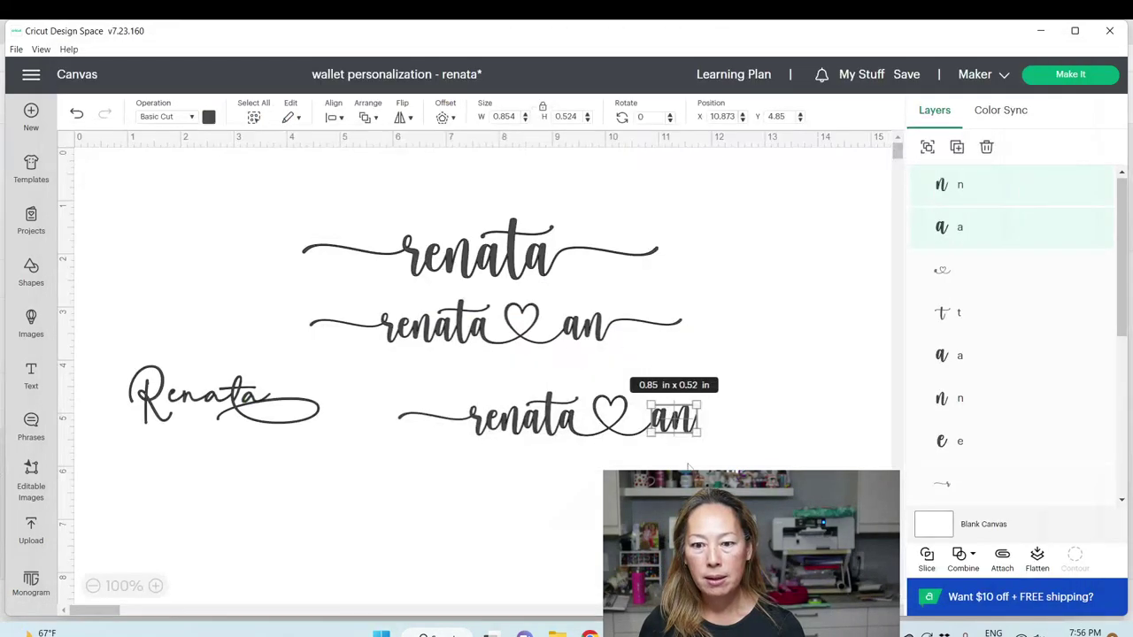
Step: In Cricut Design Space, replace the final n of the ungrouped second name with the copied tail n
left_click(697, 440)
double_click(687, 423)
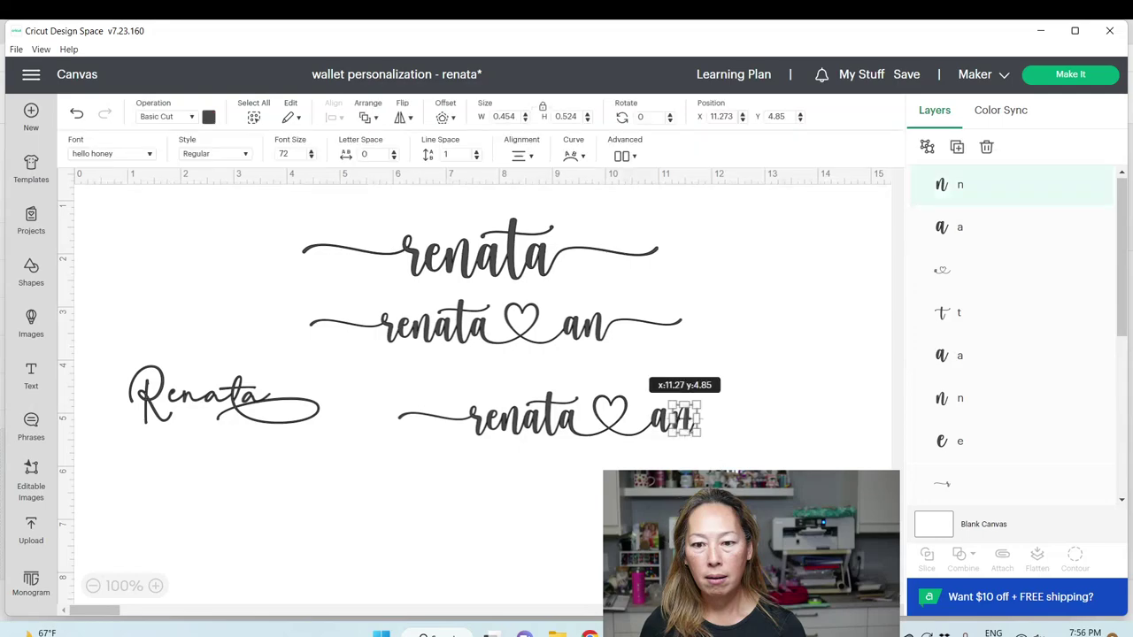
key("ctrl+v")
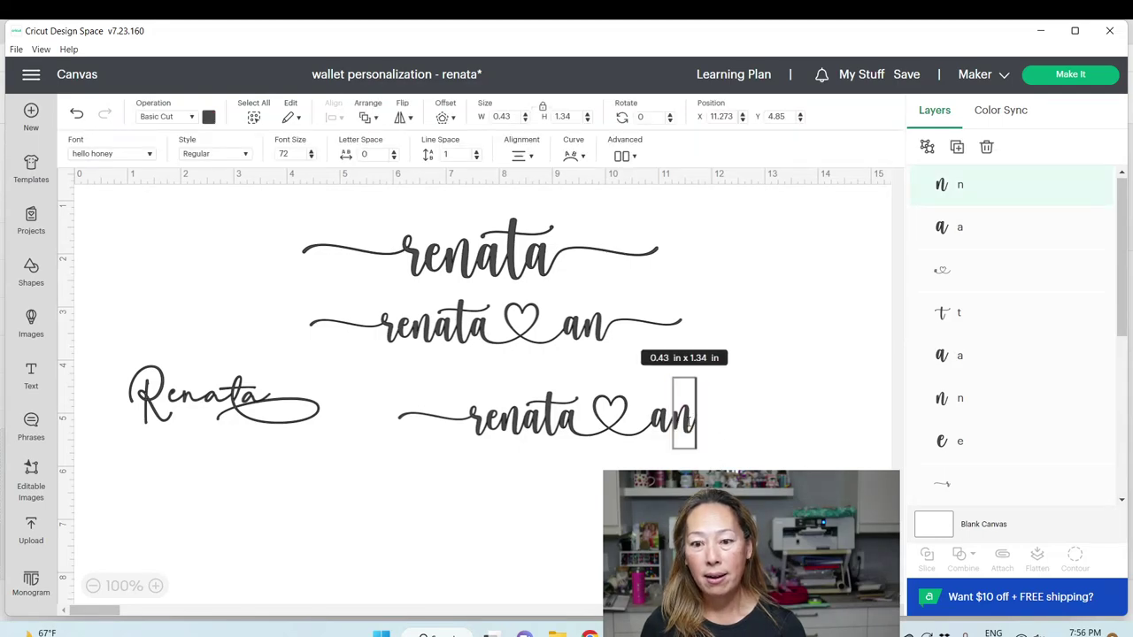
key("Escape")
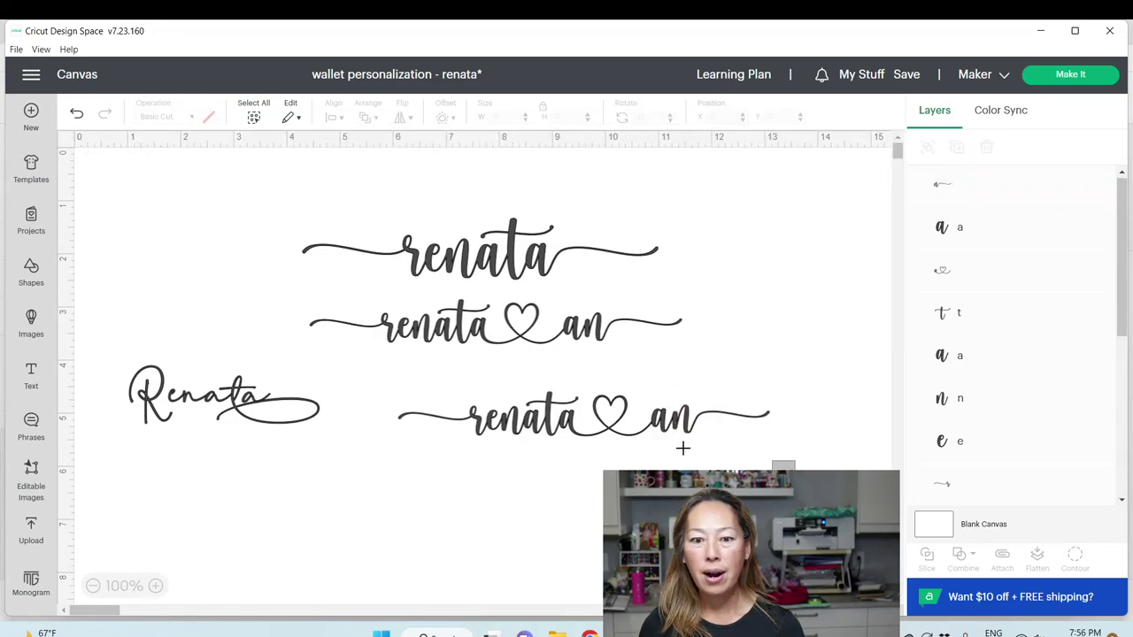
Step: Select all letters of the lower heart-joined name design and weld them into one shape
mouse_move(792, 472)
left_mouse_down()
mouse_move(450, 417)
mouse_move(459, 430)
left_mouse_up()
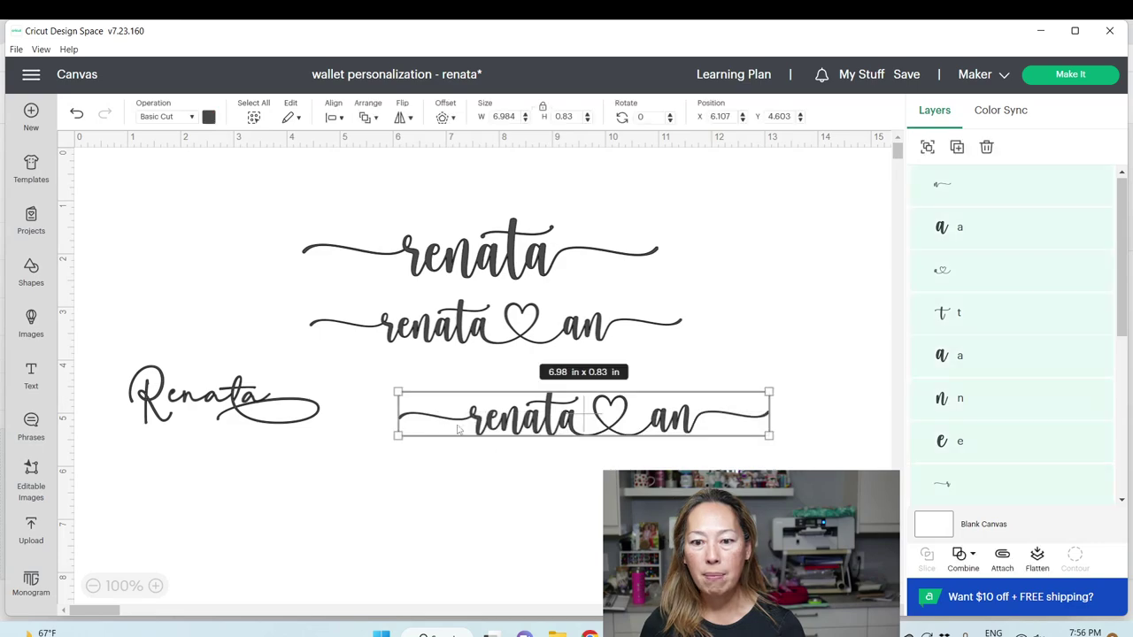
left_click(965, 557)
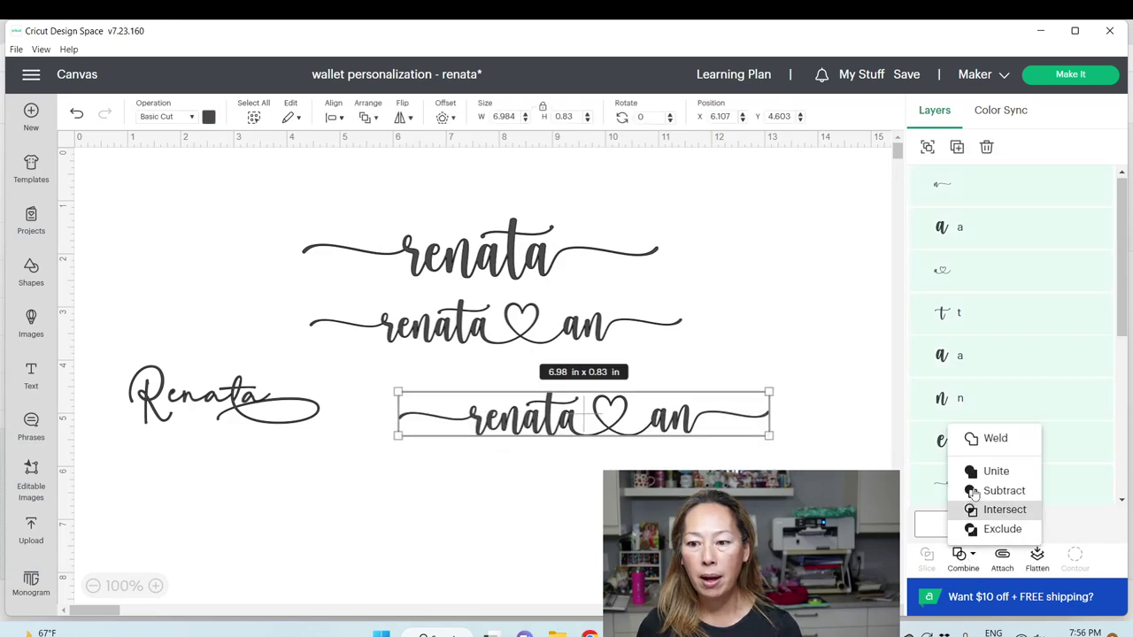
left_click(980, 441)
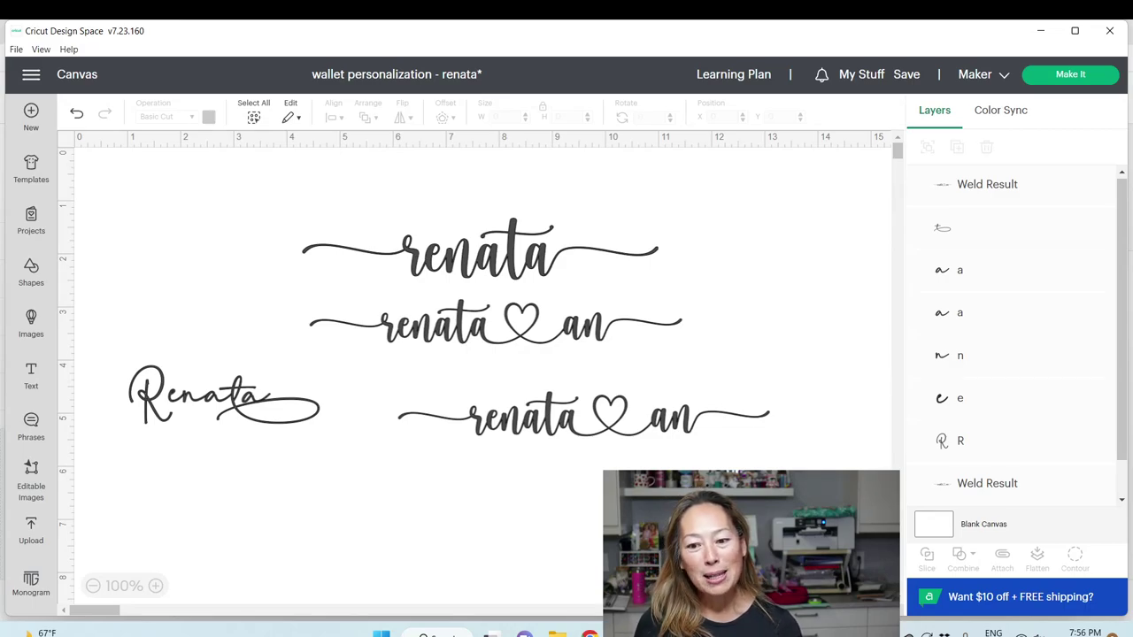
Step: Switch to Chrome, open creativefabrica.com in a new tab and go to its Script Fonts category
key("alt+Tab")
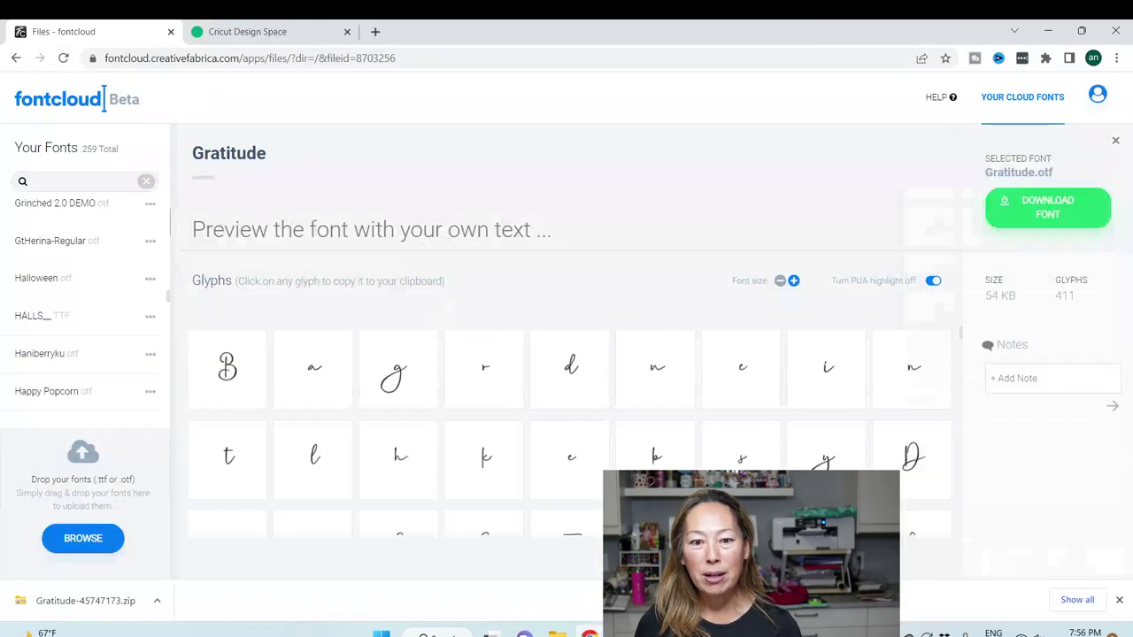
left_click(376, 31)
type("cr")
left_click(381, 85)
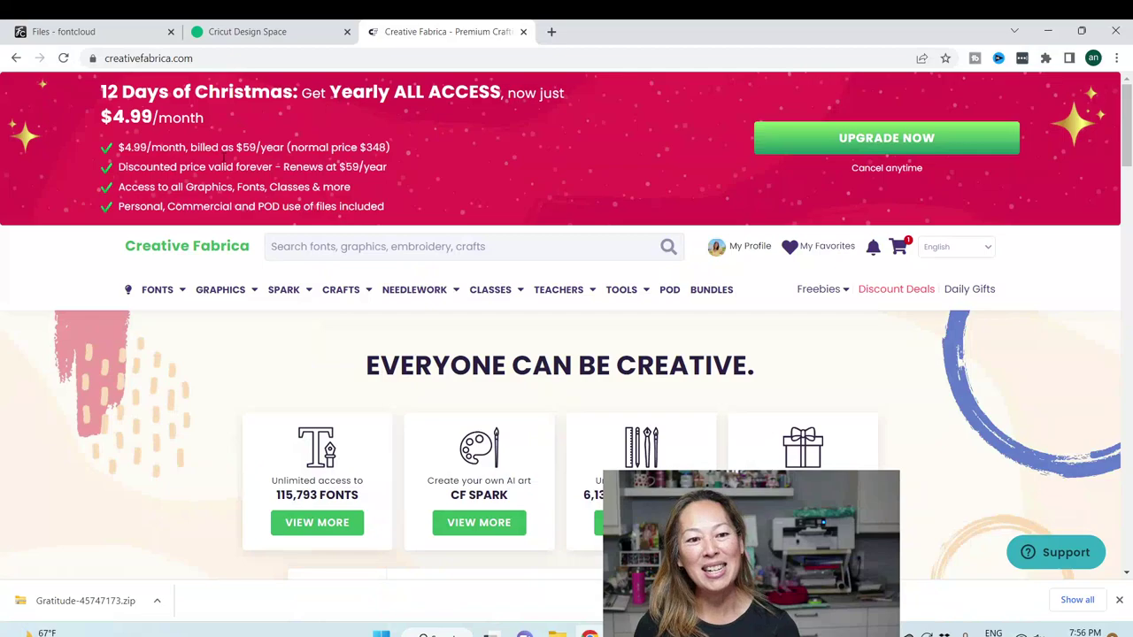
mouse_move(180, 295)
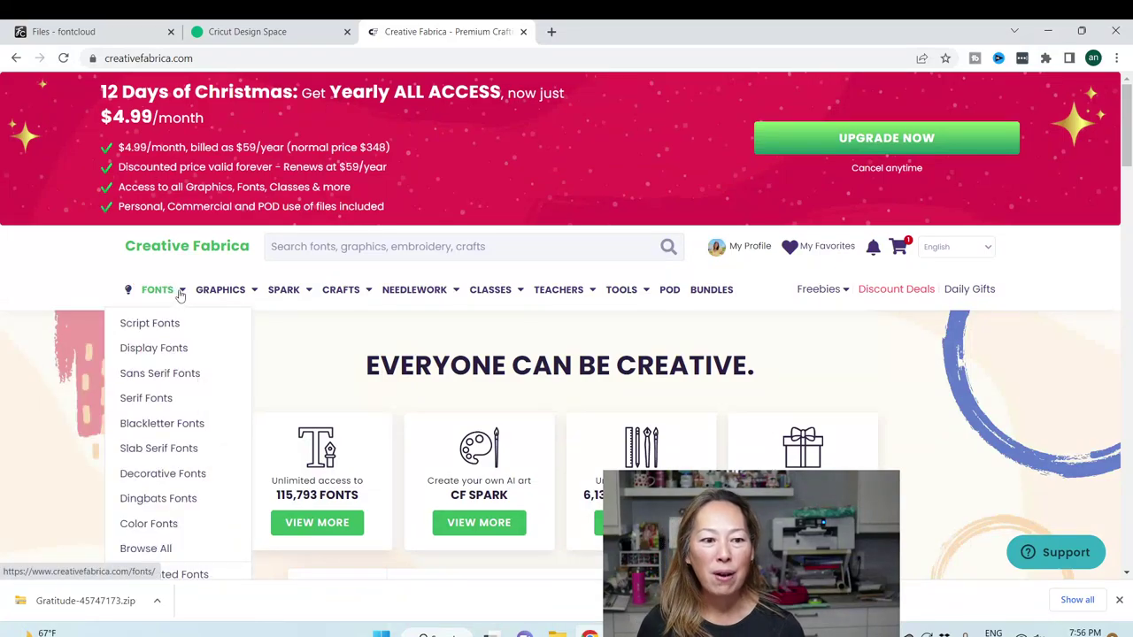
left_click(170, 325)
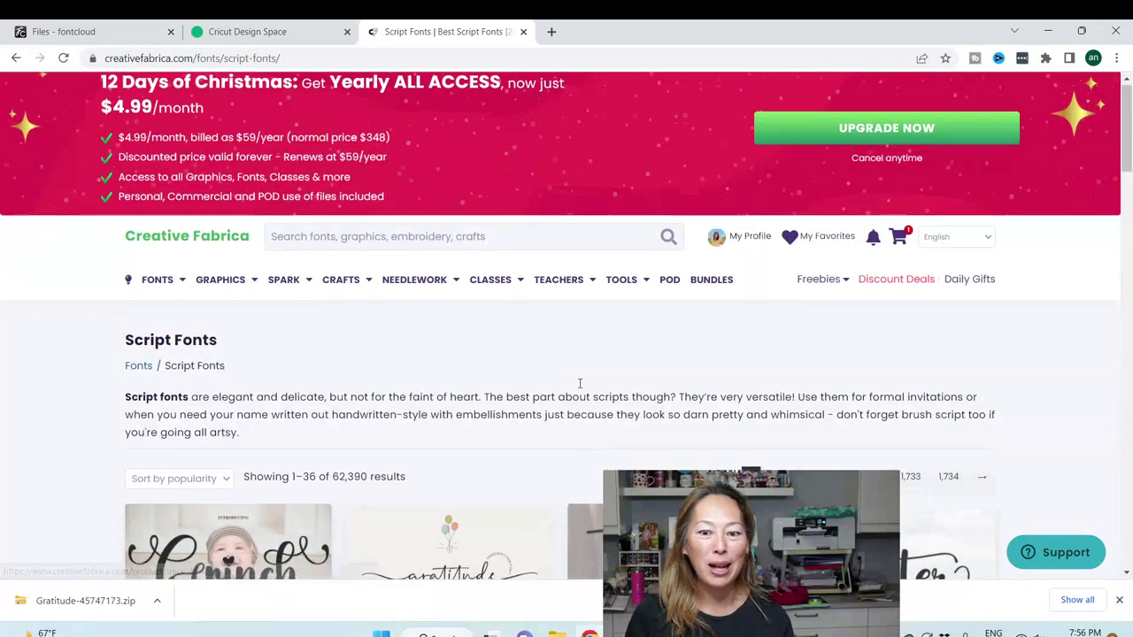
Step: Browse the Script Fonts listing for handwritten fonts with decorative tails and hearts
scroll(578, 376, "down", 1)
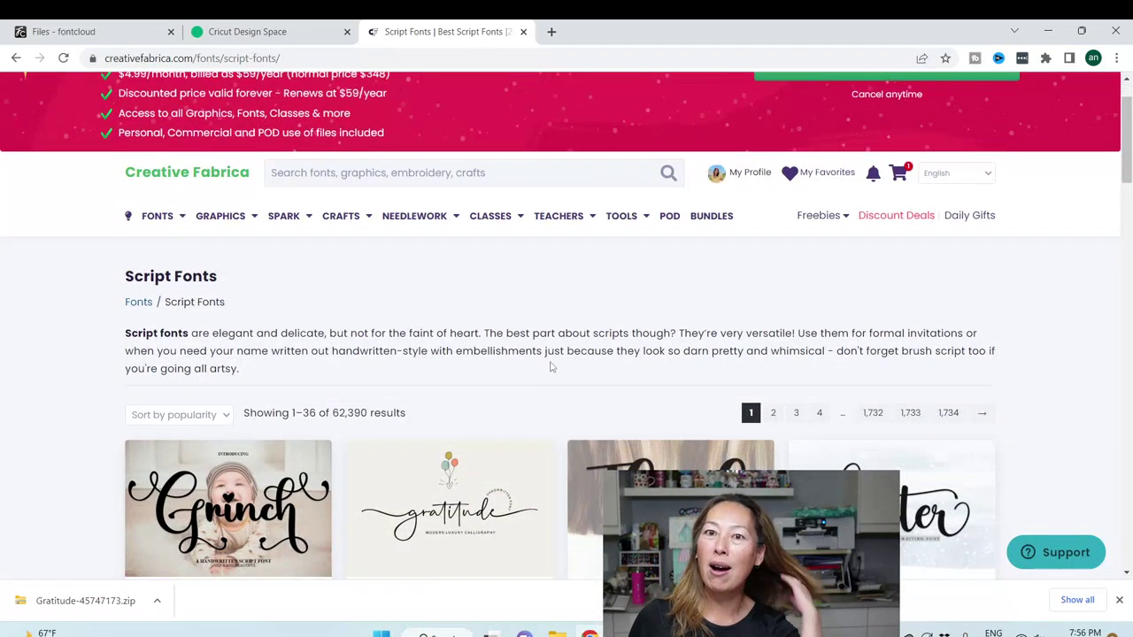
scroll(532, 355, "down", 2)
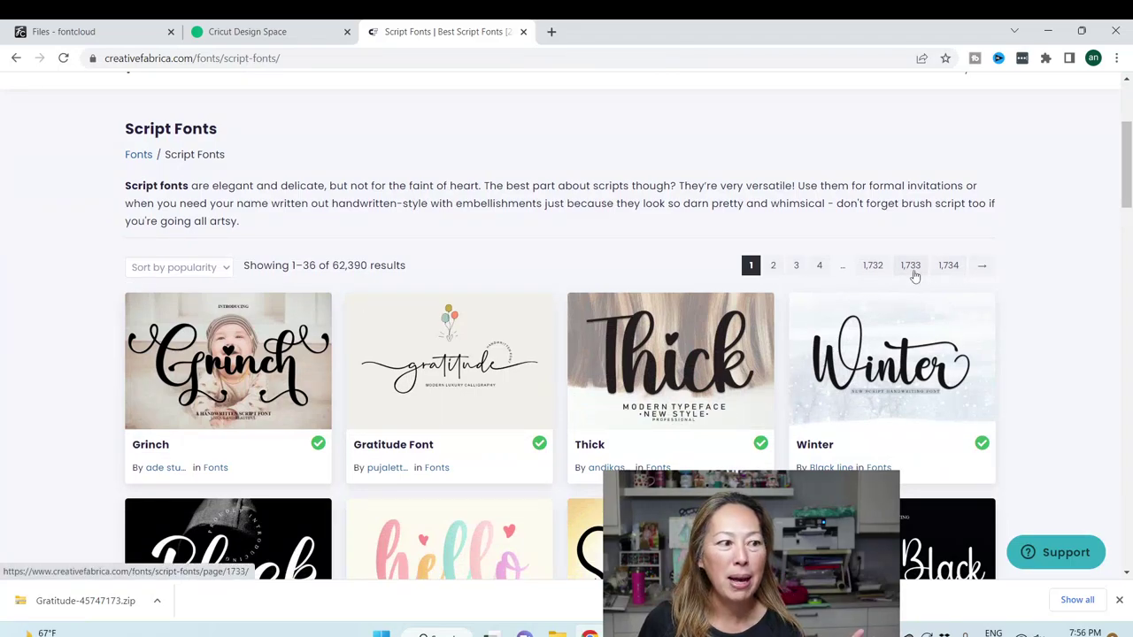
scroll(464, 416, "down", 2)
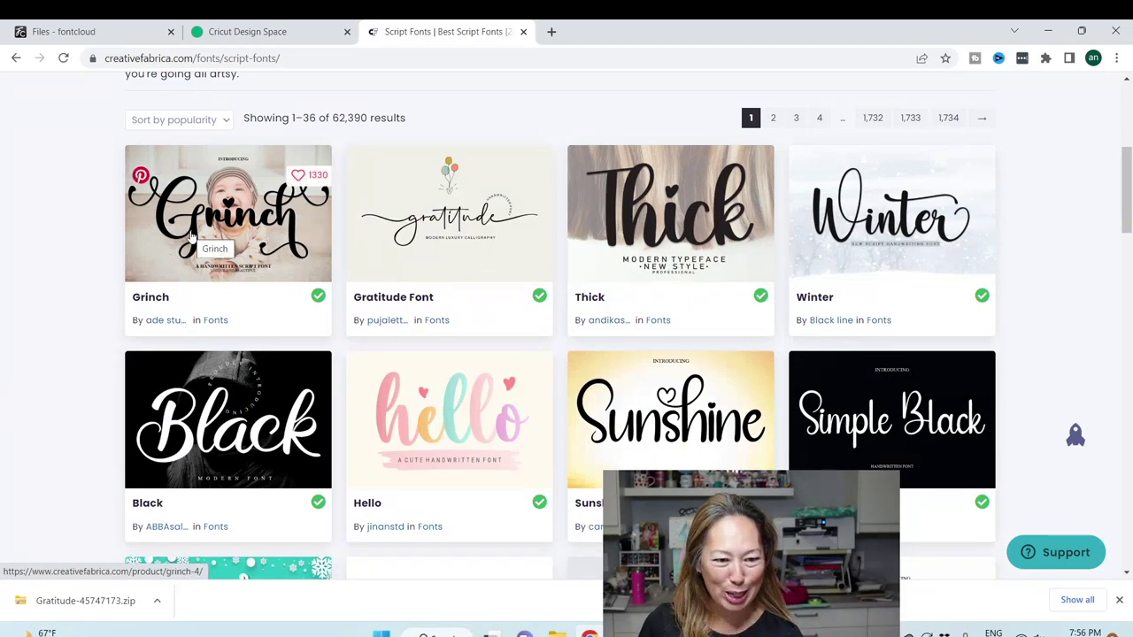
scroll(189, 238, "down", 4)
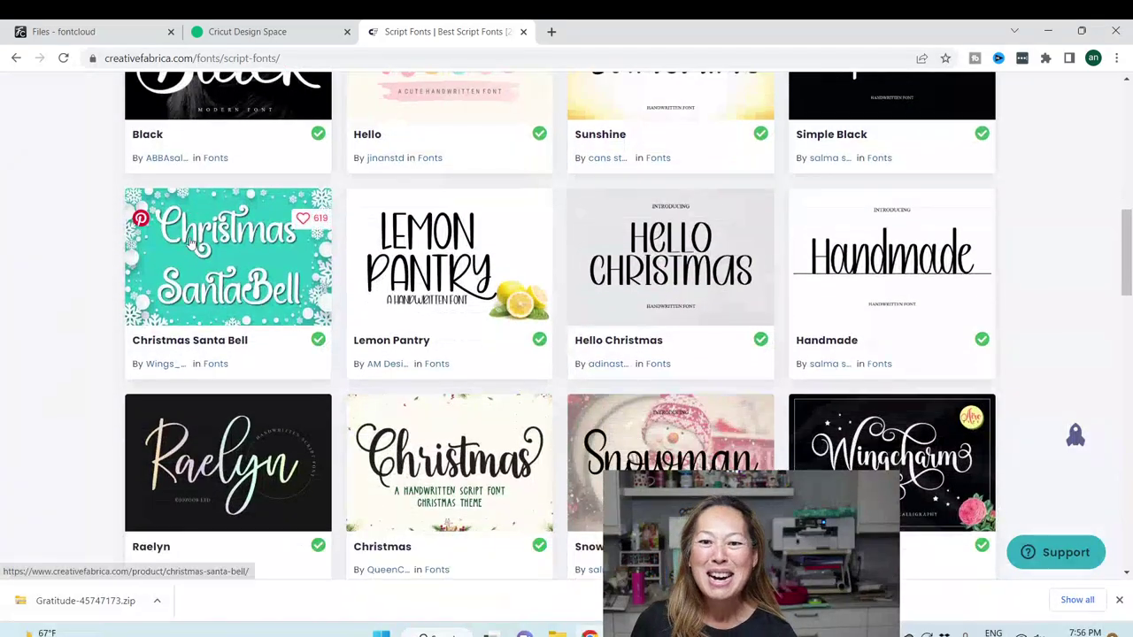
scroll(189, 239, "down", 1)
scroll(190, 241, "down", 2)
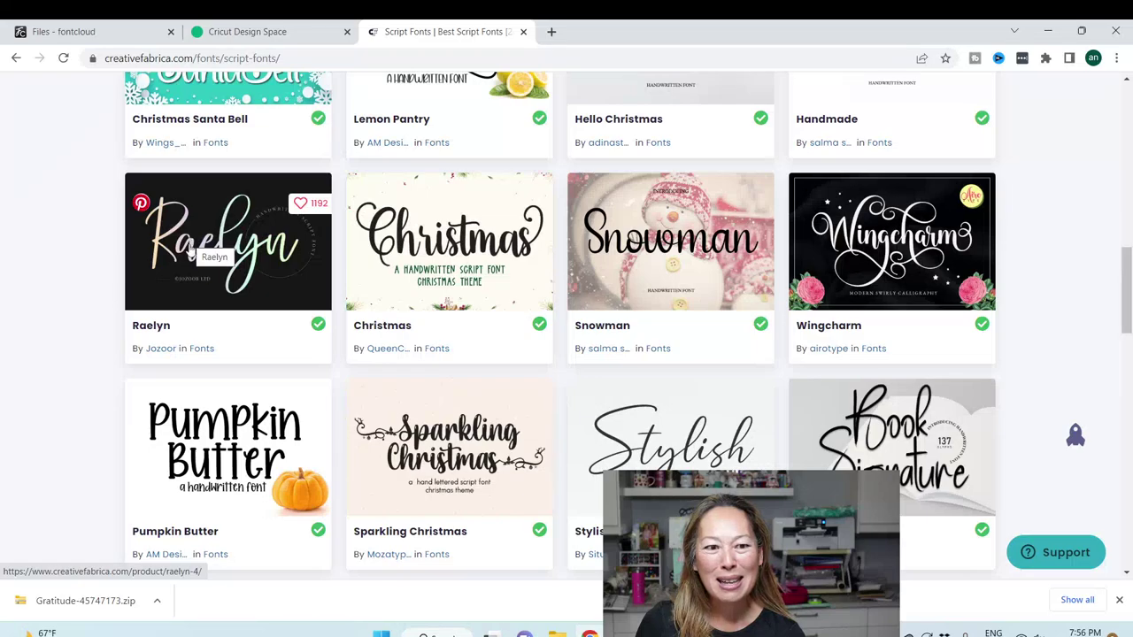
scroll(270, 264, "down", 2)
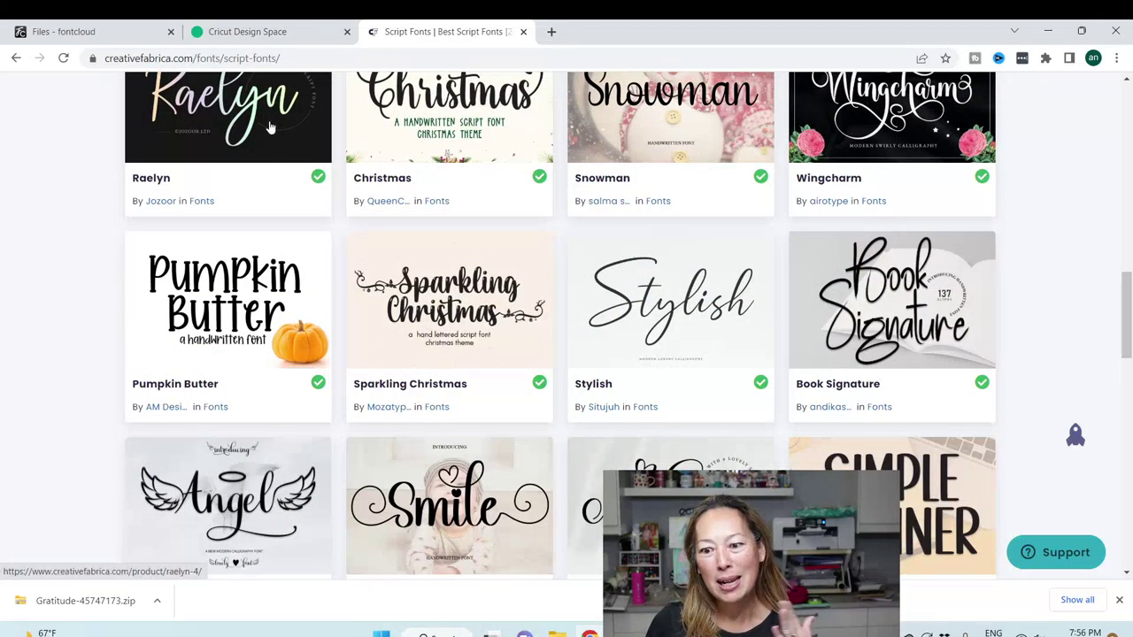
scroll(379, 245, "down", 5)
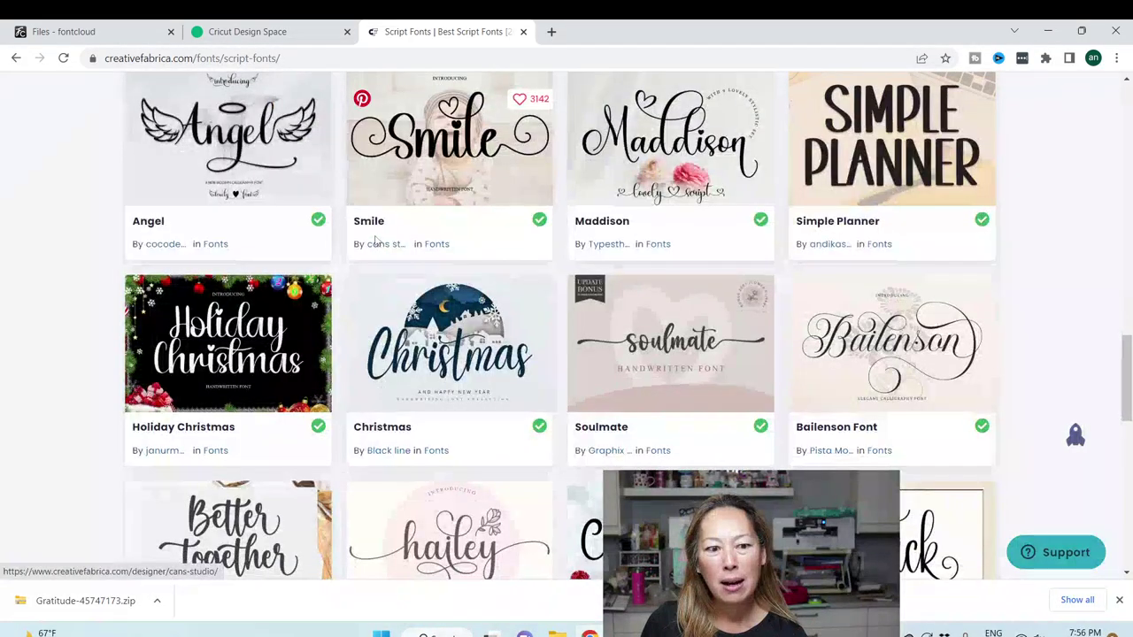
scroll(375, 241, "down", 2)
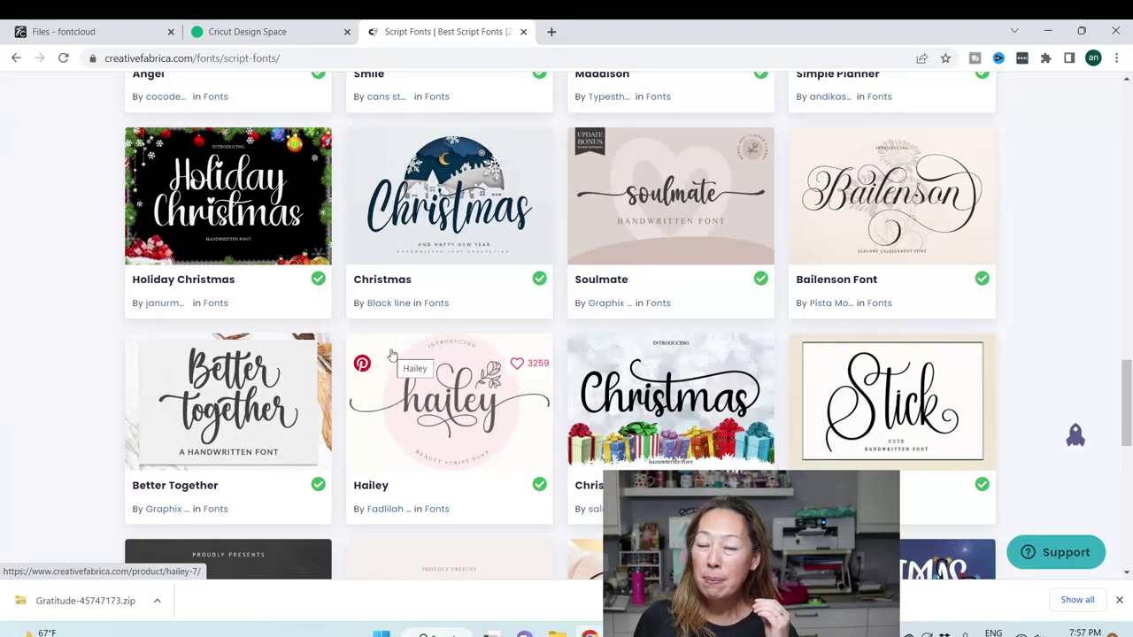
Step: Search Creative Fabrica for "christmas font"
scroll(393, 354, "down", 2)
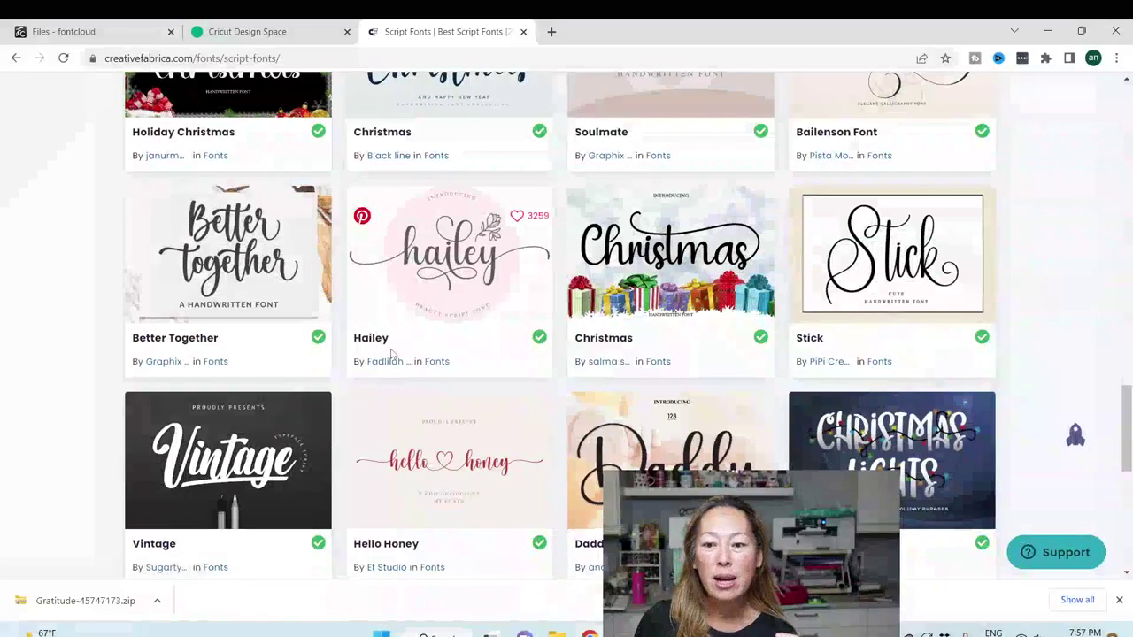
scroll(390, 354, "up", 15)
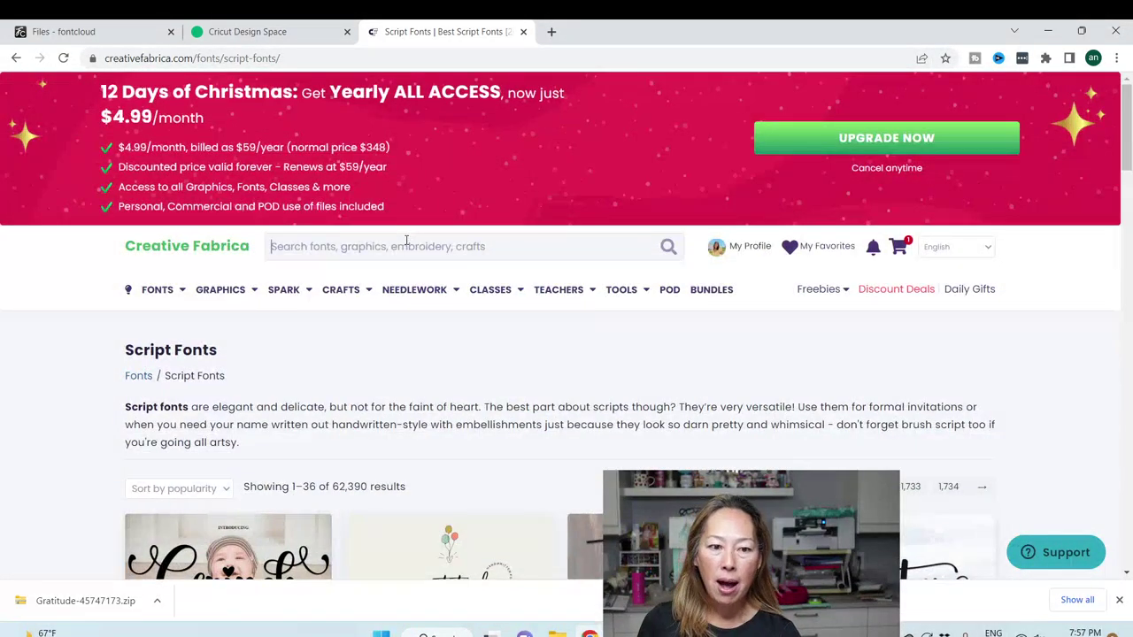
left_click(406, 240)
type("chr")
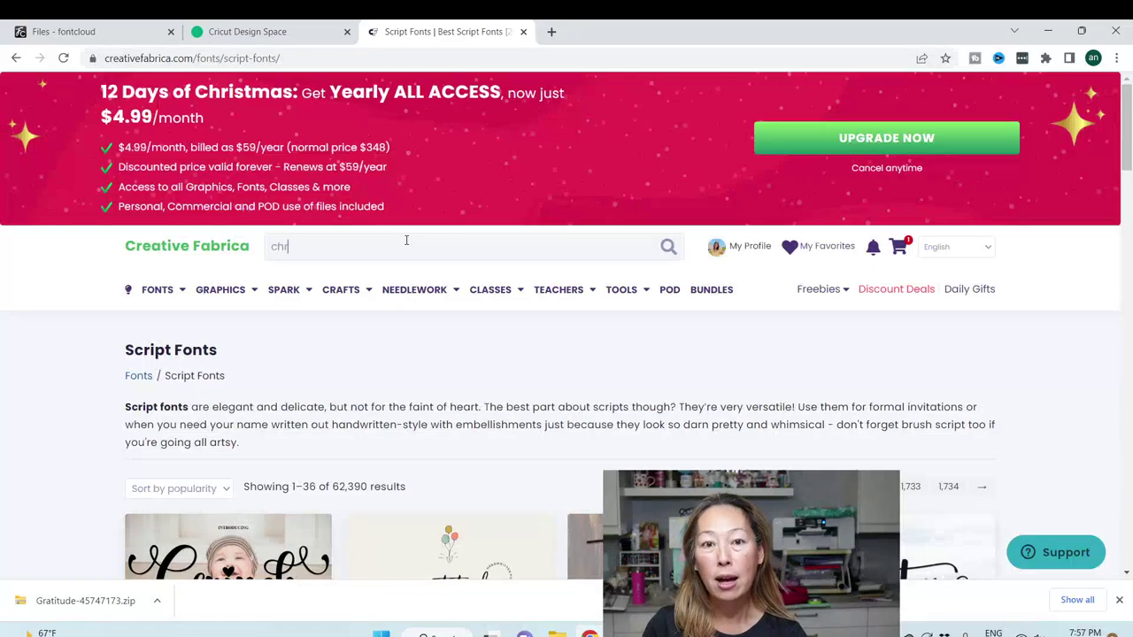
type("istmas font")
key("Return")
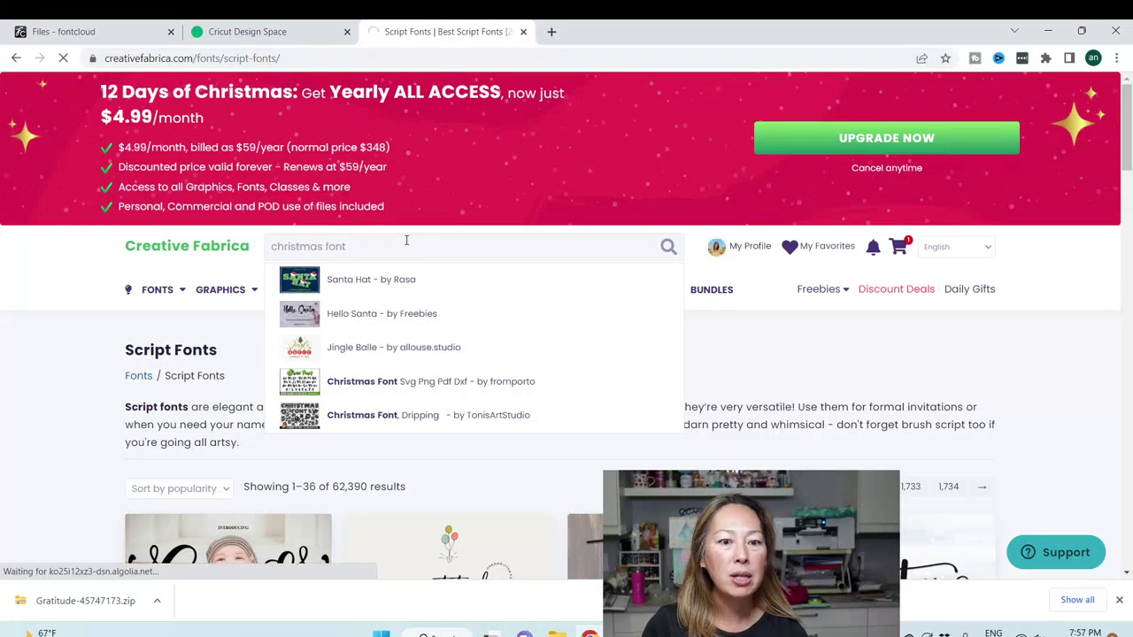
Step: Browse the christmas font results through to the second page for suitable lettering styles
scroll(404, 206, "down", 2)
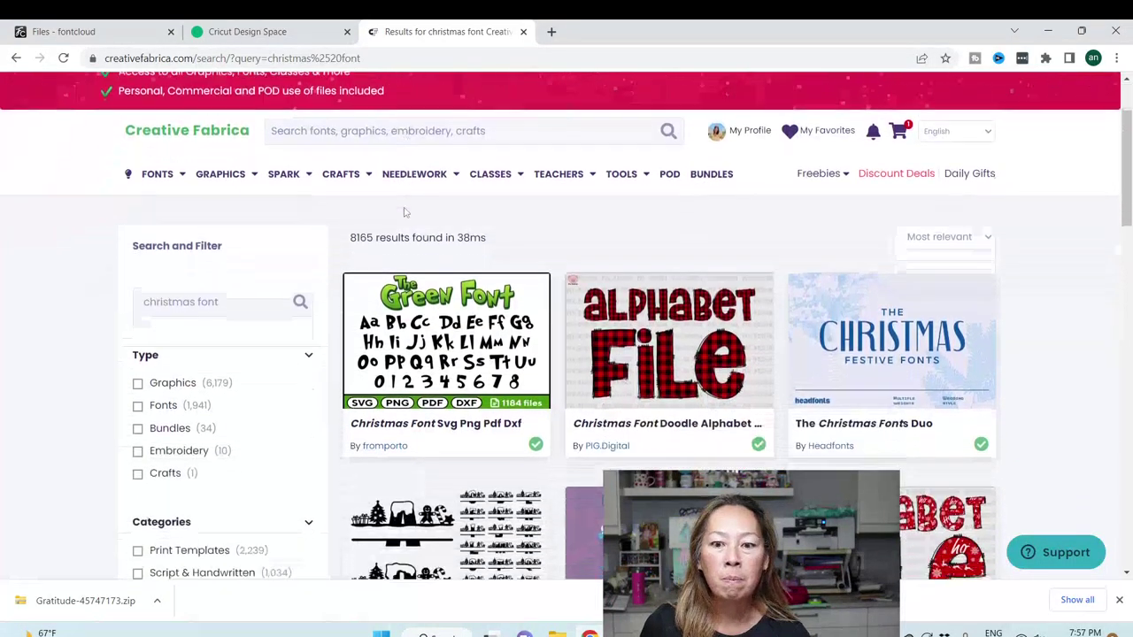
scroll(404, 213, "down", 2)
scroll(403, 211, "down", 1)
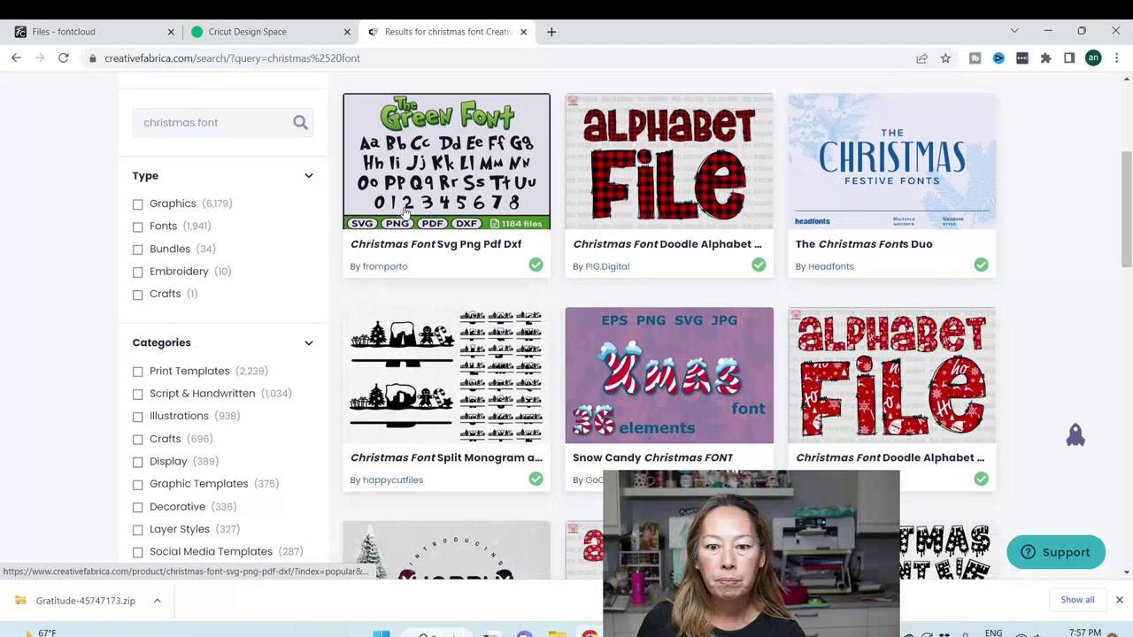
scroll(401, 210, "down", 1)
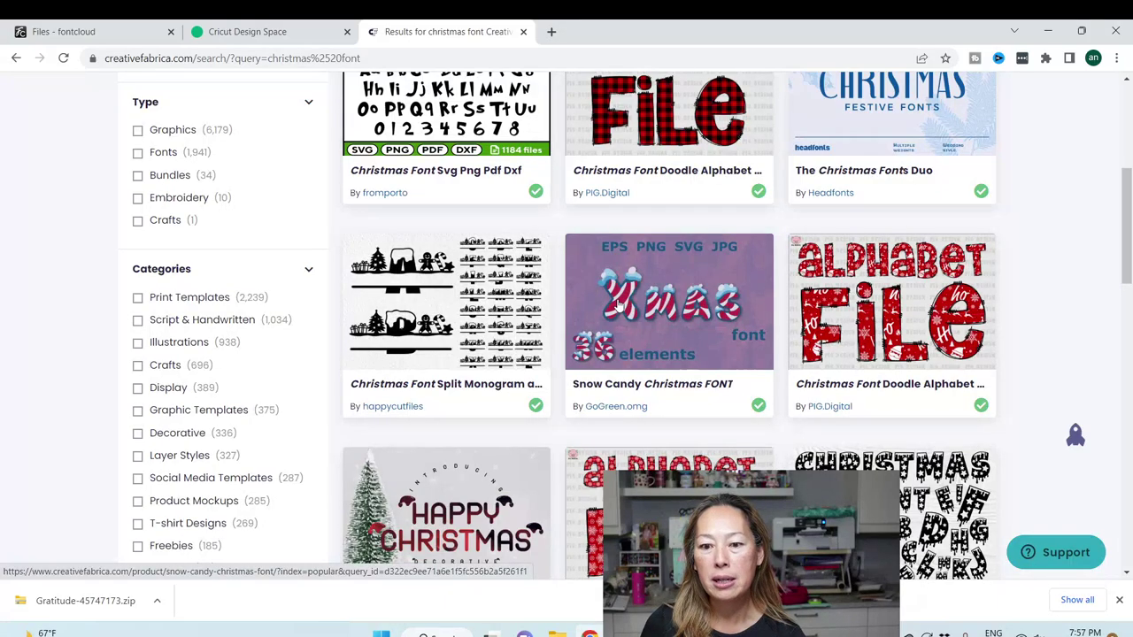
scroll(618, 305, "down", 5)
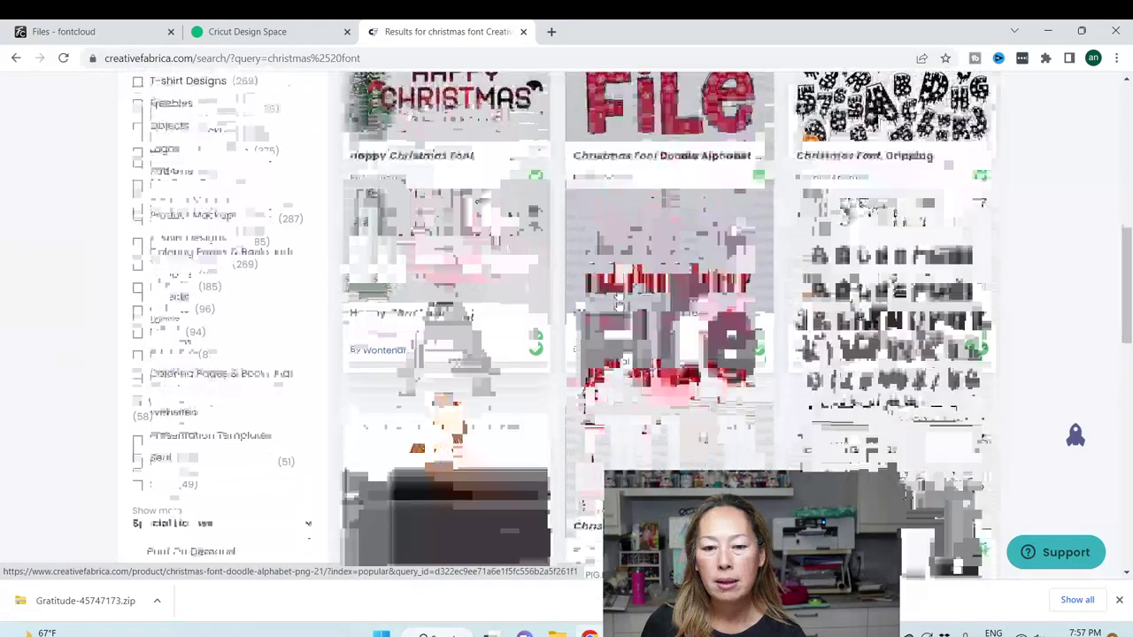
scroll(618, 306, "down", 2)
scroll(531, 265, "down", 2)
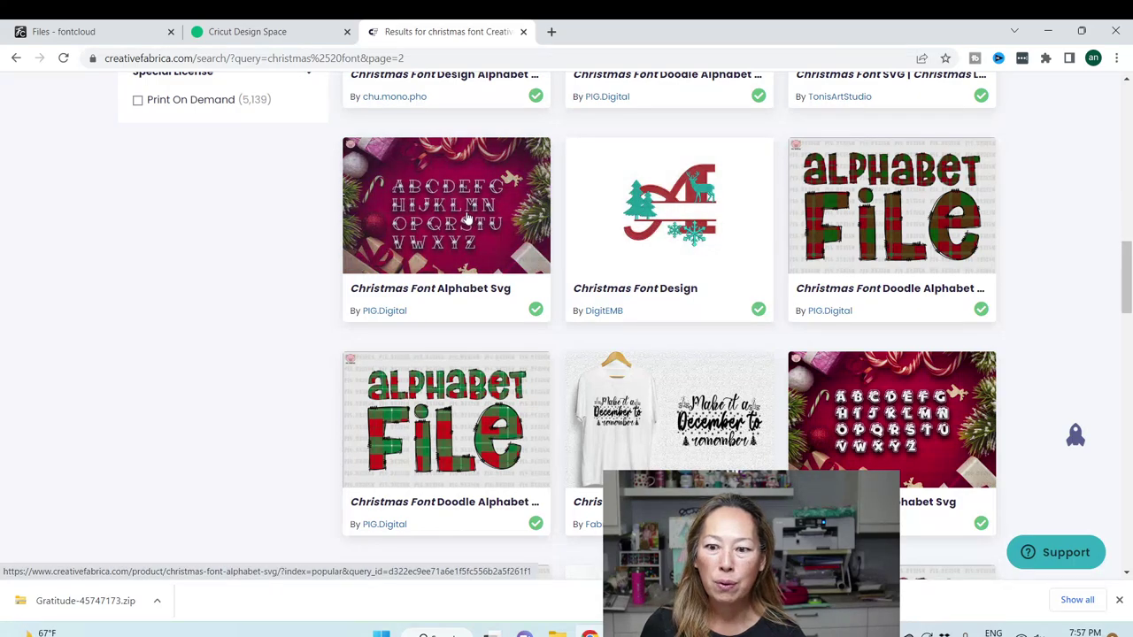
scroll(468, 219, "down", 1)
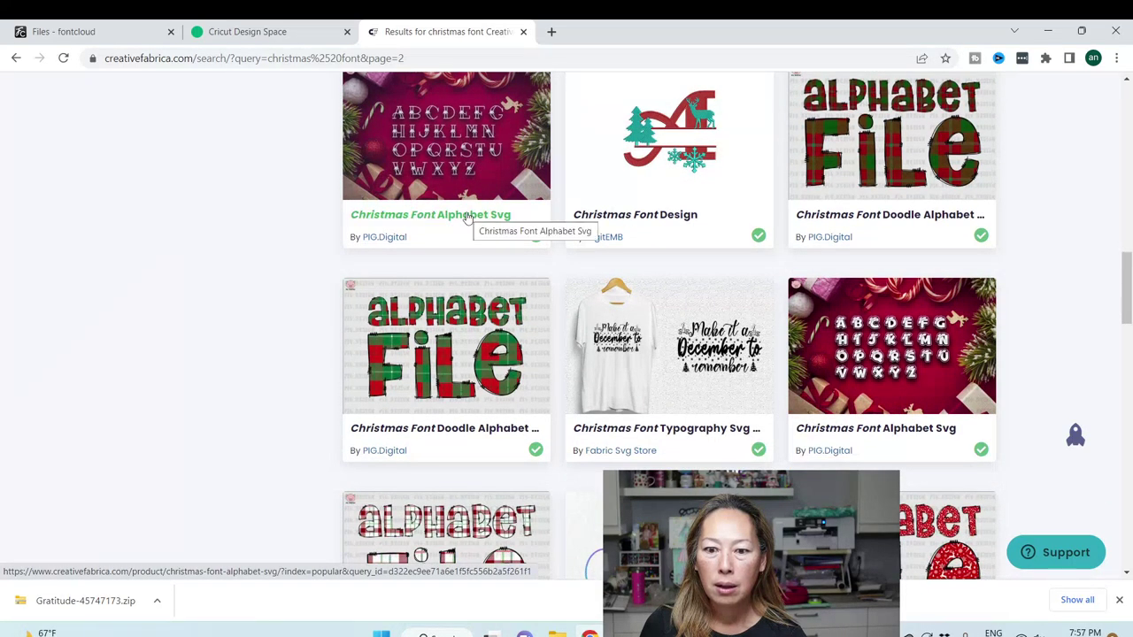
Step: Open the Christmas Font Typography Svg Design product with the December T-shirt and check its description and included file formats
left_click(687, 357)
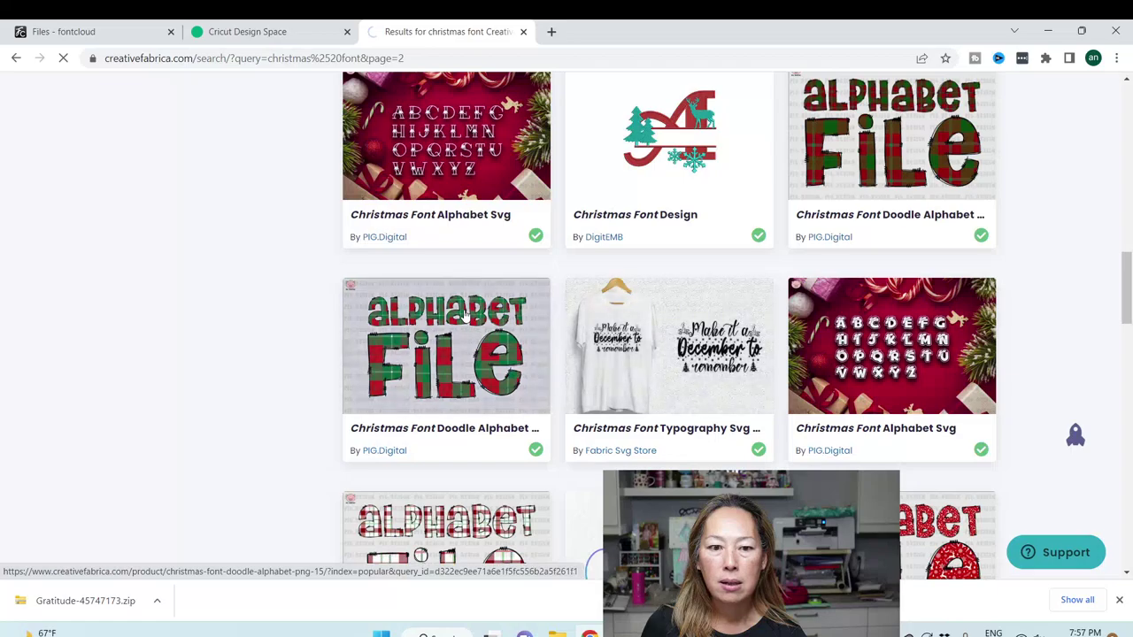
scroll(460, 308, "down", 3)
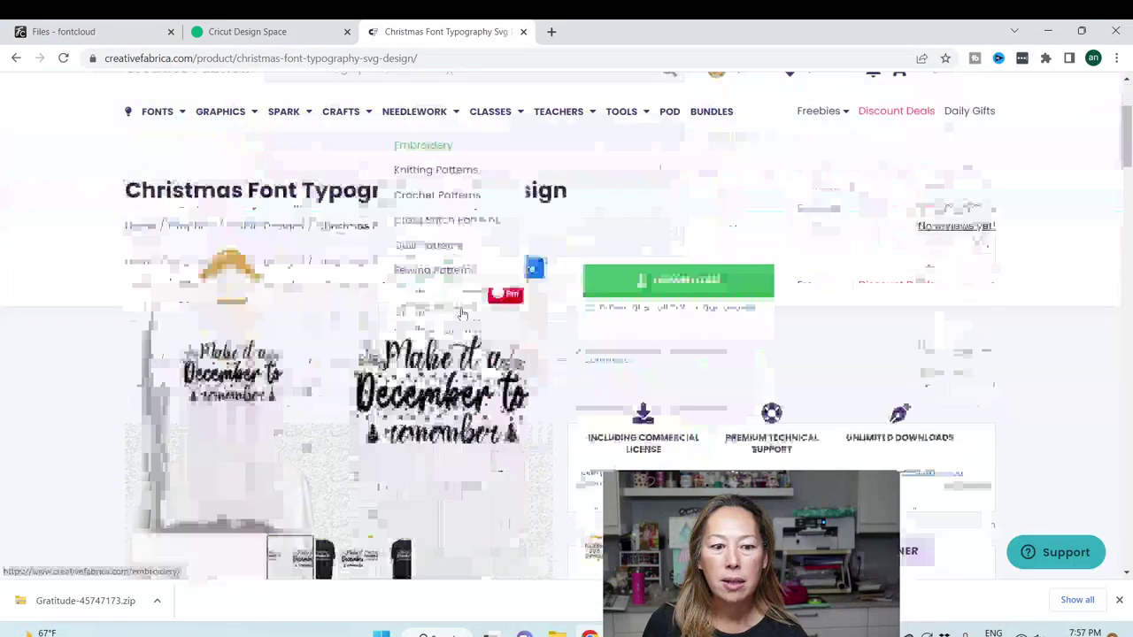
scroll(454, 303, "down", 2)
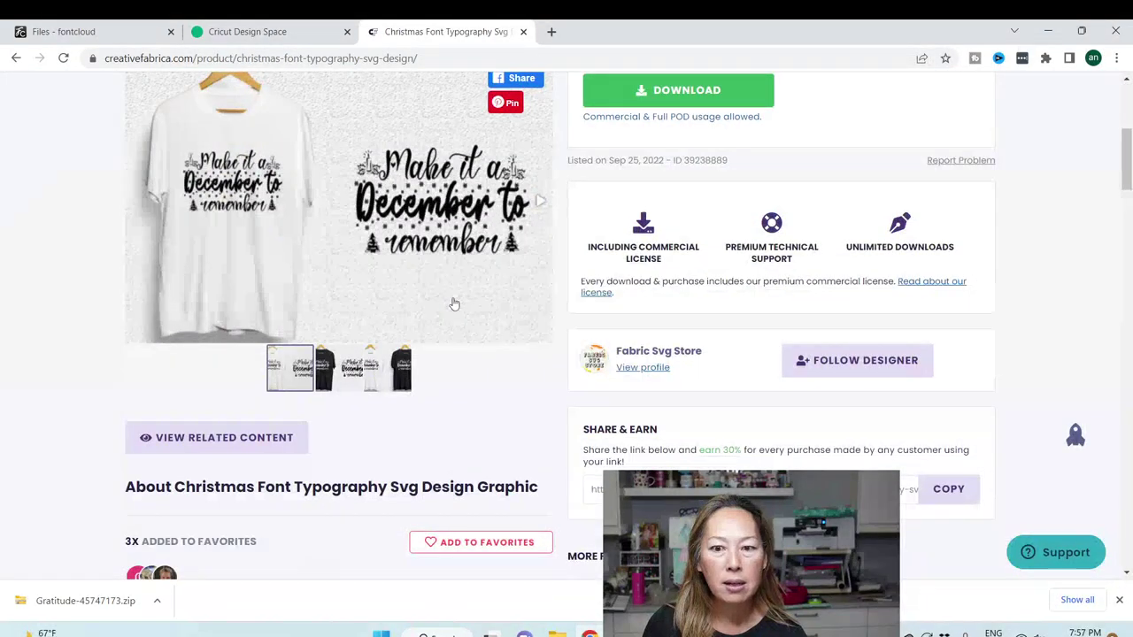
scroll(454, 304, "down", 5)
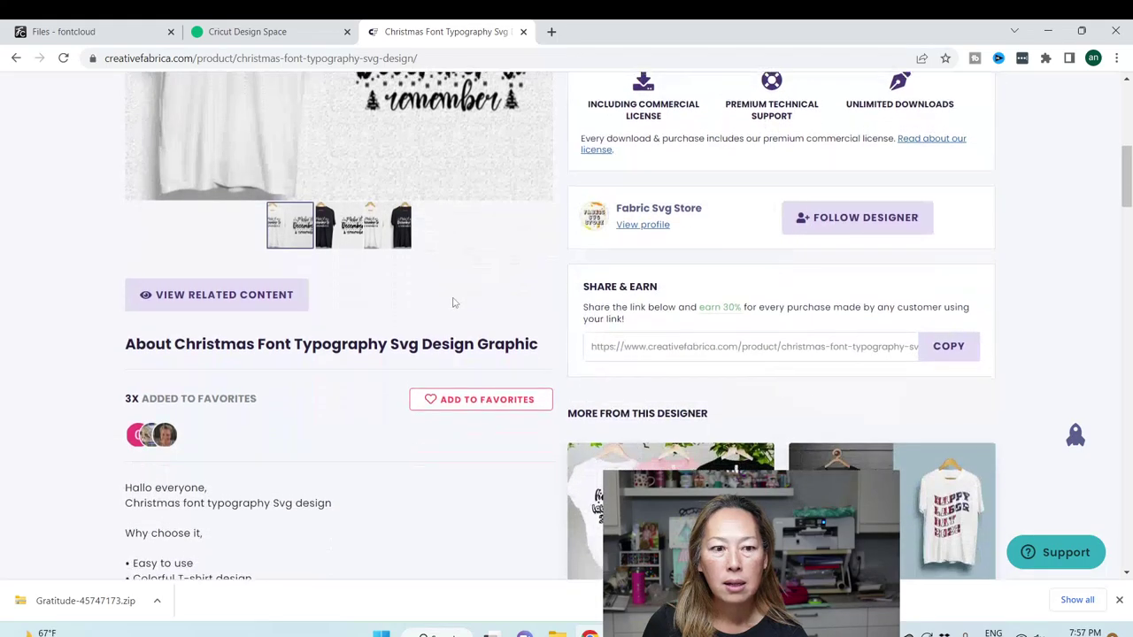
scroll(453, 303, "down", 2)
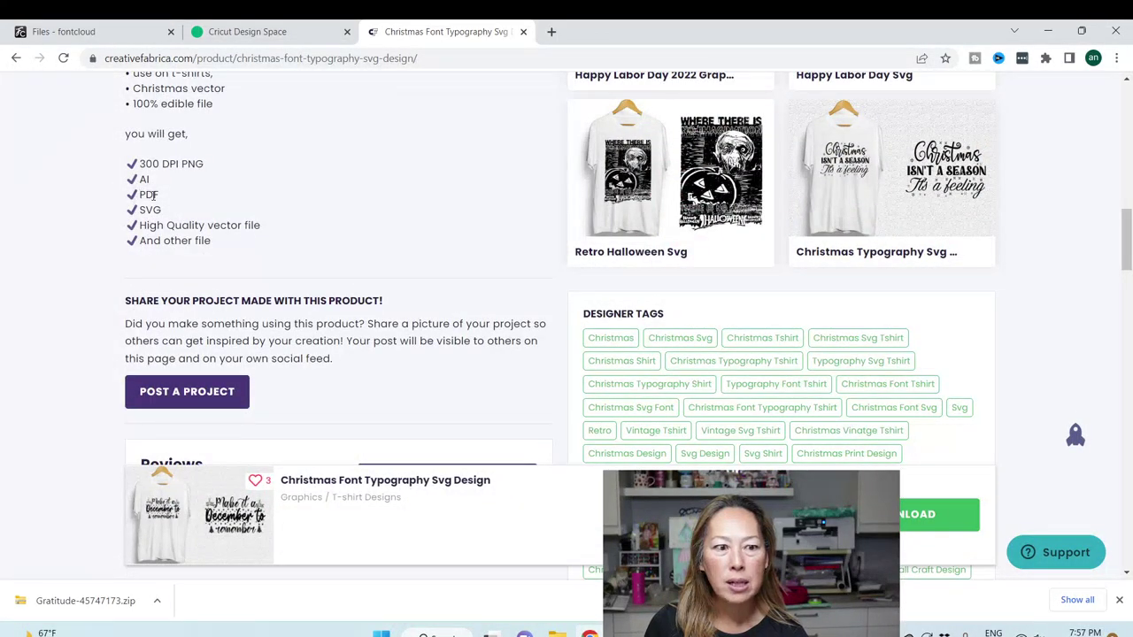
scroll(152, 196, "down", 4)
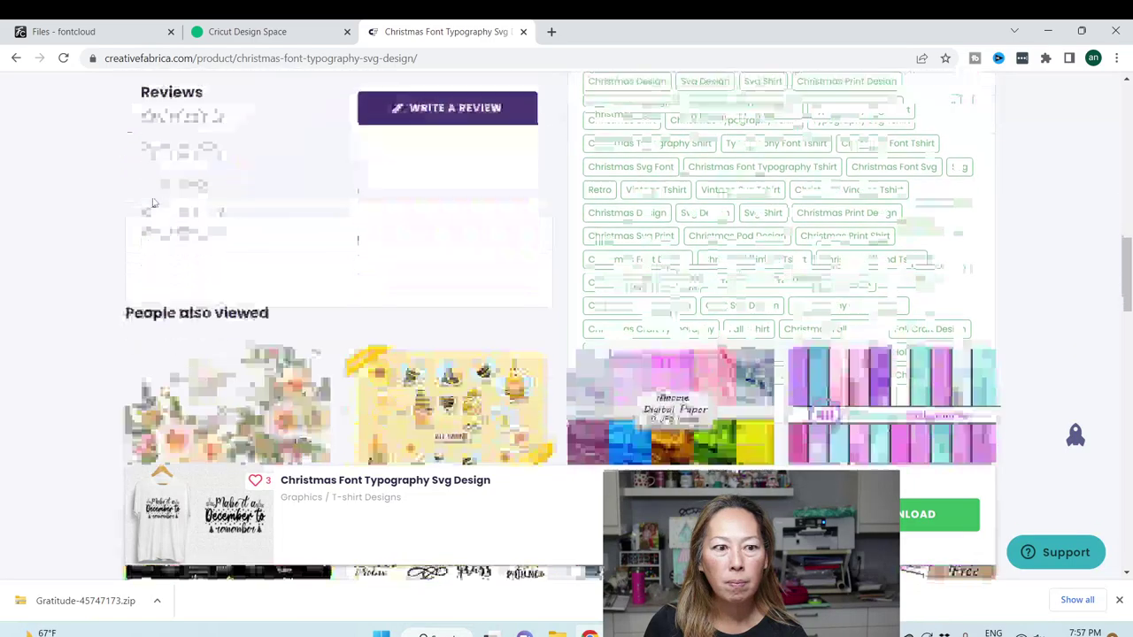
scroll(152, 203, "up", 5)
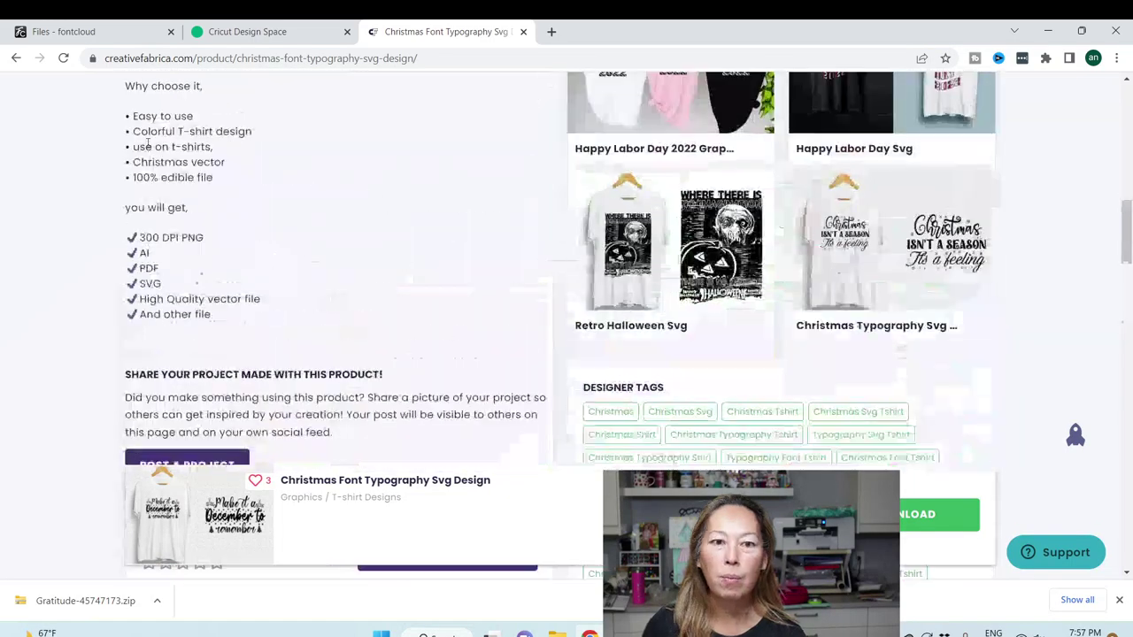
Step: Return to the christmas font results and look through the remaining designs on the following pages
left_click(15, 58)
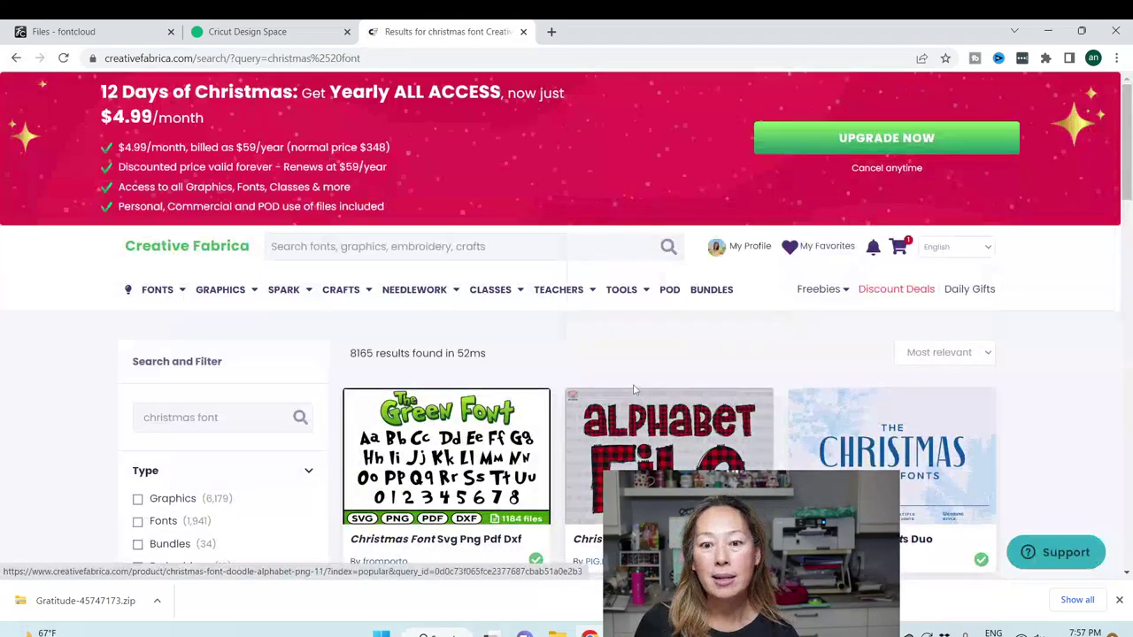
scroll(634, 389, "down", 8)
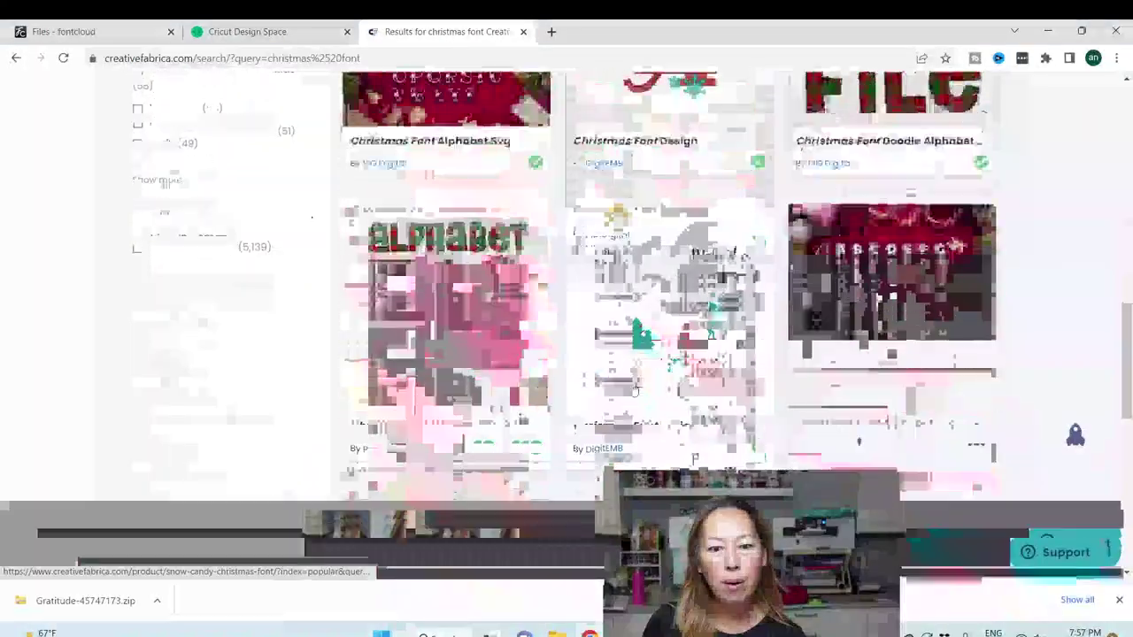
scroll(633, 389, "down", 3)
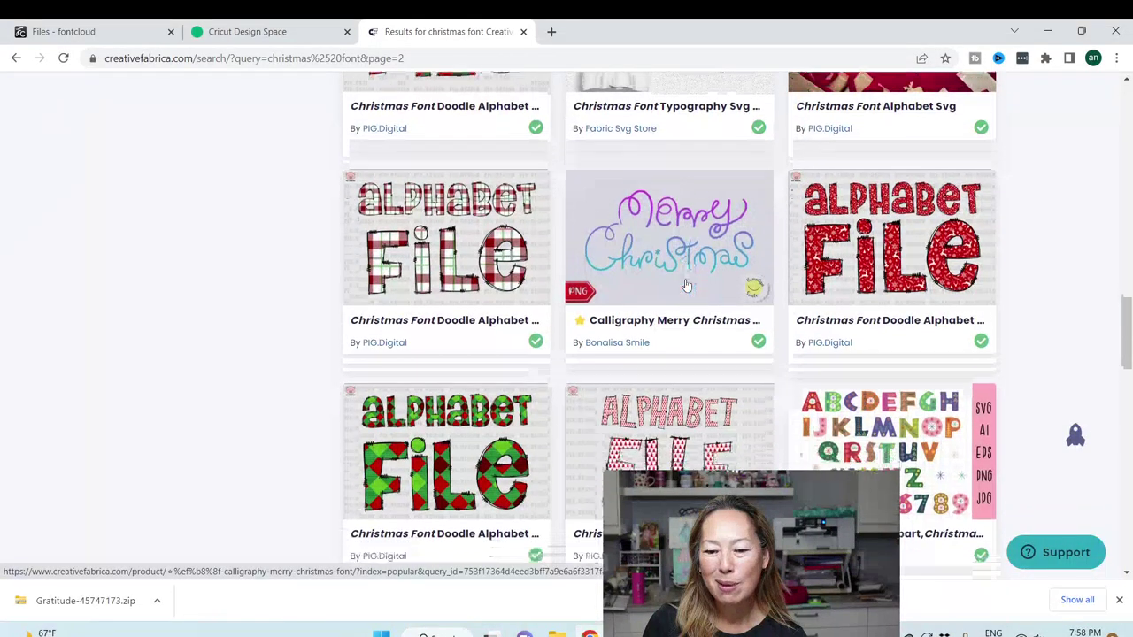
scroll(686, 285, "down", 6)
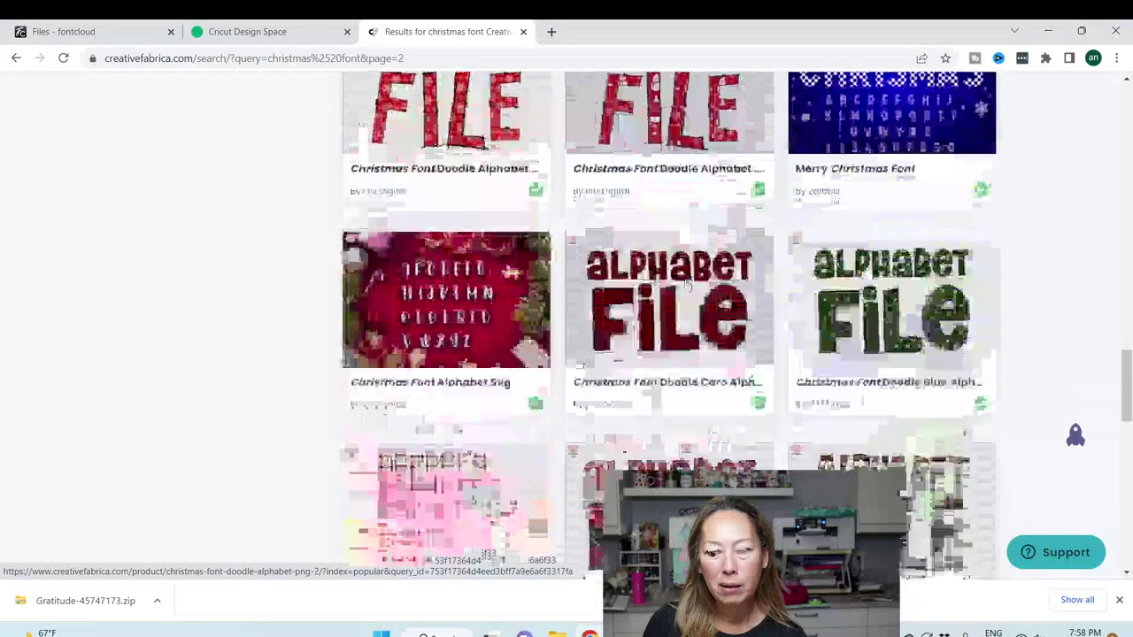
scroll(686, 285, "down", 3)
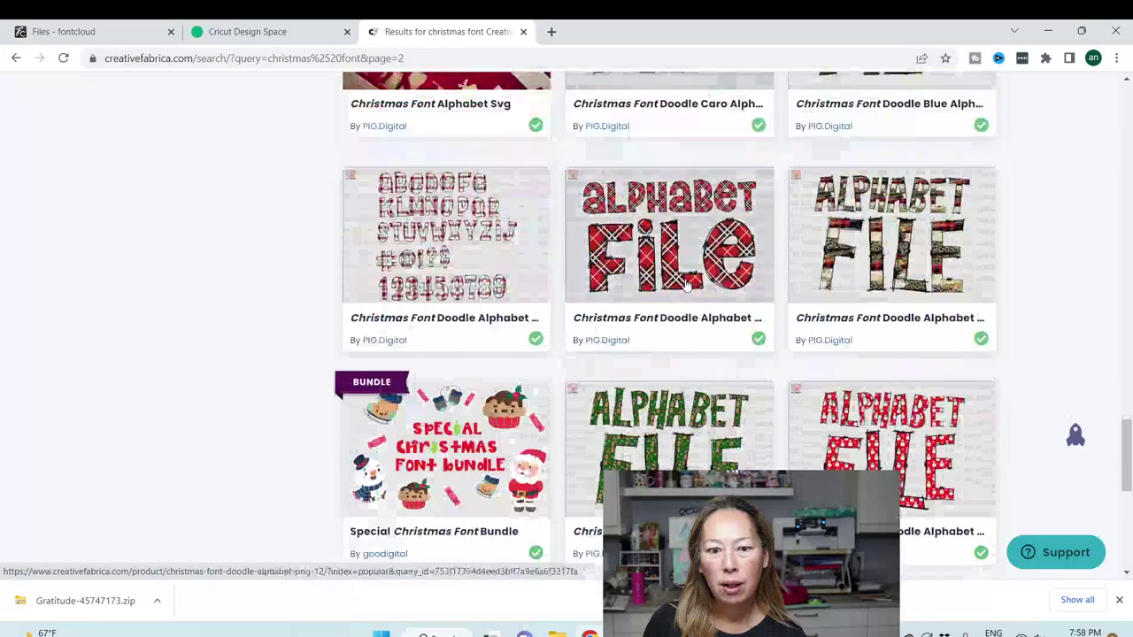
scroll(686, 285, "down", 3)
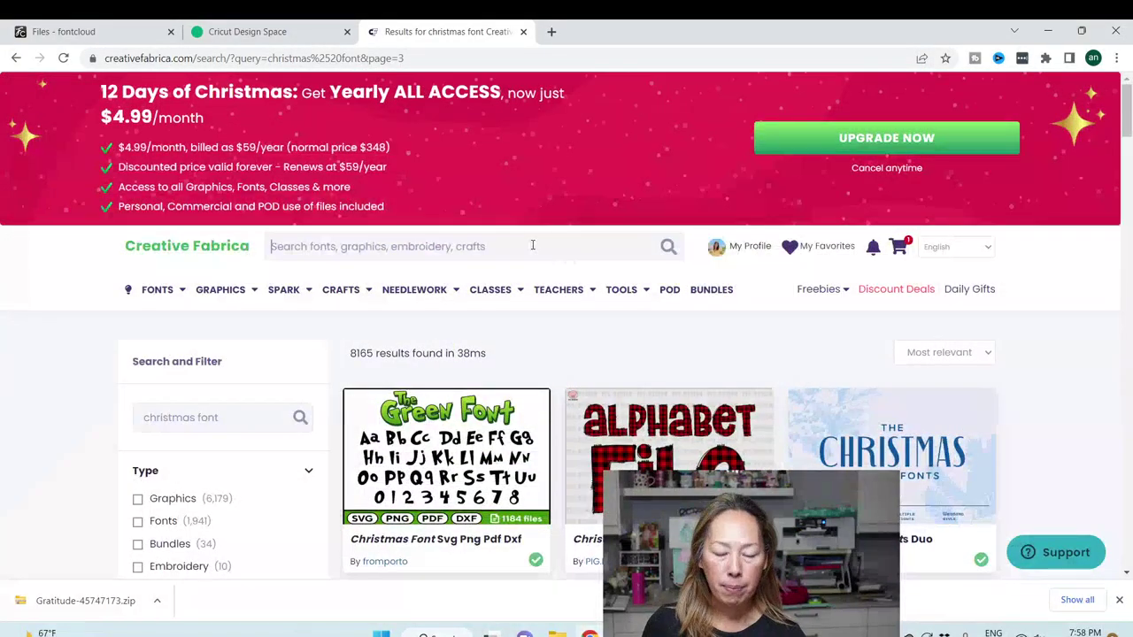
Step: Search Creative Fabrica for "halloween font" and look over the first results
type("halloween")
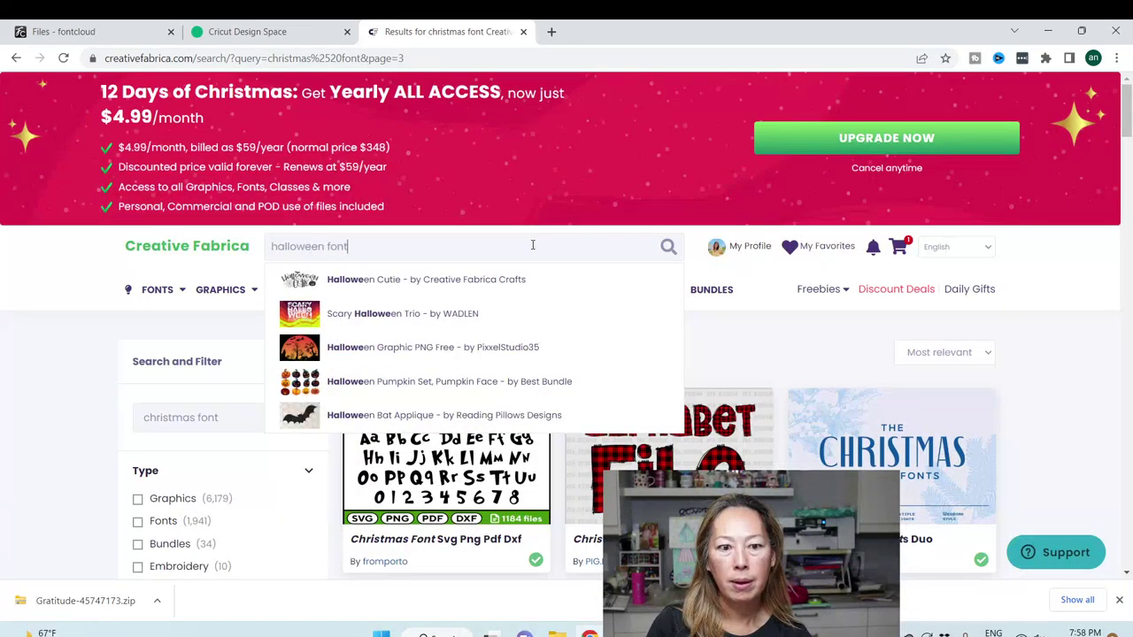
type(" font")
key("Return")
scroll(532, 244, "down", 2)
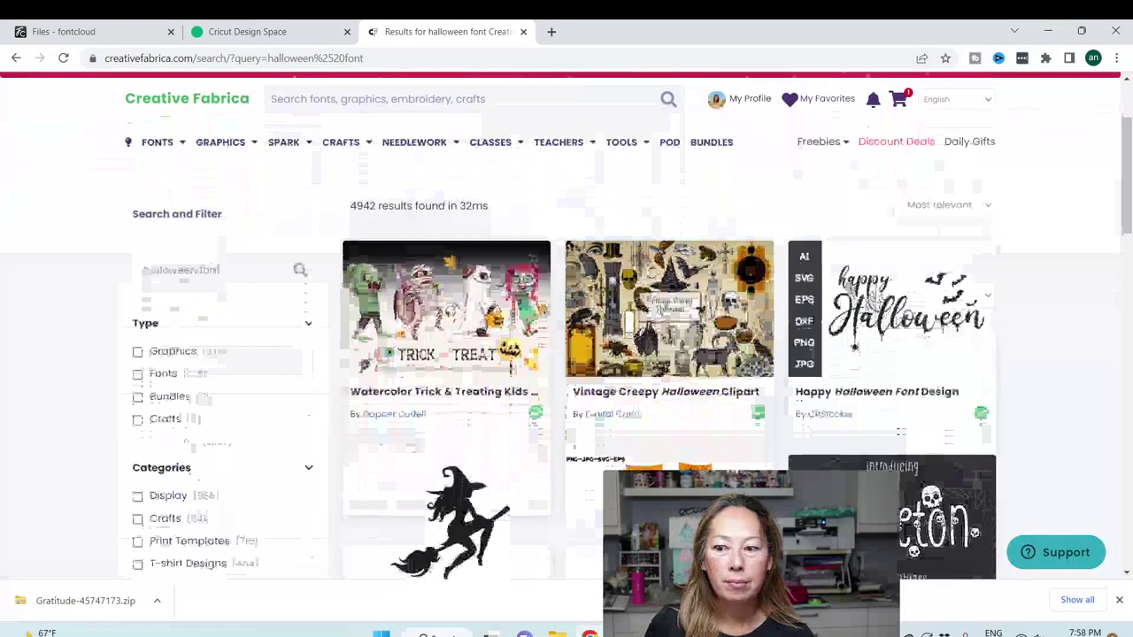
scroll(885, 177, "down", 2)
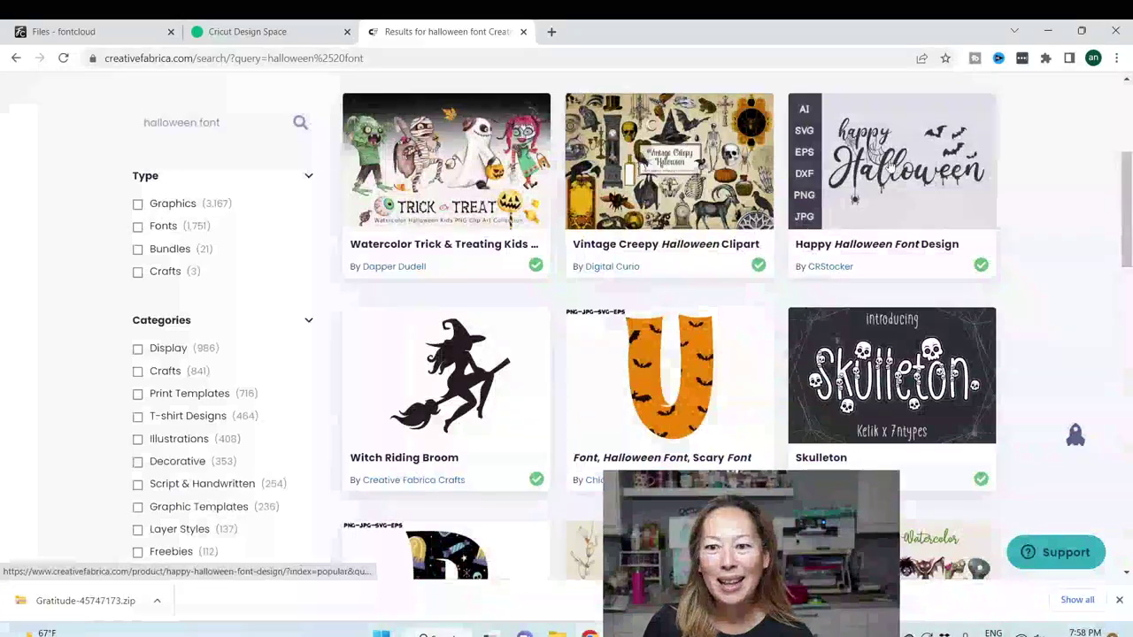
Step: Open the Skulleton font and view its Happy Haunting, Thank You and quote preview images
left_click(864, 403)
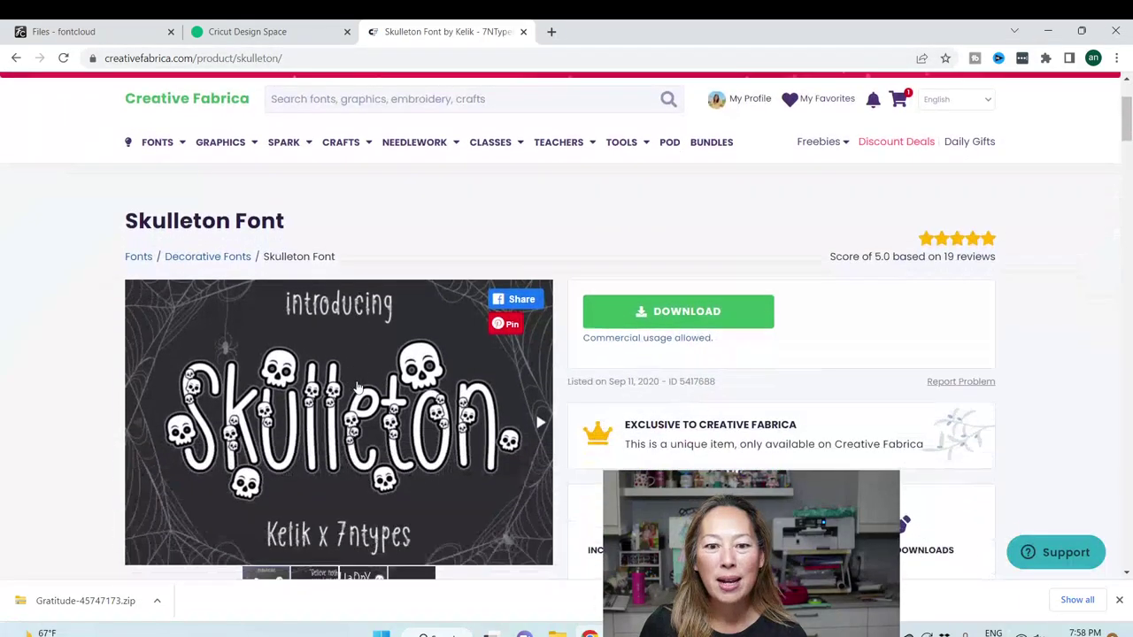
scroll(357, 387, "down", 2)
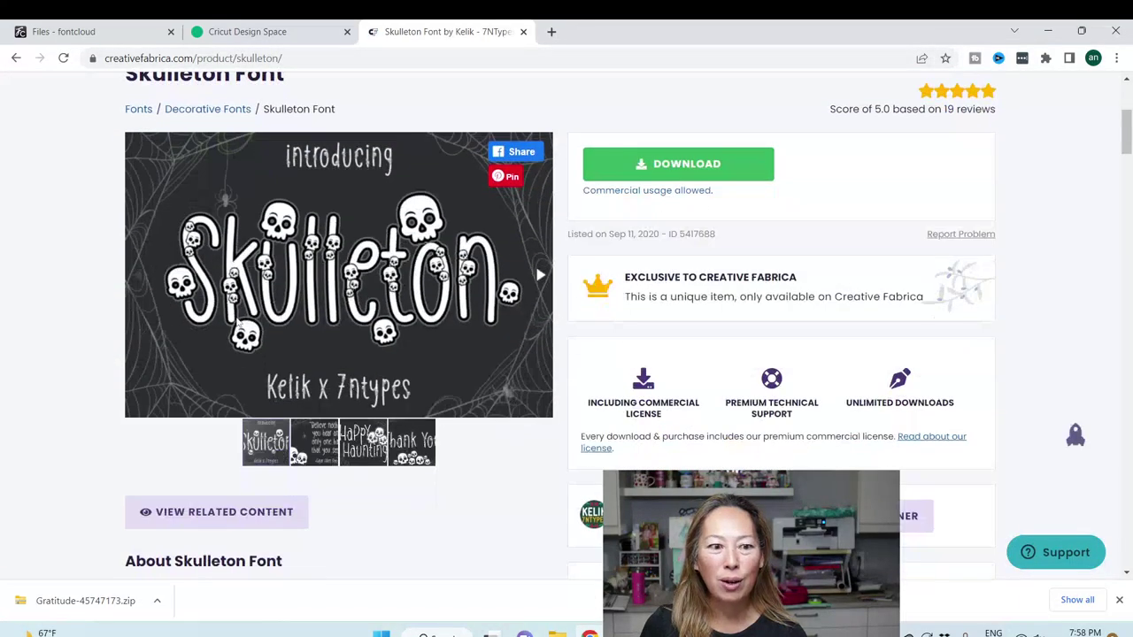
scroll(237, 321, "down", 2)
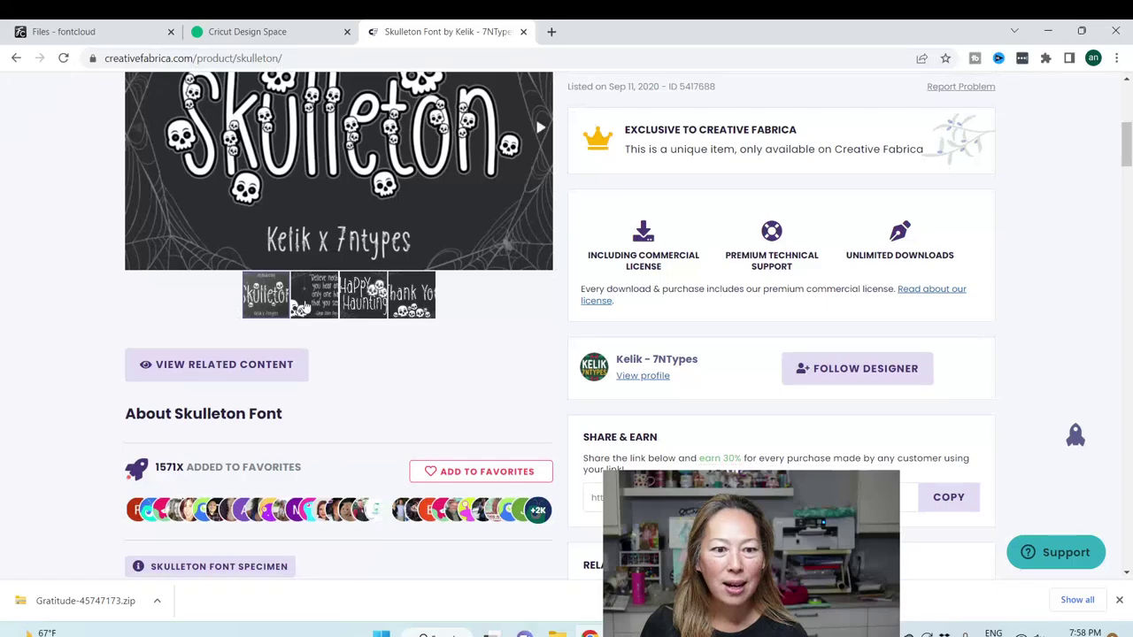
scroll(341, 306, "up", 2)
left_click(367, 440)
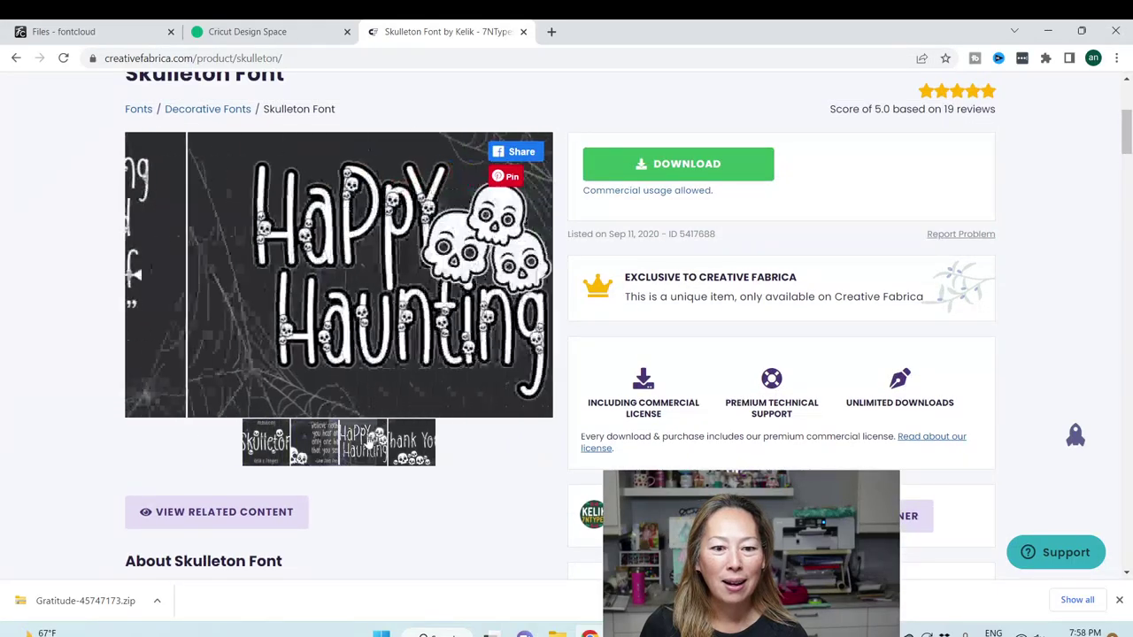
left_click(413, 442)
scroll(412, 442, "down", 2)
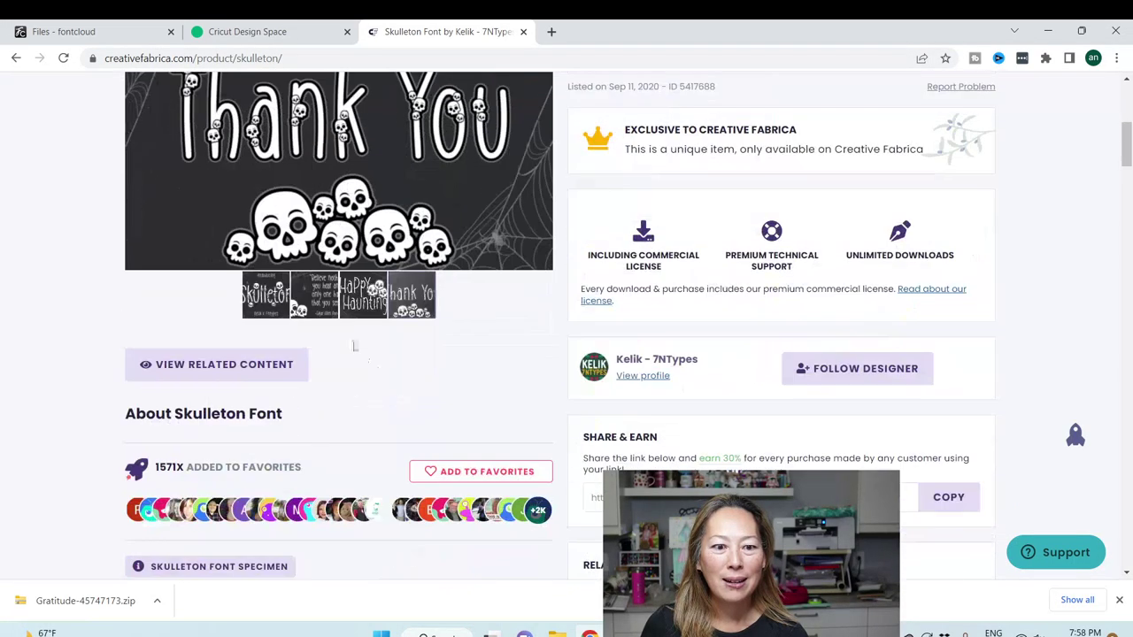
left_click(303, 308)
Step: Preview a sample first name in the Skulleton font using the page's font tester
scroll(301, 314, "down", 6)
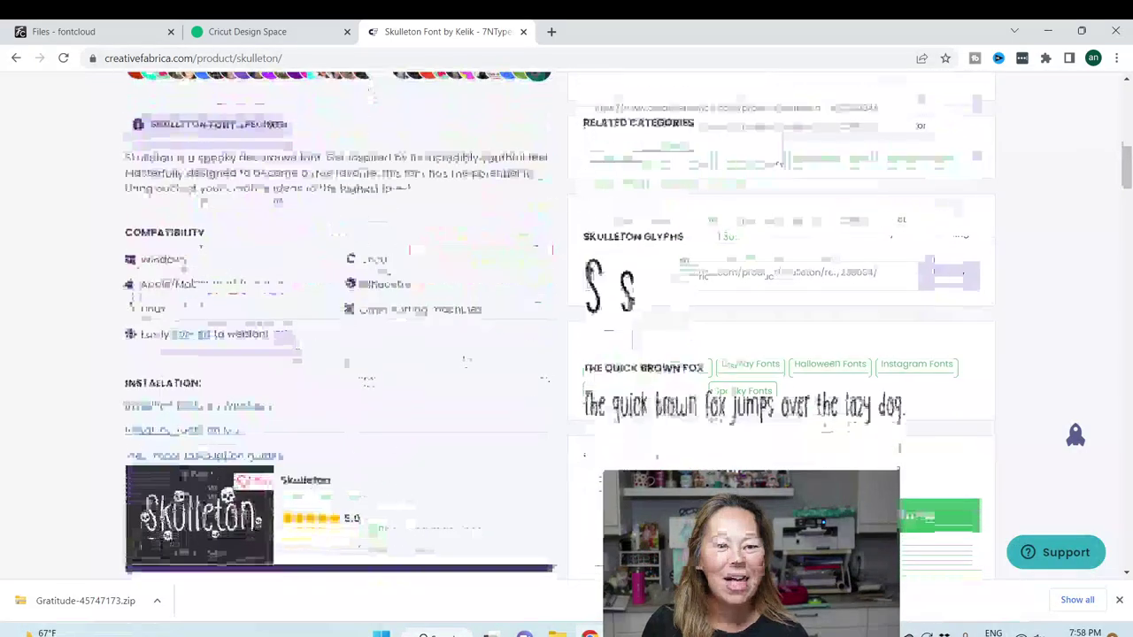
scroll(292, 314, "down", 4)
scroll(262, 274, "down", 2)
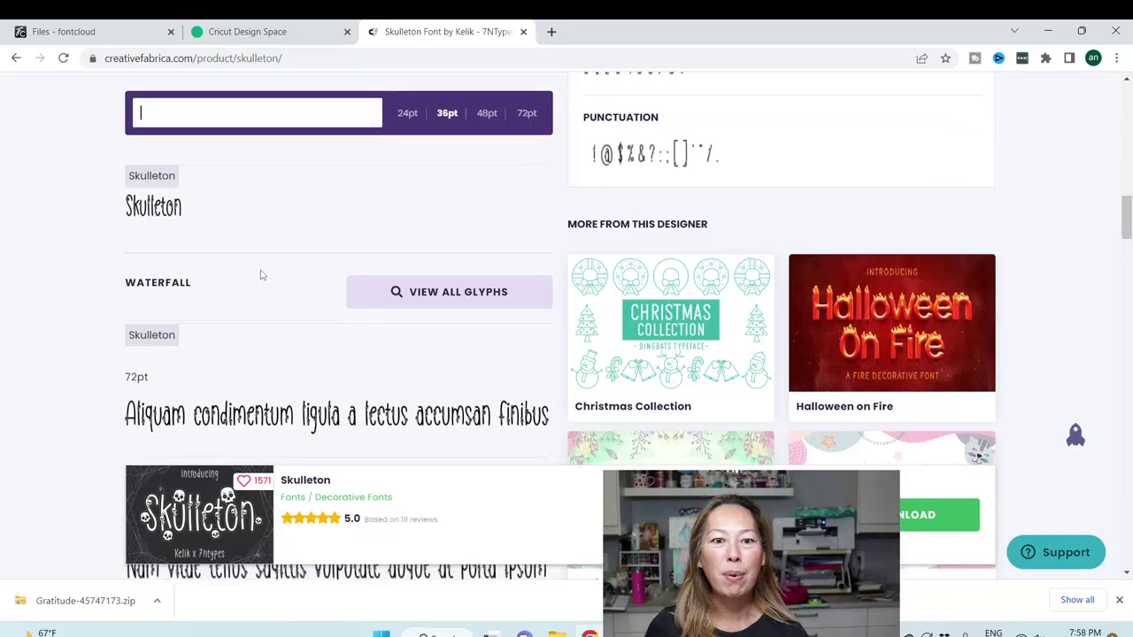
scroll(260, 275, "up", 1)
type("charlotte")
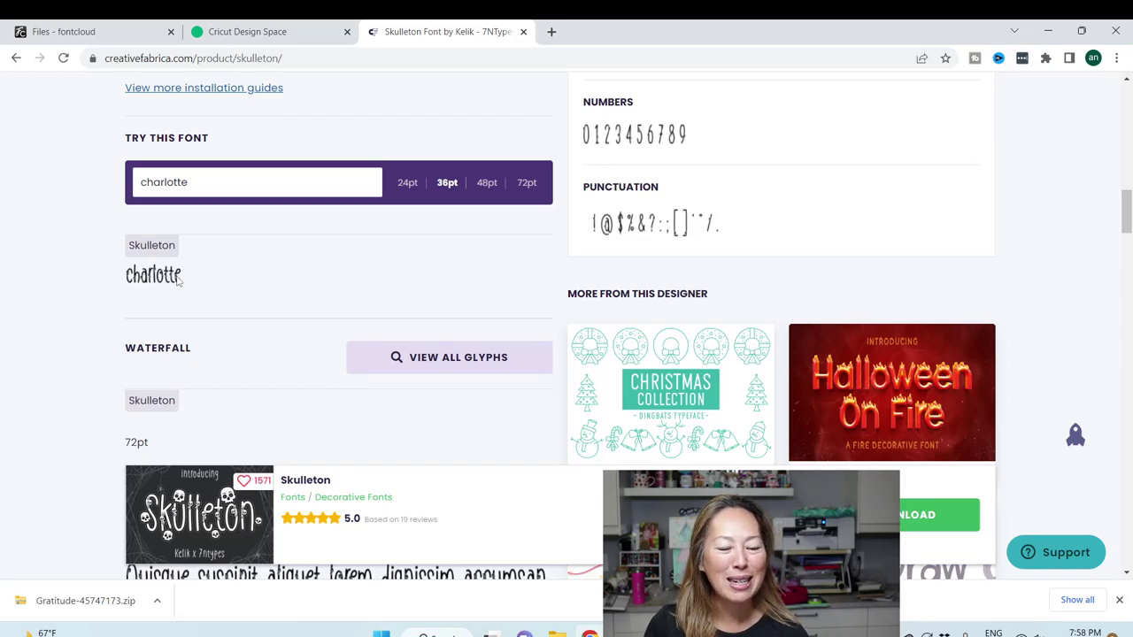
scroll(180, 274, "up", 15)
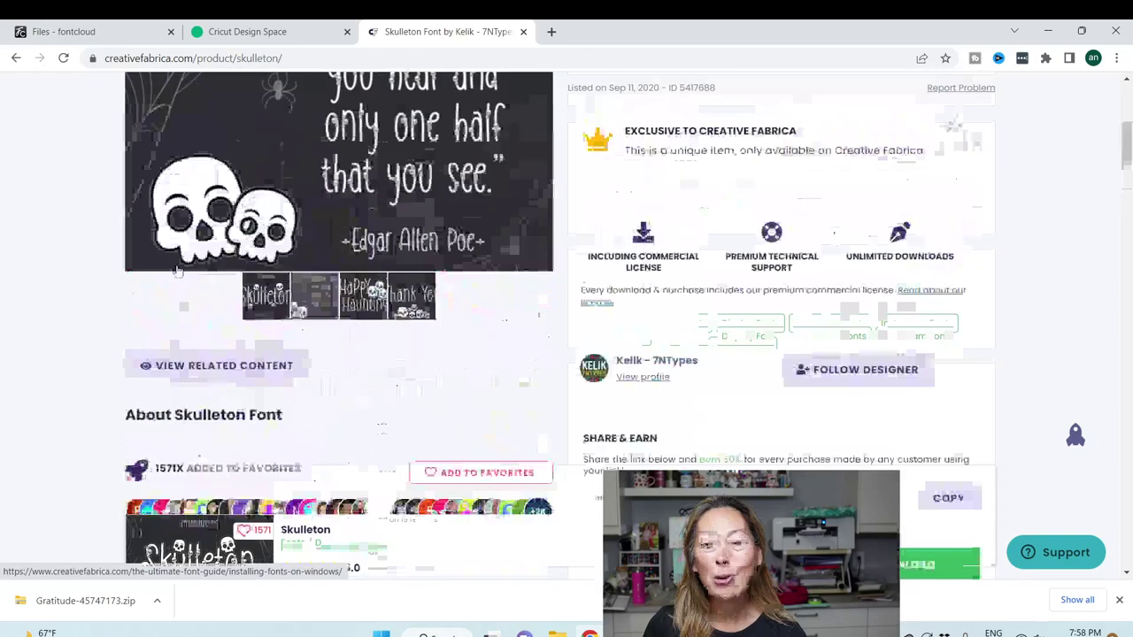
Step: Open the Patterns category of Creative Fabrica's graphics and look over the first paper pattern designs
scroll(177, 270, "up", 3)
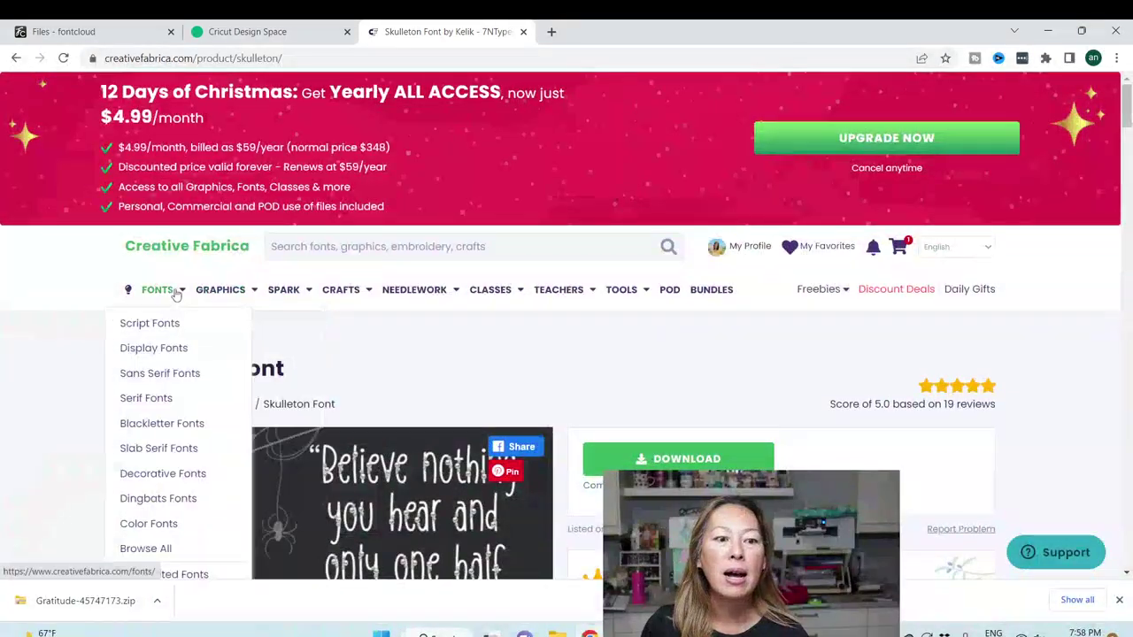
scroll(171, 296, "down", 1)
scroll(171, 296, "down", 1)
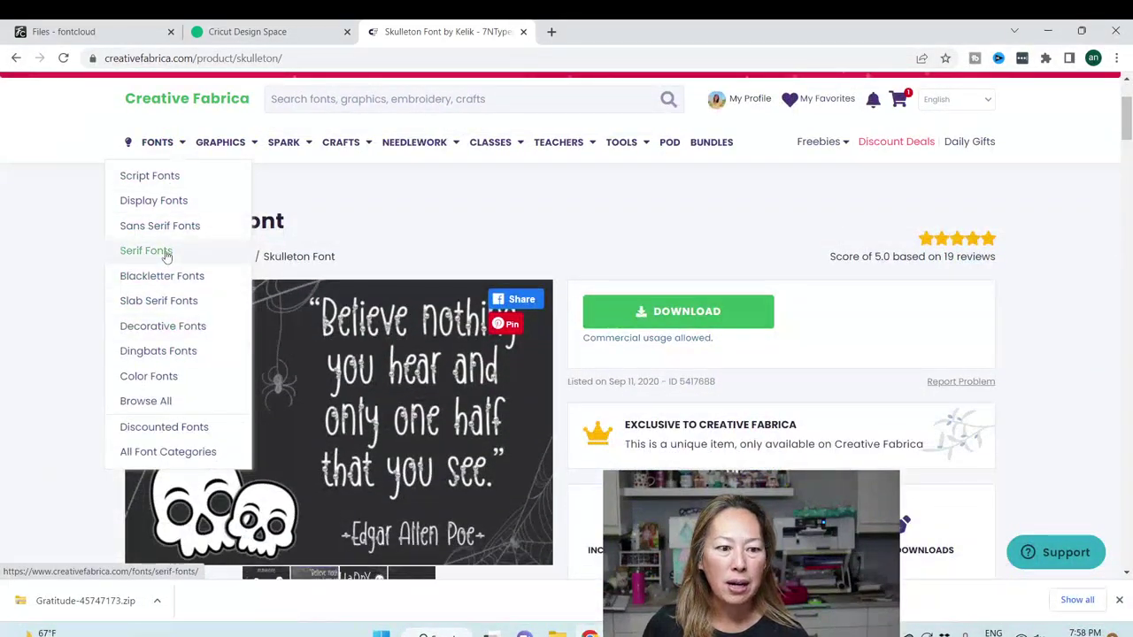
mouse_move(226, 148)
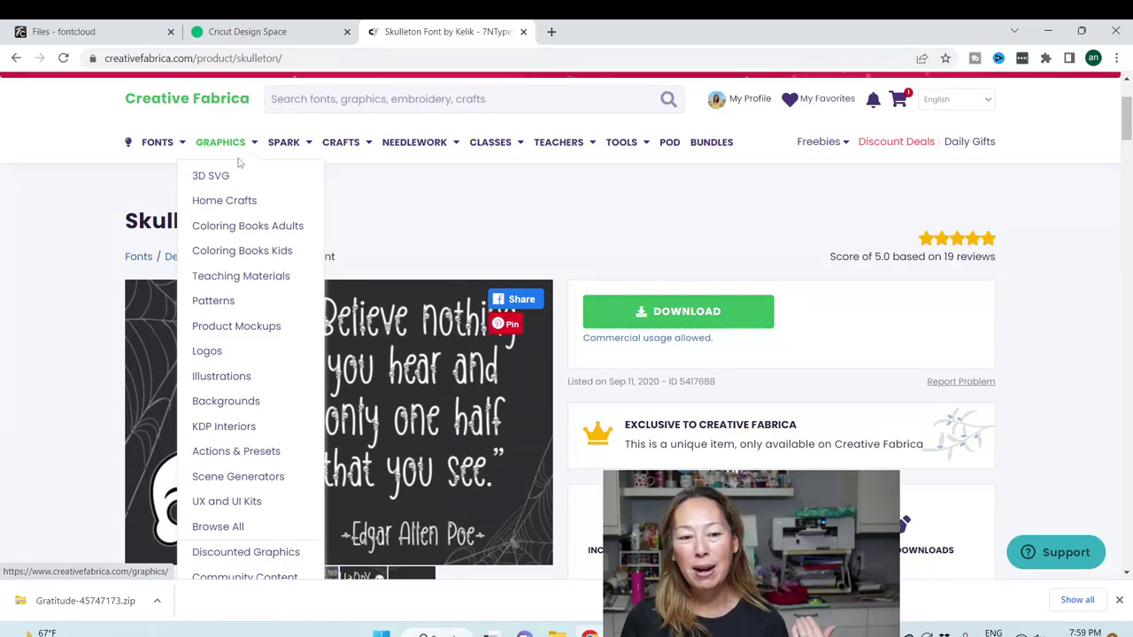
left_click(260, 306)
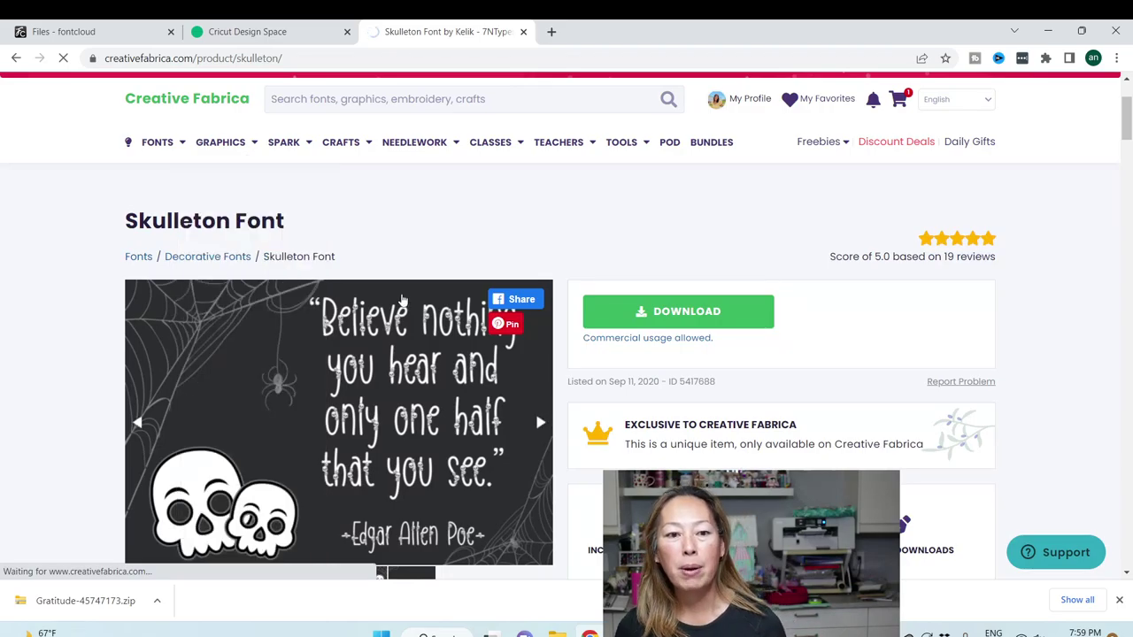
scroll(403, 301, "down", 3)
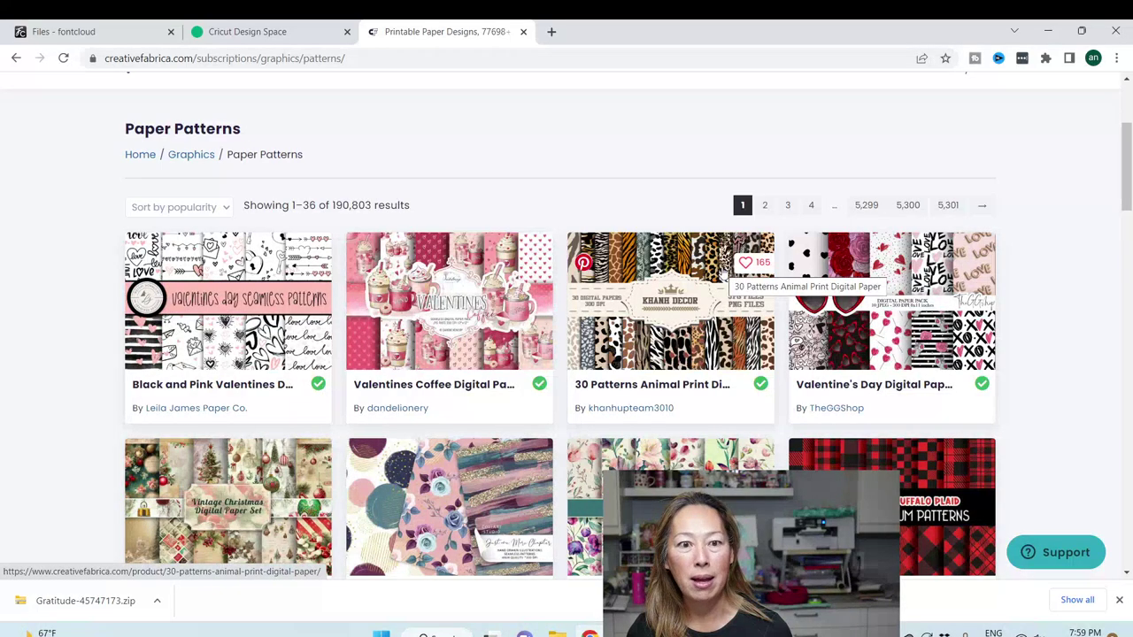
Step: Search Creative Fabrica for "st patrick svg"
scroll(723, 272, "up", 3)
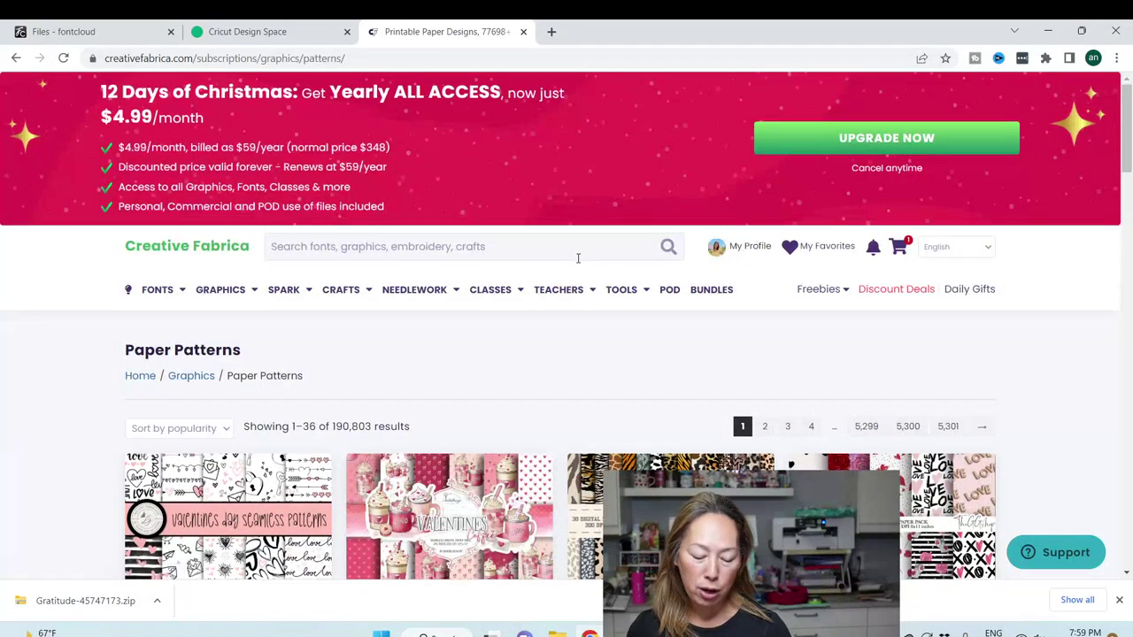
left_click(578, 257)
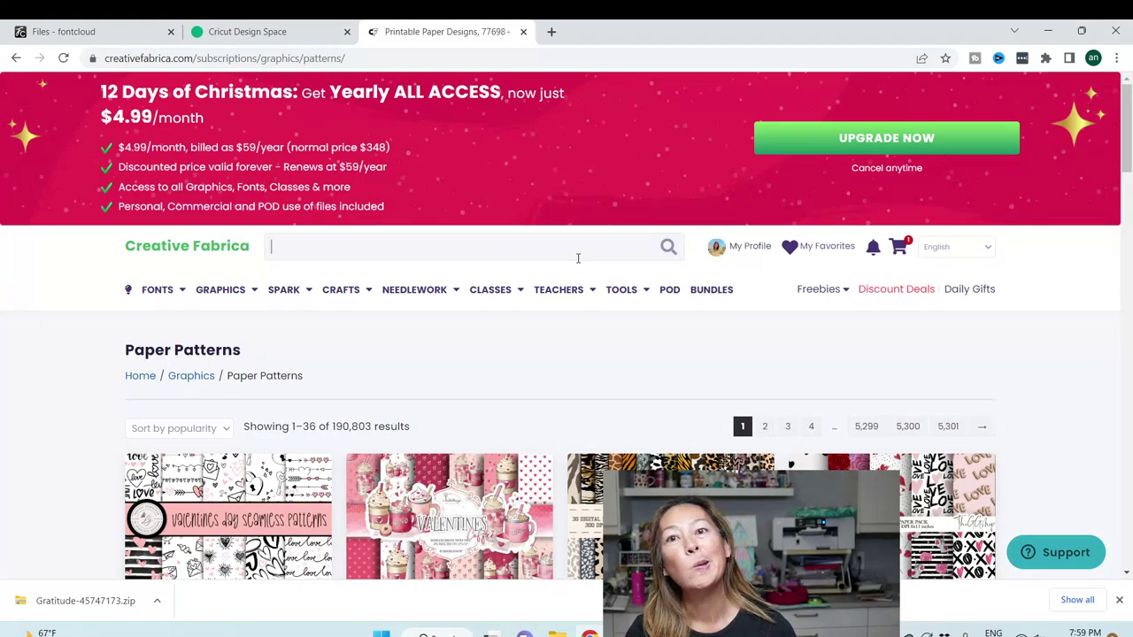
type("st")
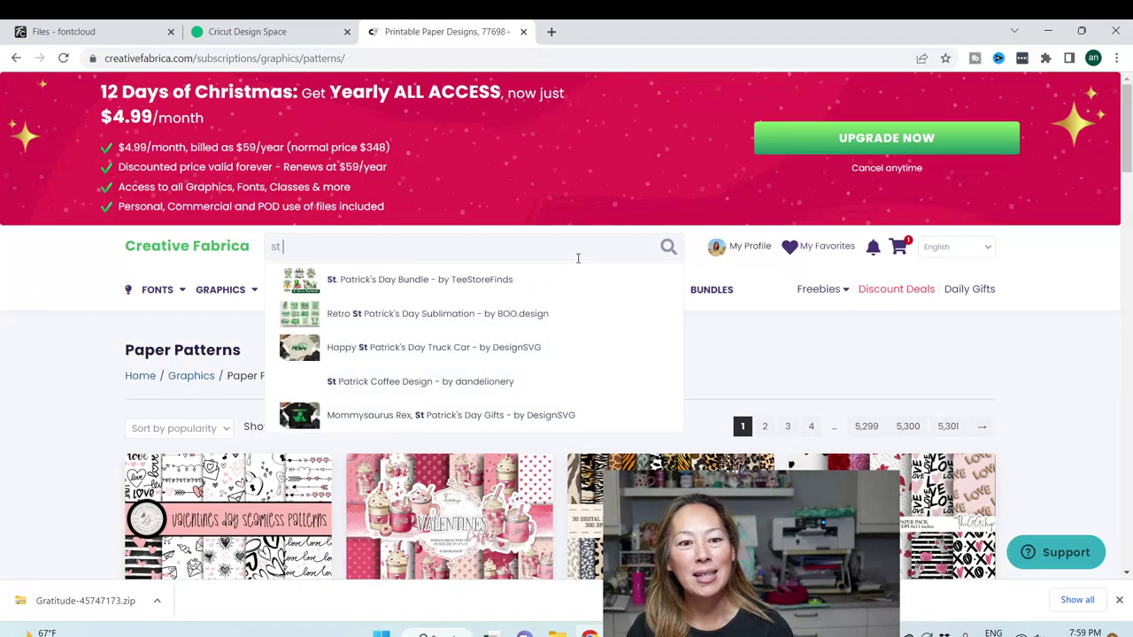
type(" patrai")
key("BackSpace")
key("BackSpace")
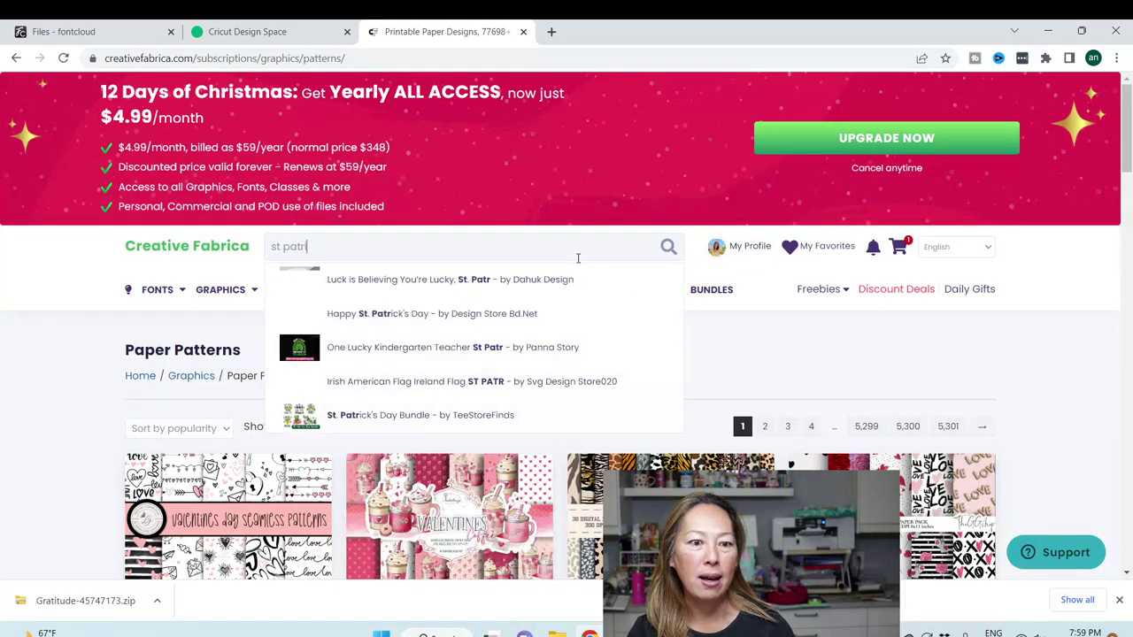
type("ick")
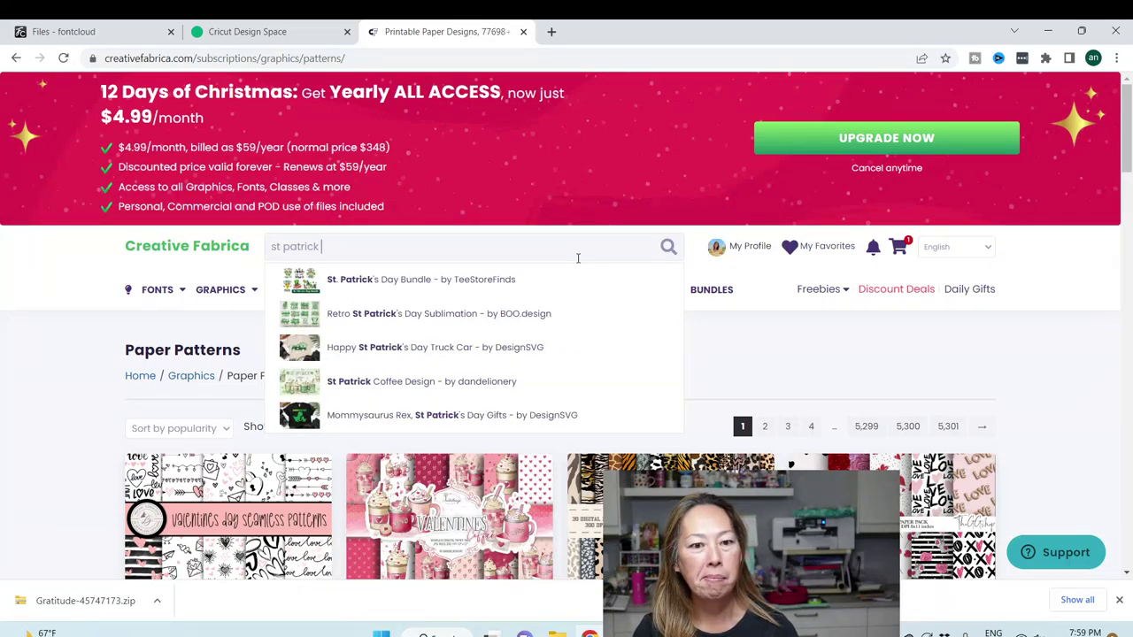
type(" svg")
key("Return")
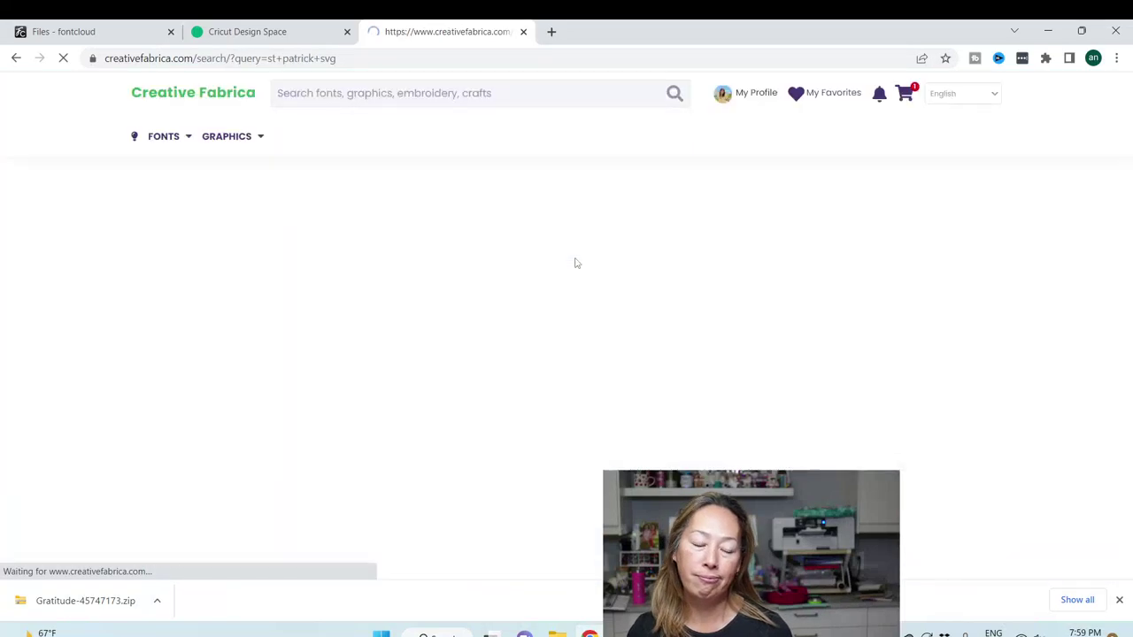
Step: Look through the St. Patrick's SVG designs on the first result pages and return to the start of the list
scroll(620, 336, "down", 2)
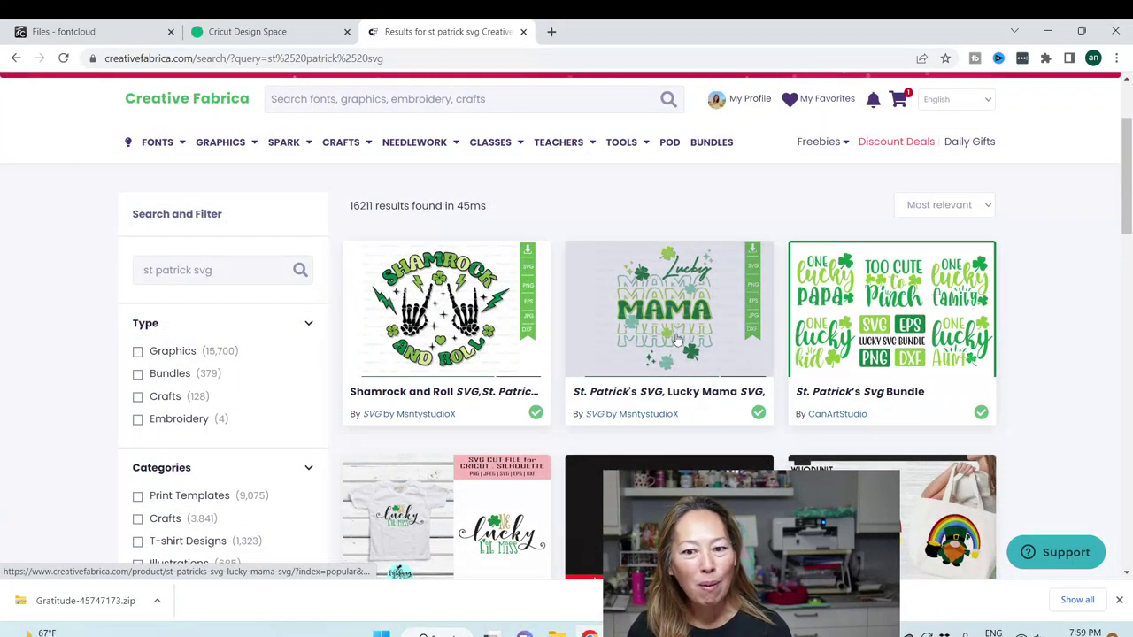
scroll(664, 319, "down", 2)
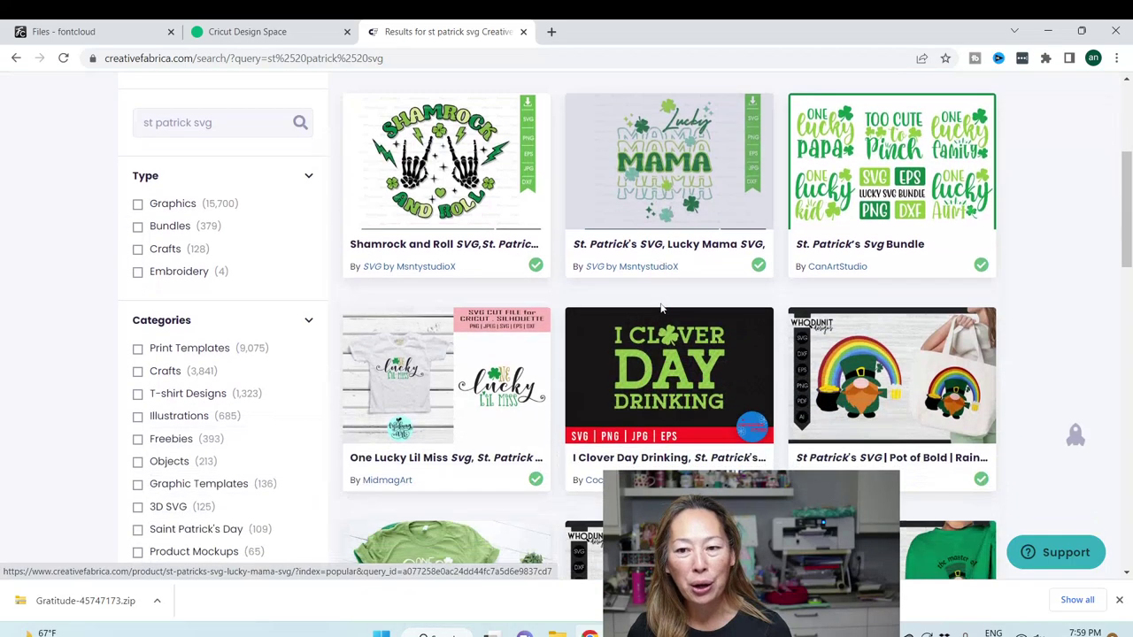
scroll(660, 308, "down", 2)
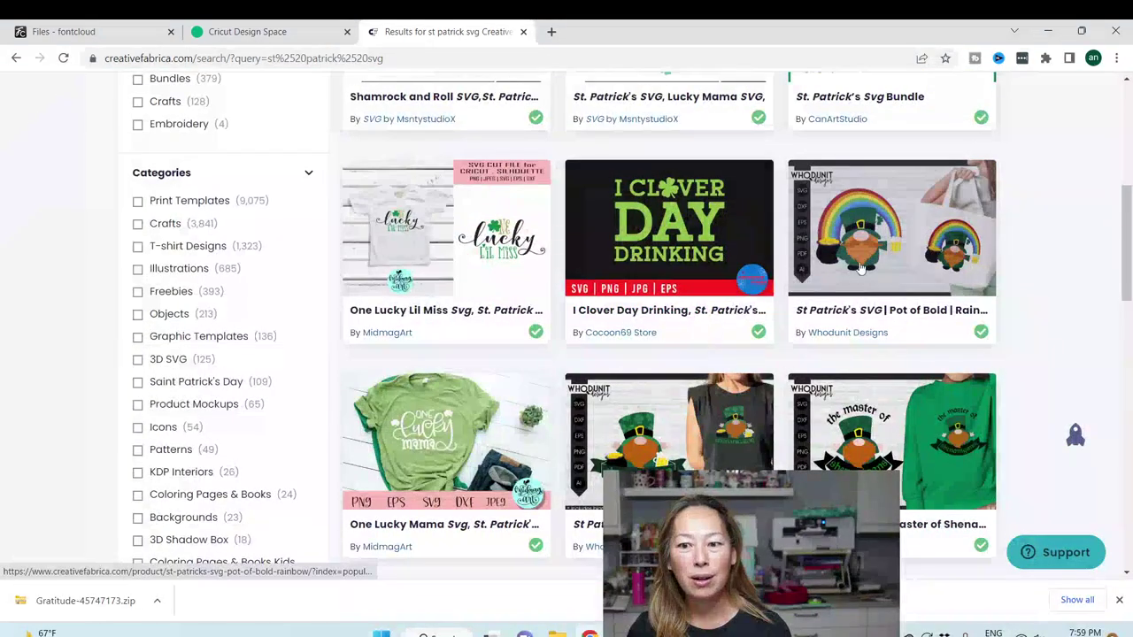
scroll(573, 282, "down", 3)
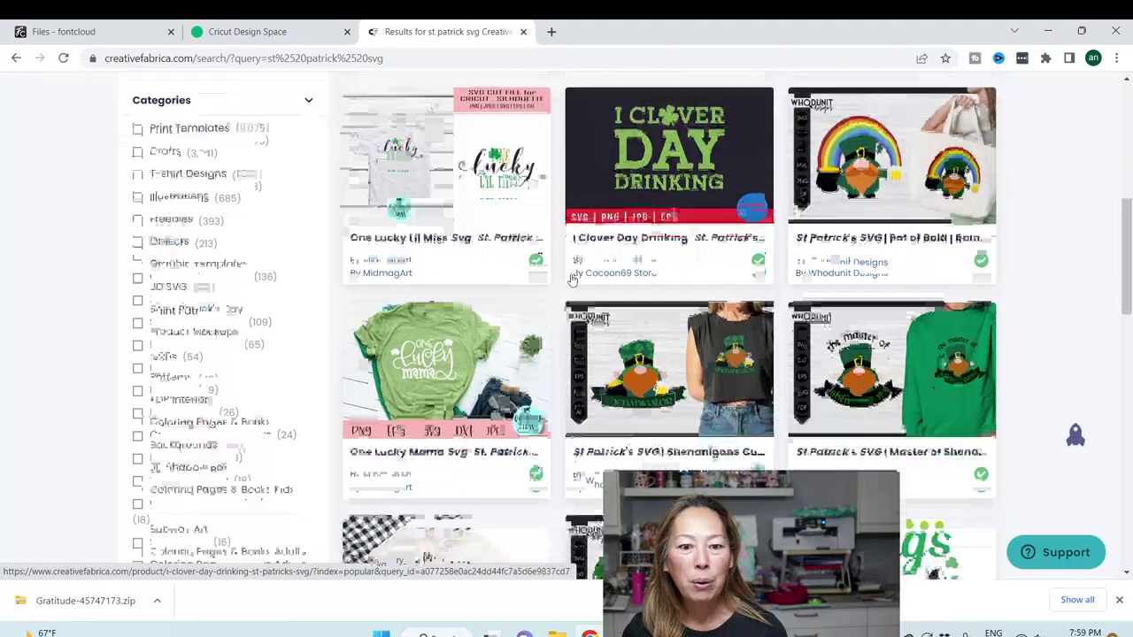
scroll(699, 436, "down", 3)
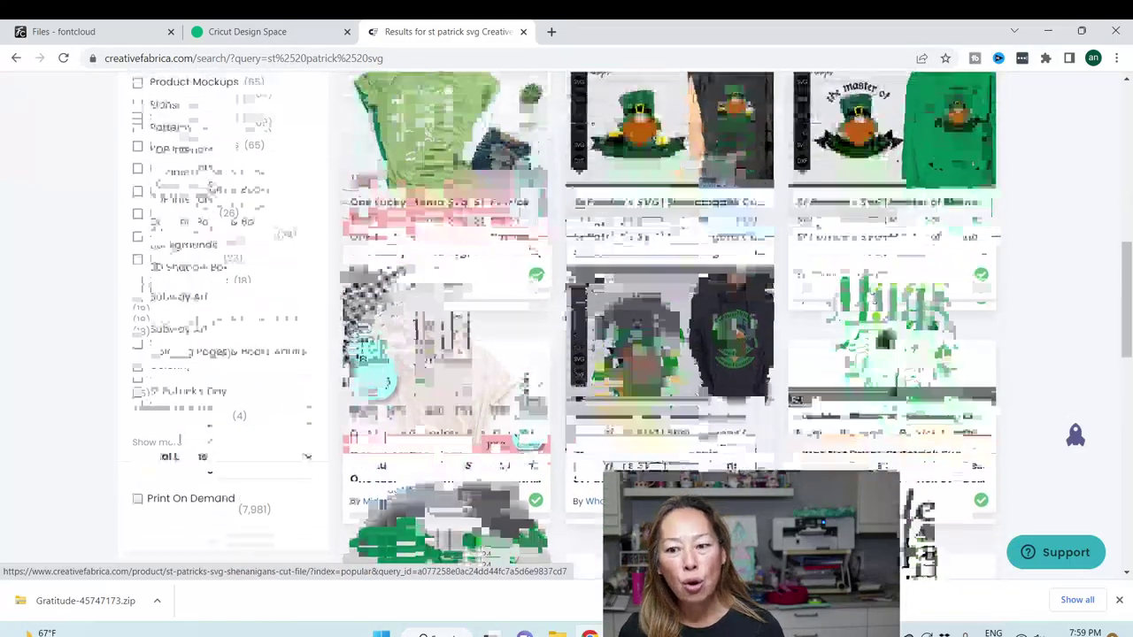
scroll(699, 435, "down", 3)
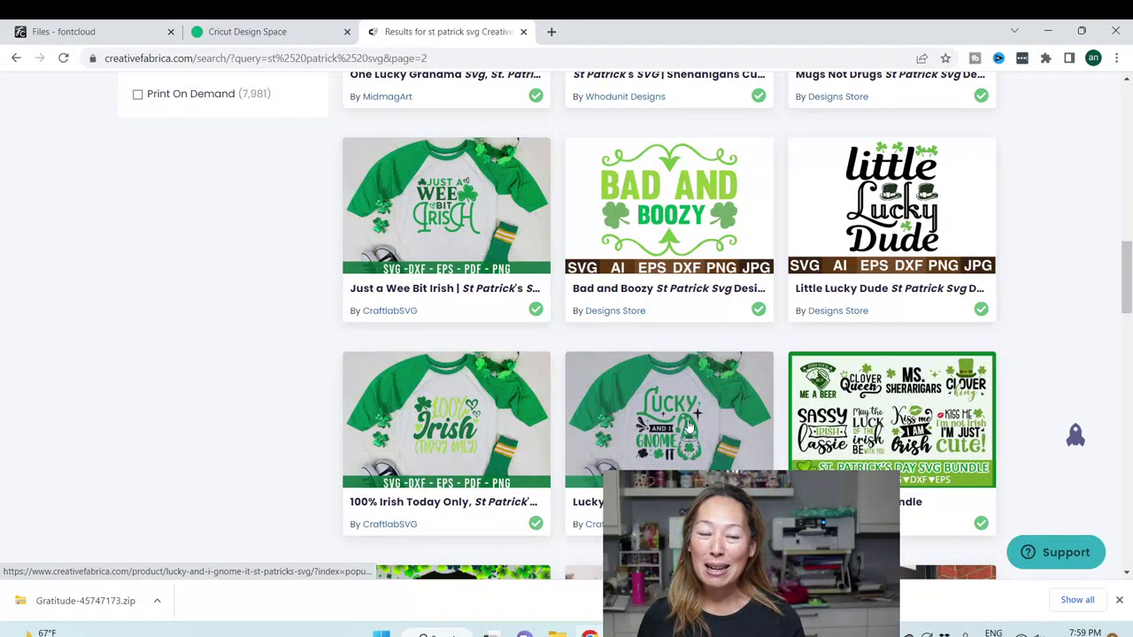
scroll(690, 428, "up", 15)
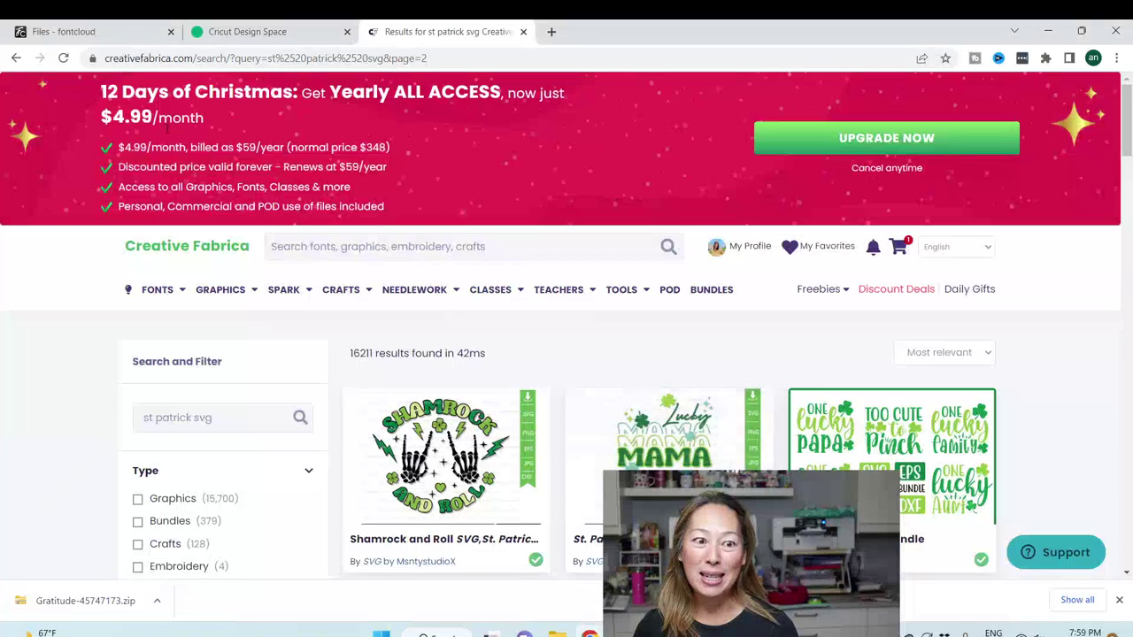
Step: Try to open the Cricut classes page and go back to the St. Patrick's SVG results
mouse_move(549, 294)
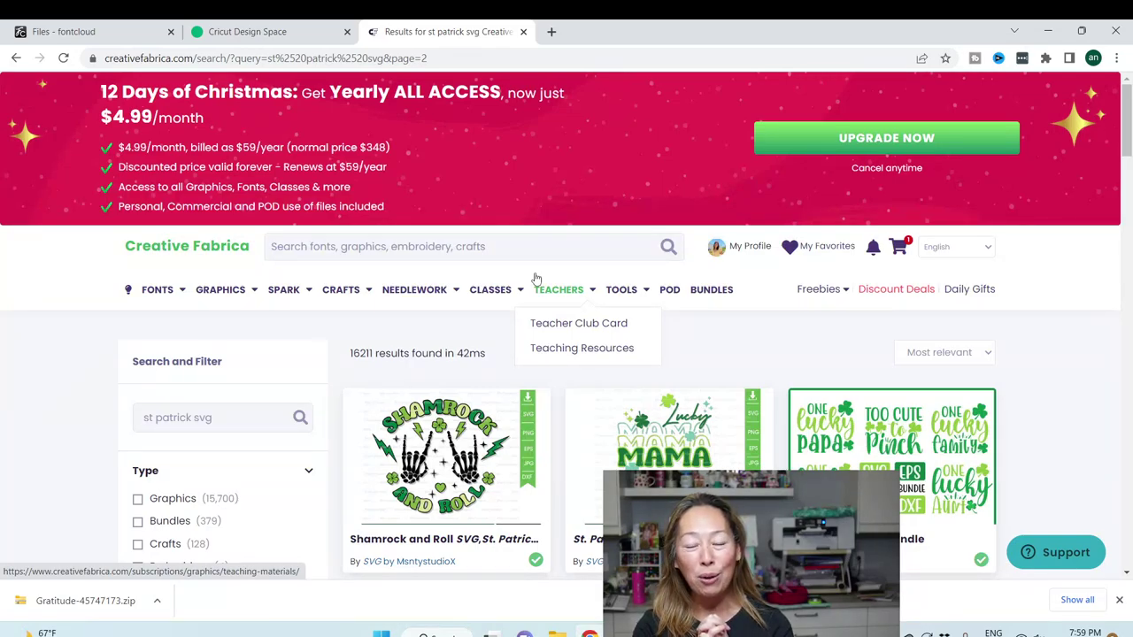
mouse_move(365, 292)
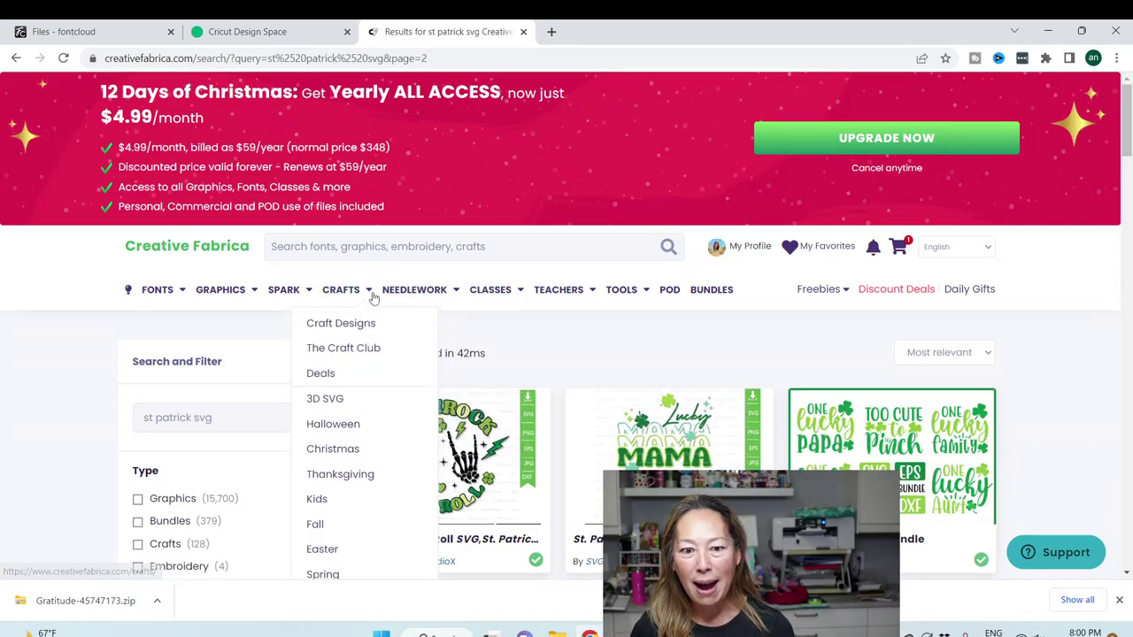
mouse_move(509, 295)
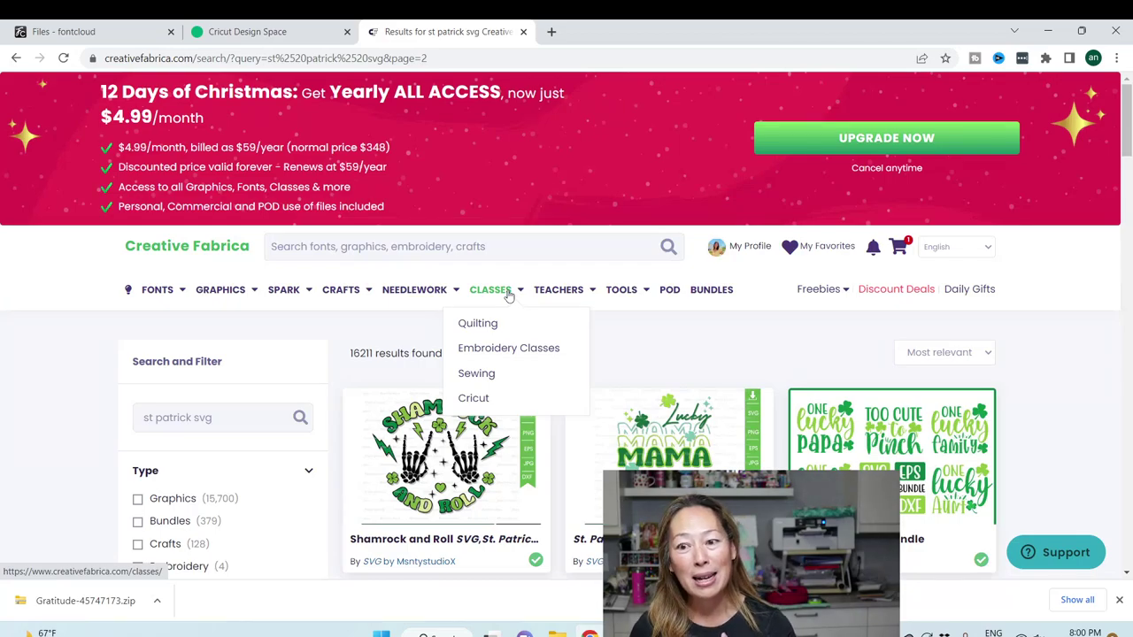
left_click(476, 399)
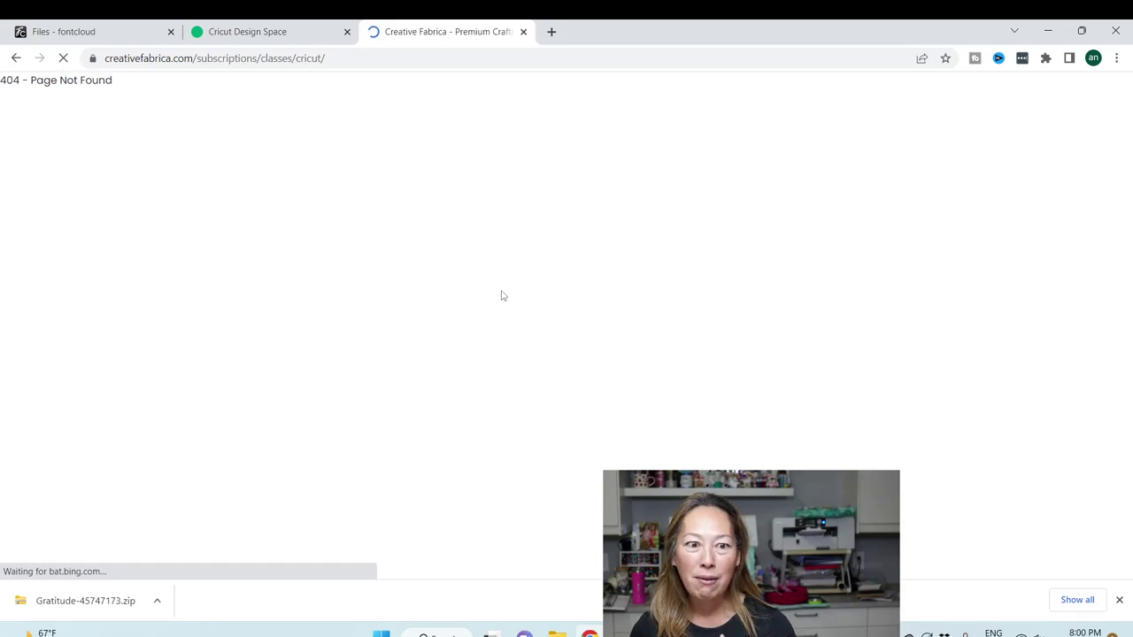
left_click(16, 57)
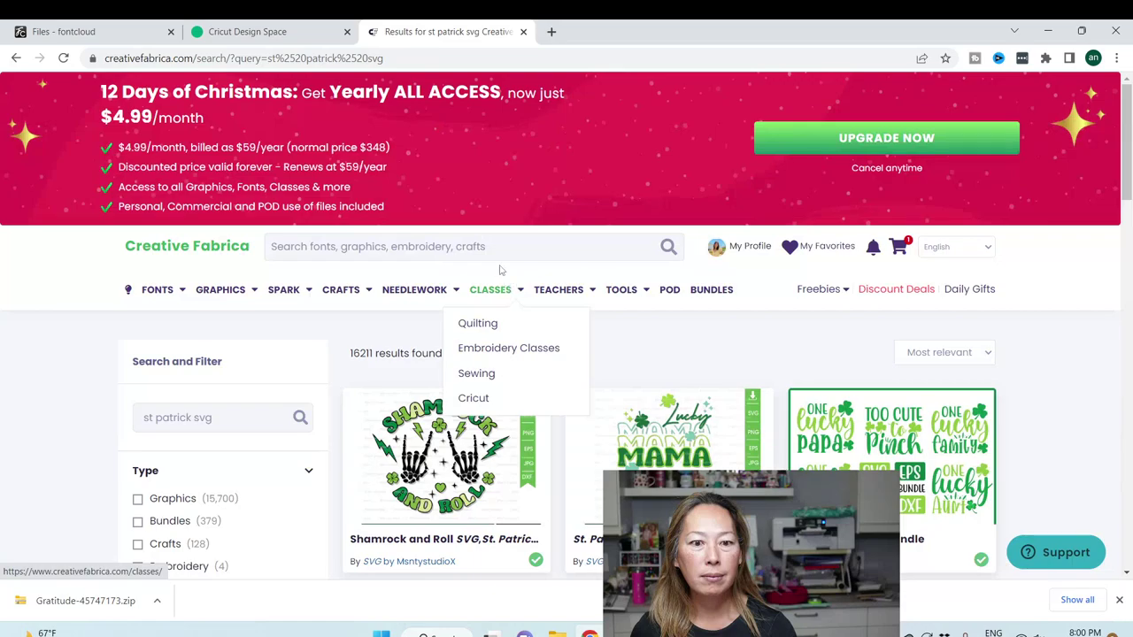
Step: Search Creative Fabrica for "the useless crafter" and look over the results
left_click(493, 236)
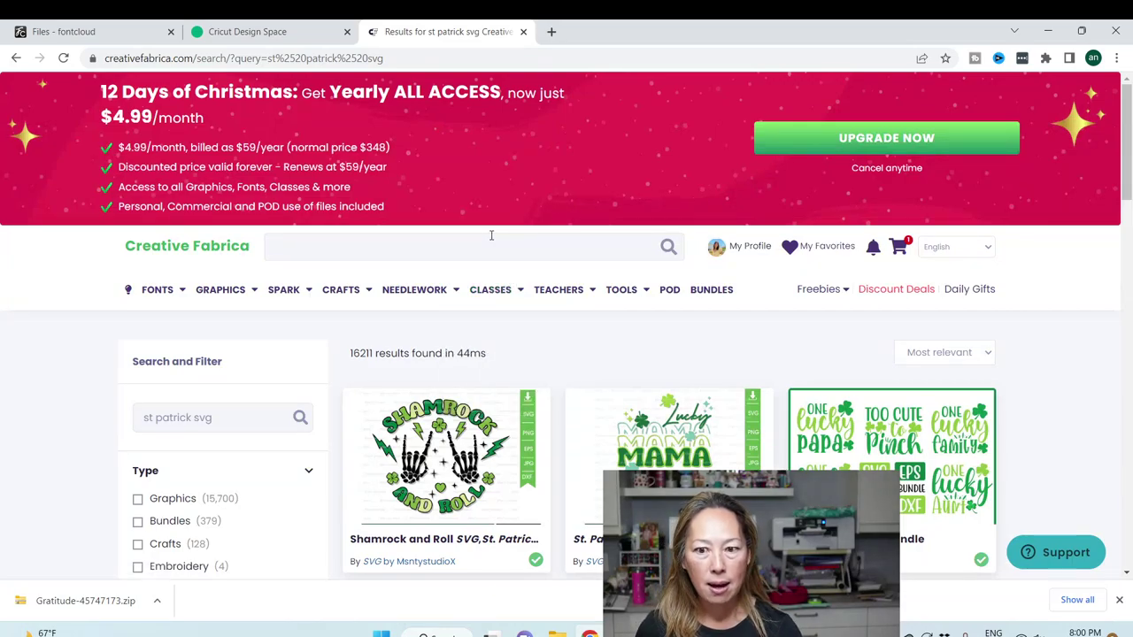
type("the usel")
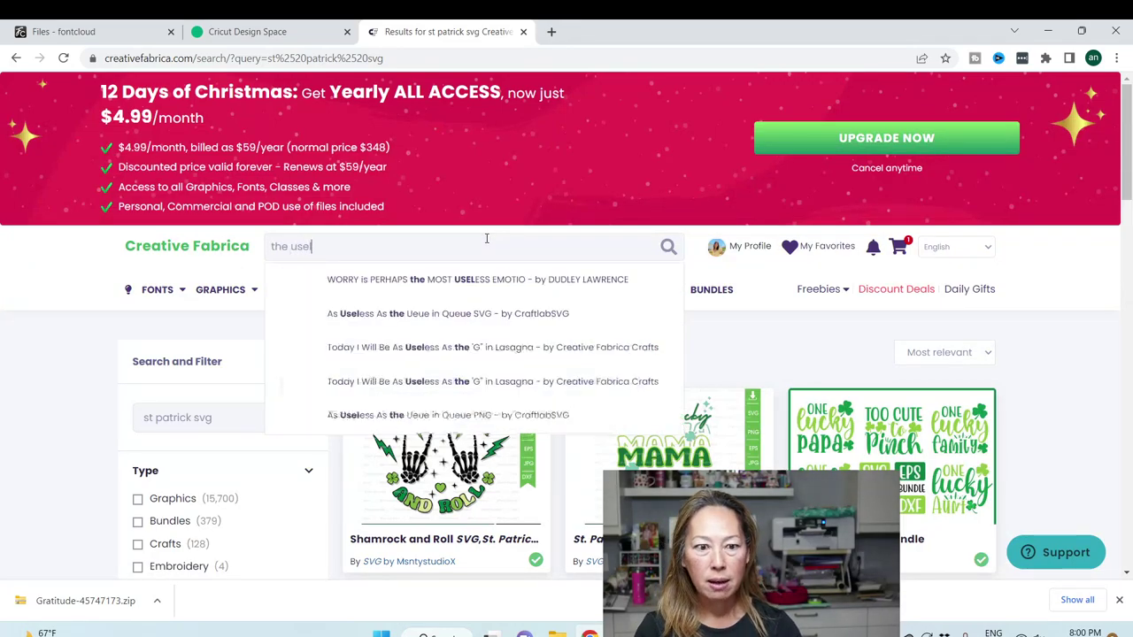
type("ess crafter")
key("Return")
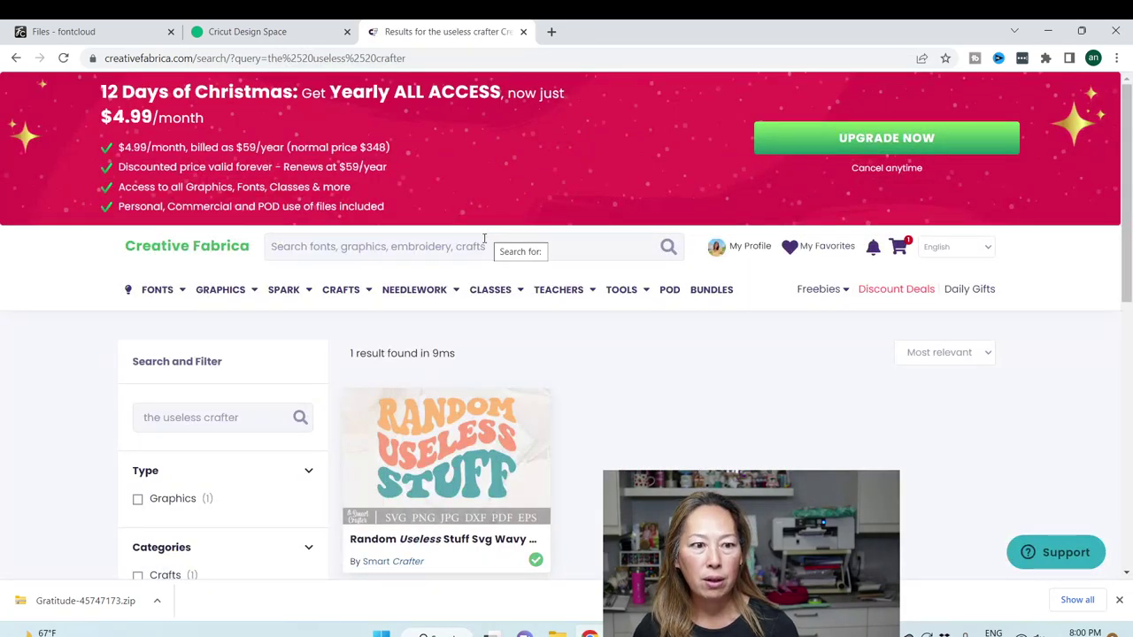
scroll(484, 241, "down", 3)
scroll(484, 241, "up", 2)
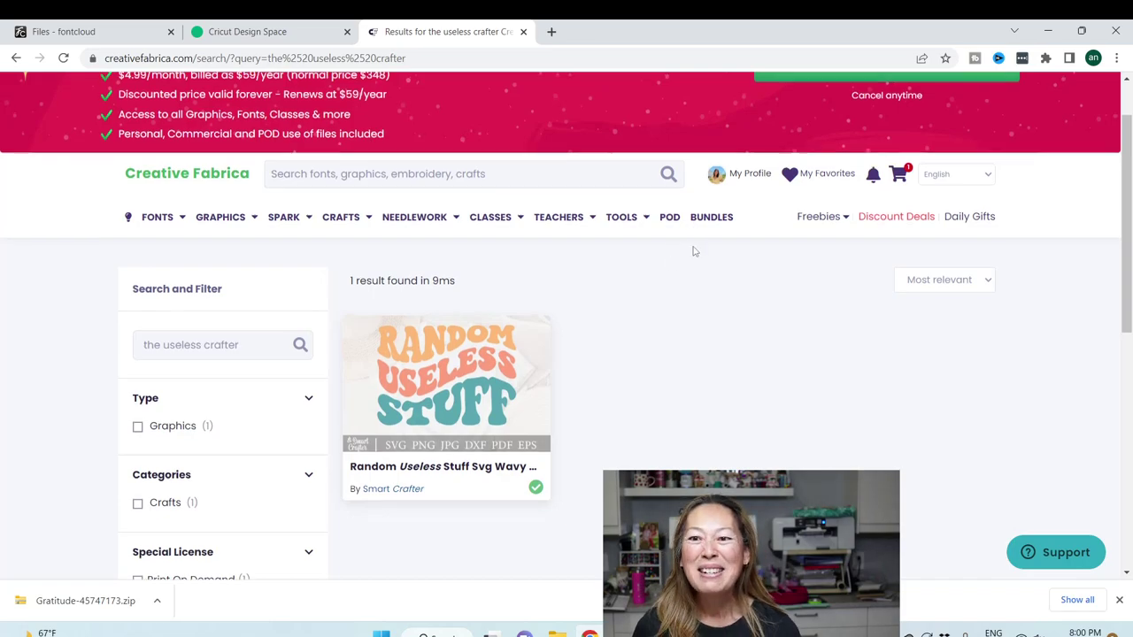
scroll(694, 251, "up", 1)
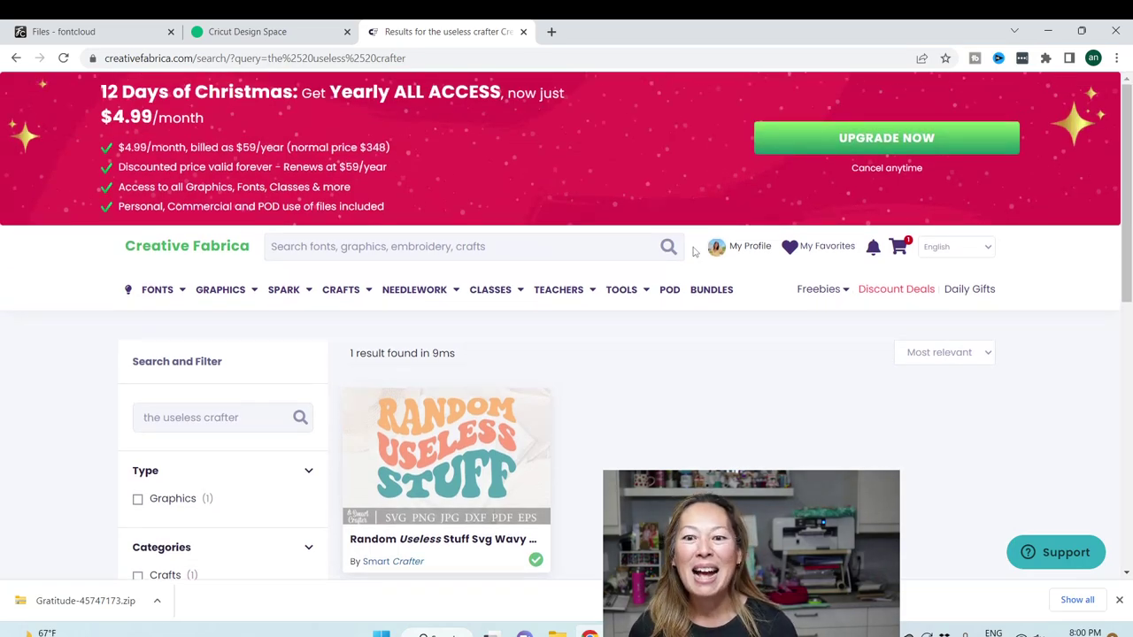
Step: Open Creative Fabrica's Shapecloud tool and examine its sample word cloud and its word, shape and font options
mouse_move(600, 296)
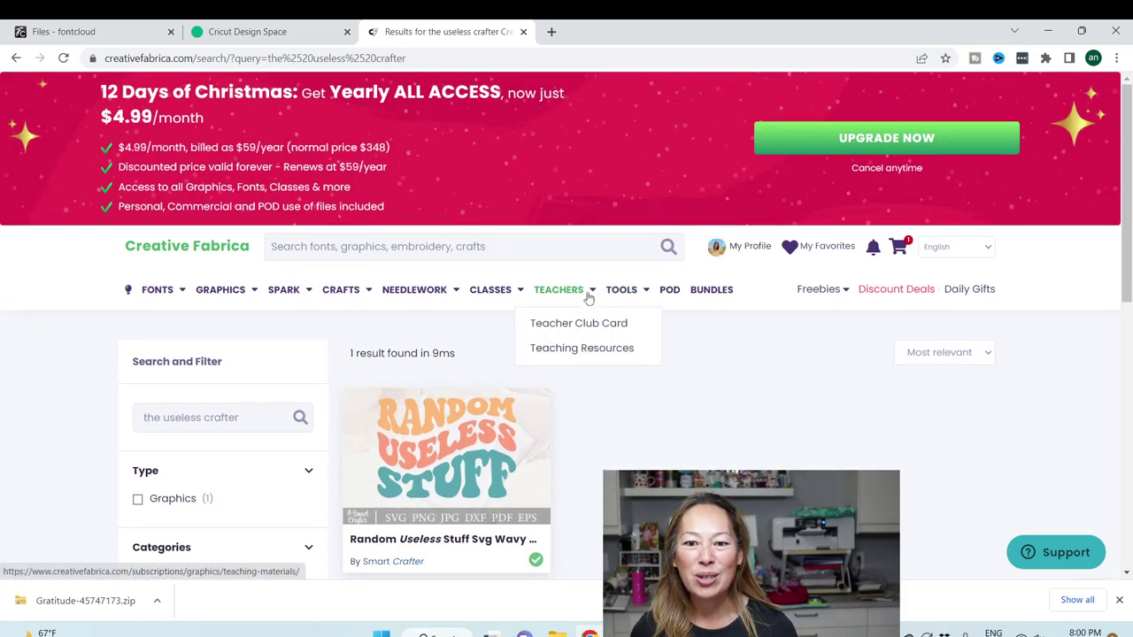
mouse_move(639, 292)
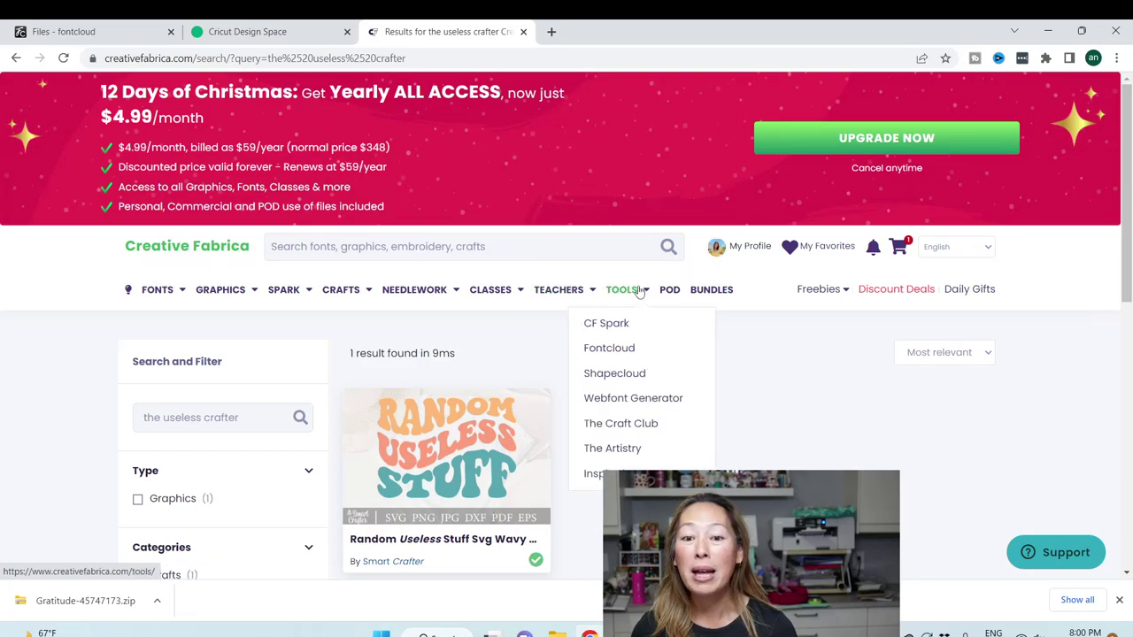
left_click(620, 373)
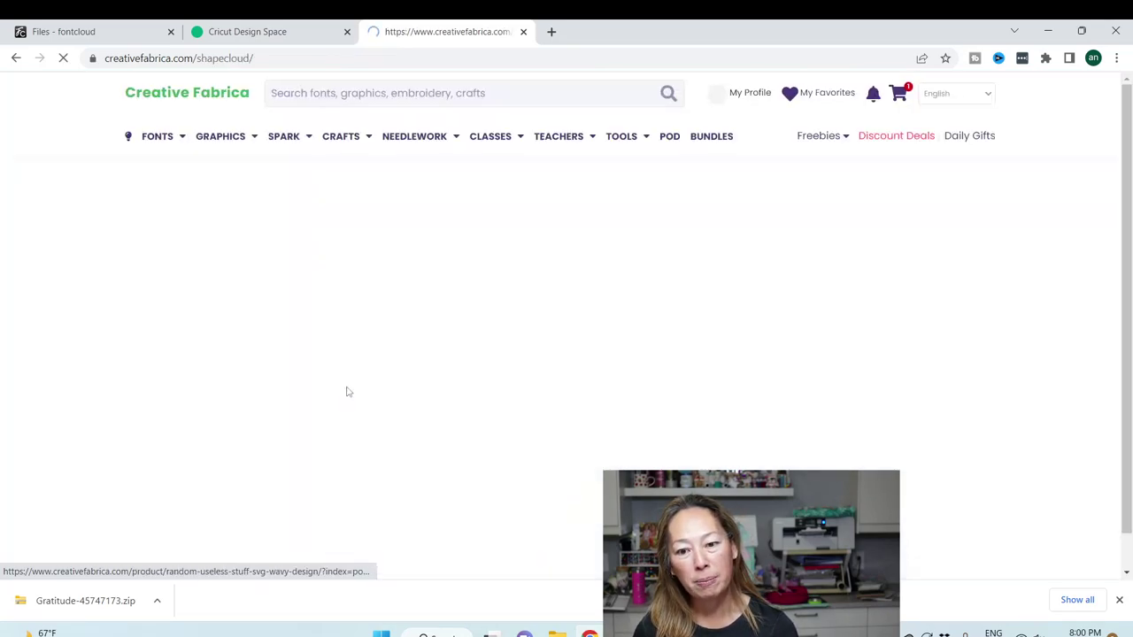
scroll(344, 384, "down", 3)
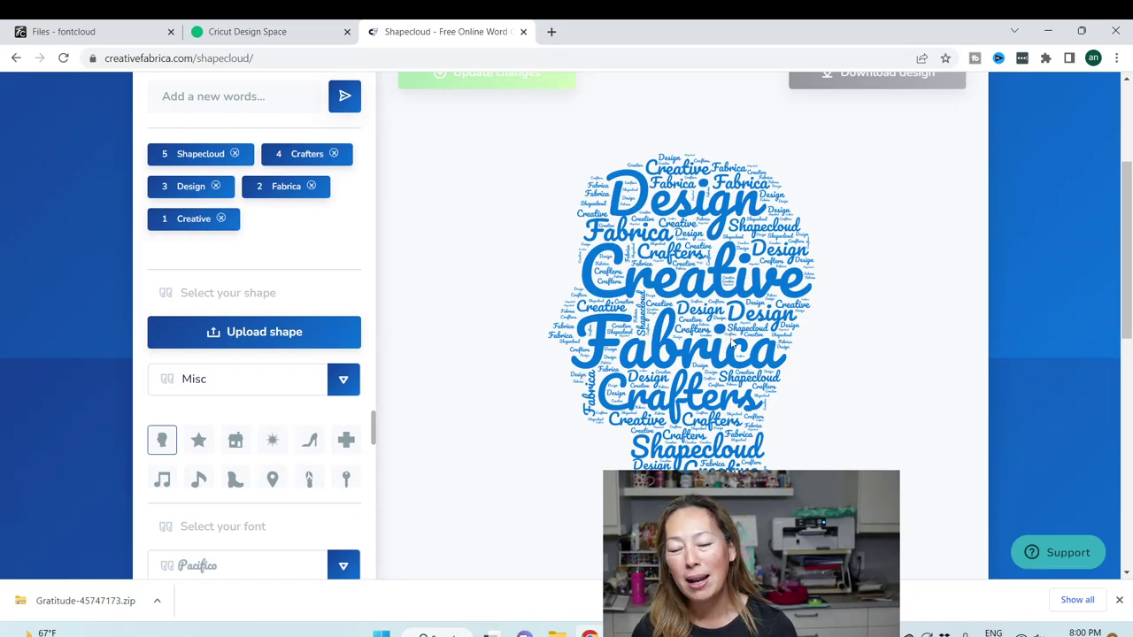
scroll(715, 301, "down", 3)
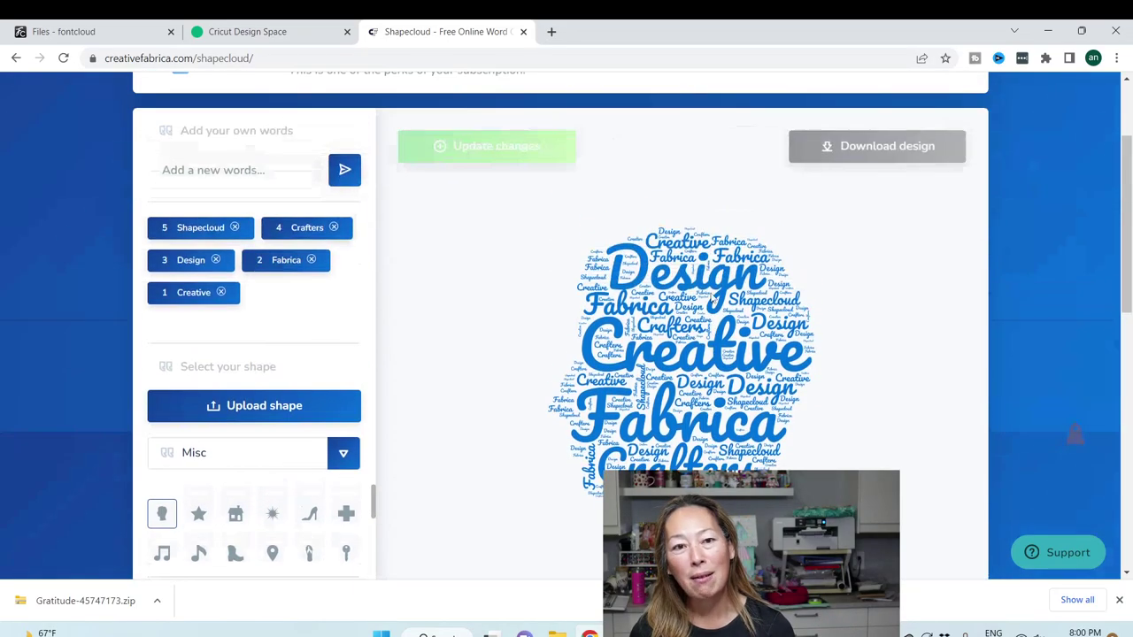
scroll(711, 299, "up", 3)
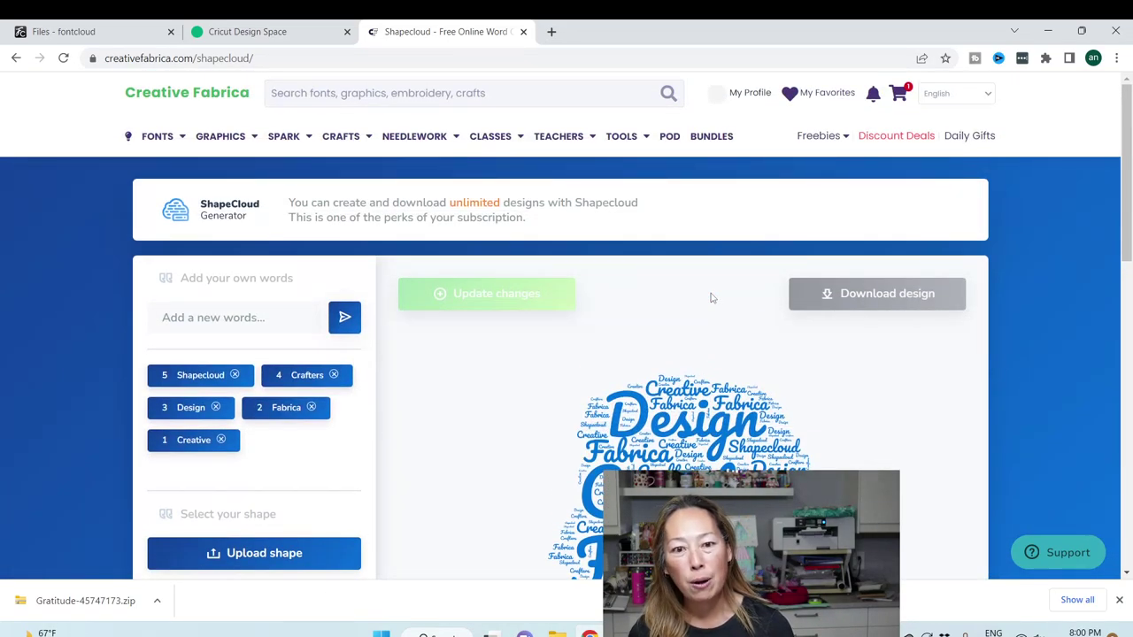